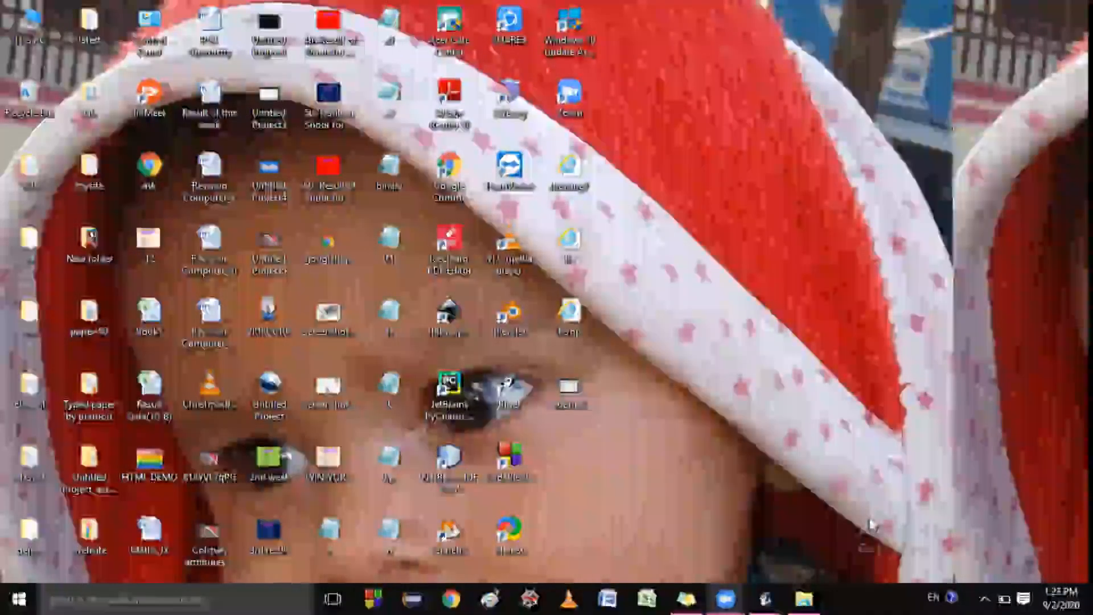
Switch to Word and increase the font size in the blank document to 18.
{"action": "left_click", "coordinate": [611, 600]}
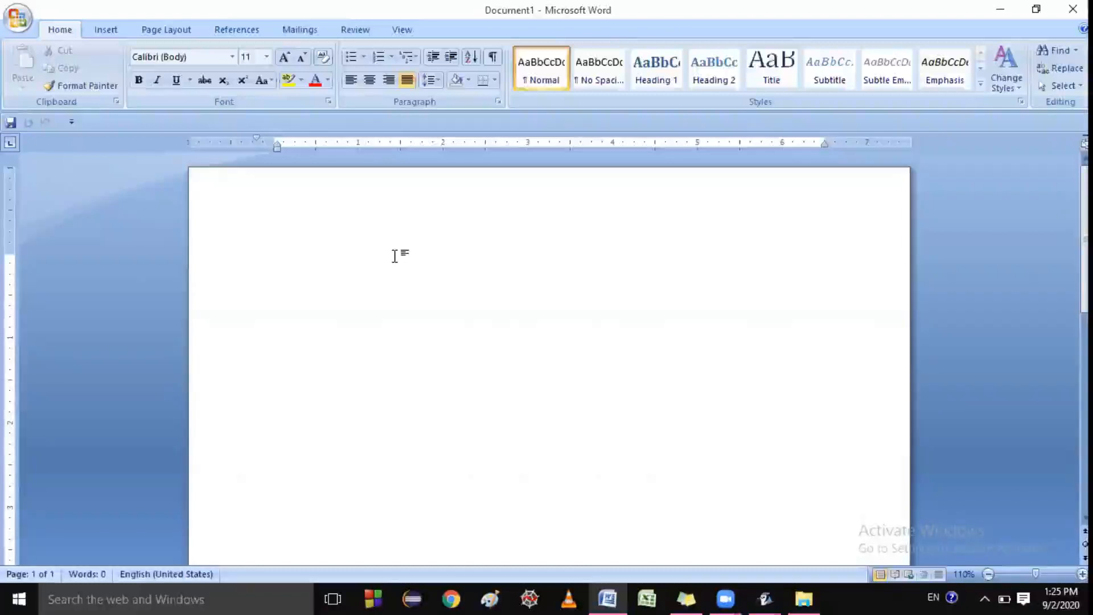
{"action": "left_click", "coordinate": [283, 56]}
{"action": "left_click", "coordinate": [284, 56]}
{"action": "left_click", "coordinate": [284, 56]}
{"action": "left_click", "coordinate": [284, 56]}
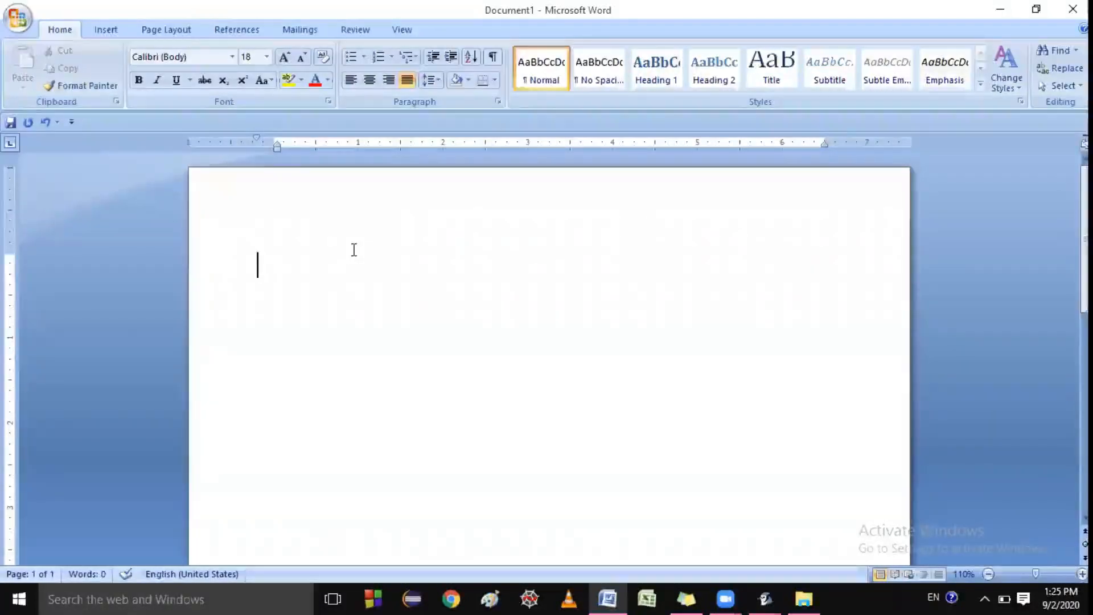
Write the heading "Components of a chart:-" on the first line, correcting the spelling of "Components".
{"action": "type", "text": "qomp"}
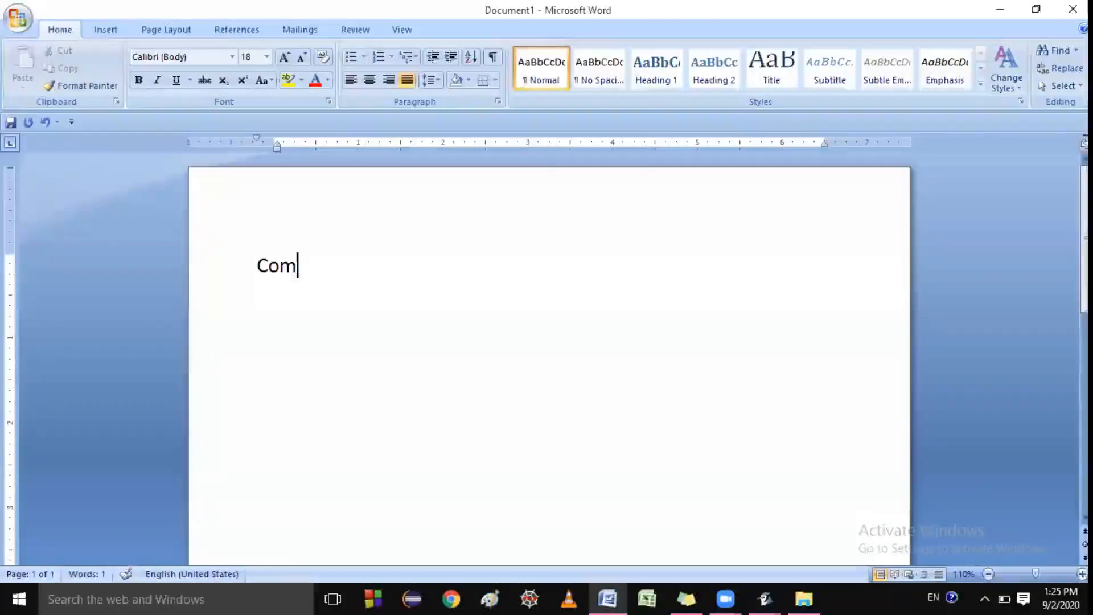
{"action": "type", "text": "nents"}
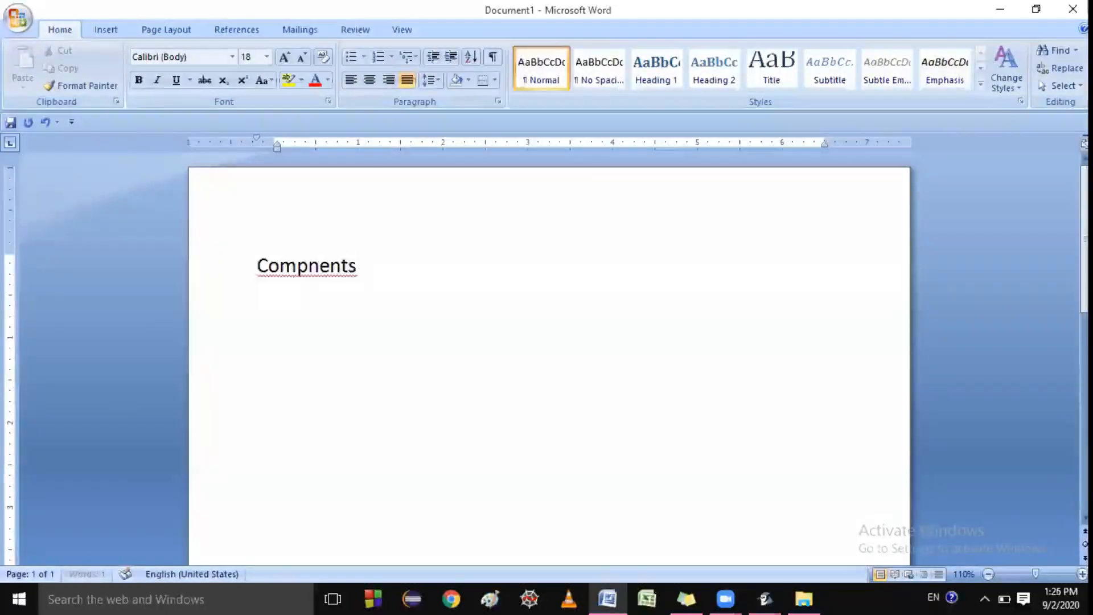
{"action": "type", "text": " of a c"}
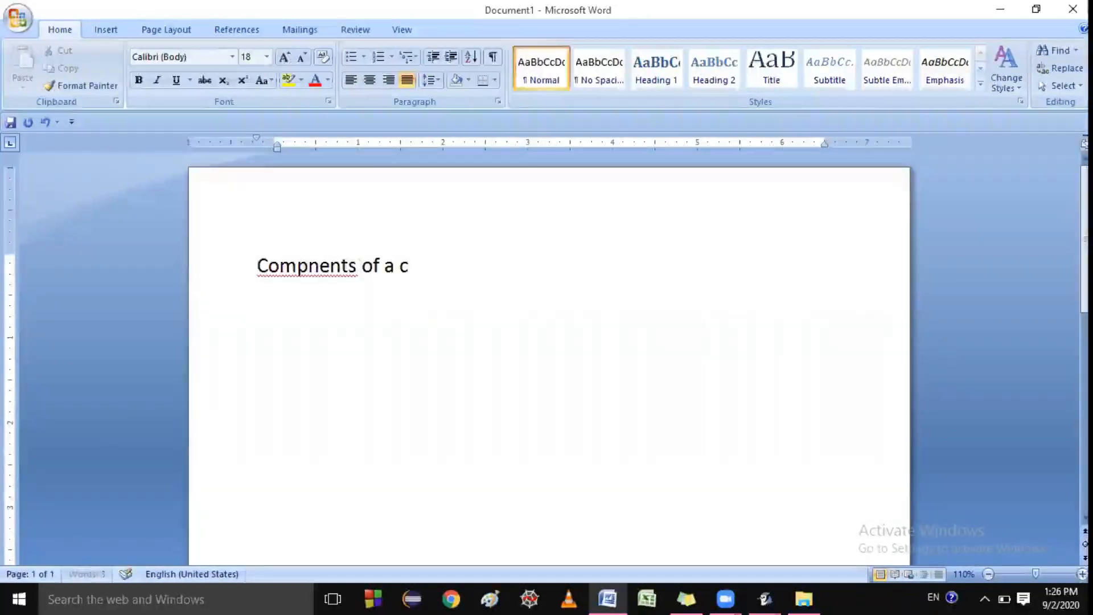
{"action": "type", "text": "hart:-"}
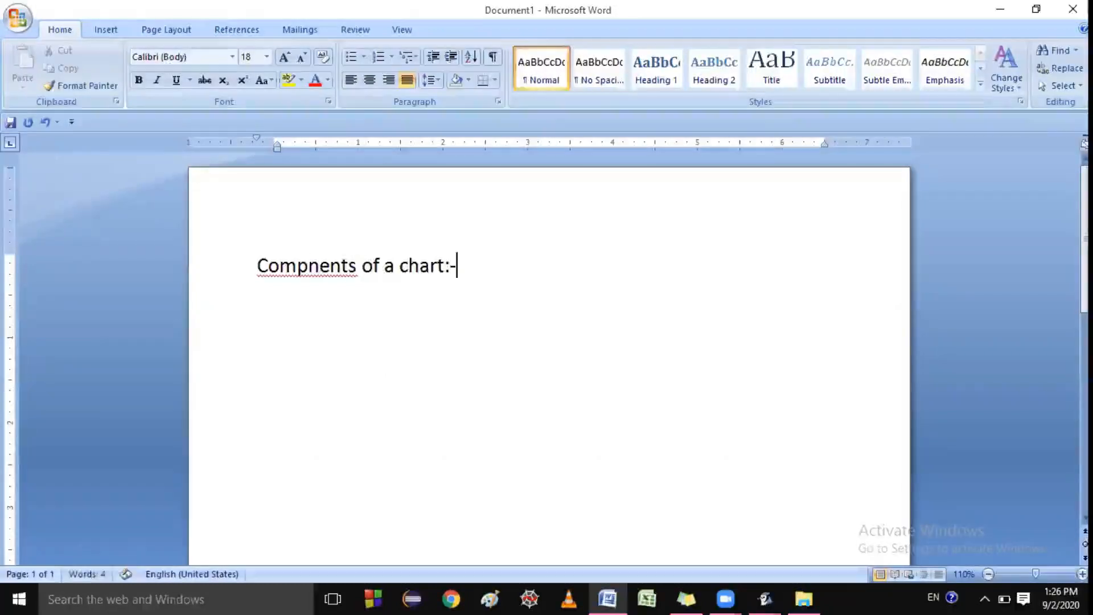
{"action": "right_click", "coordinate": [331, 265]}
{"action": "left_click", "coordinate": [412, 288]}
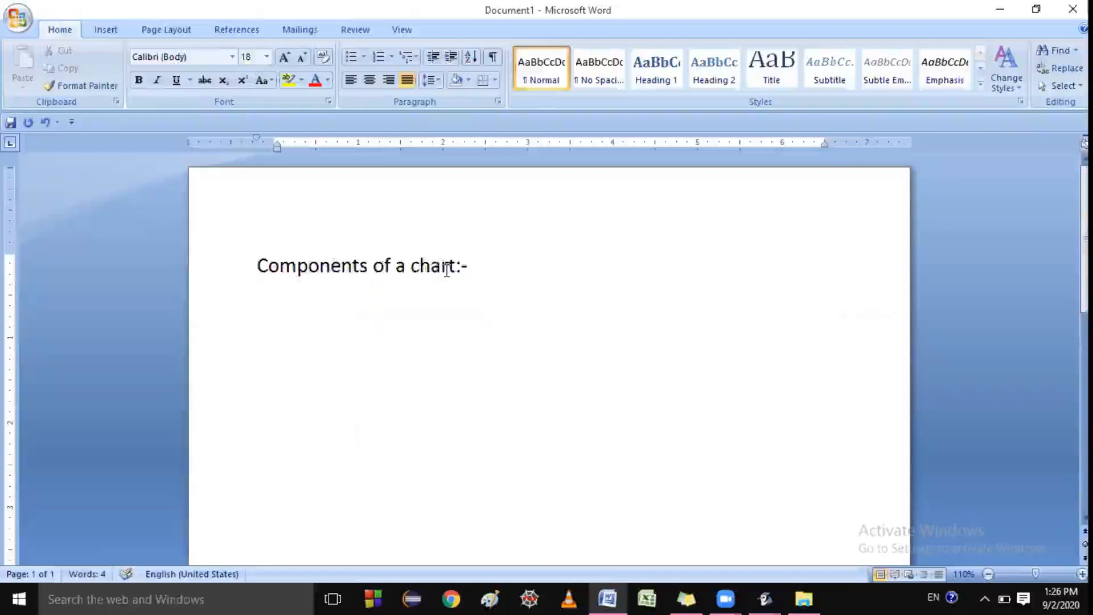
Add the subheading "Chart Area:-" on a new line below the heading.
{"action": "left_click", "coordinate": [486, 271]}
{"action": "key", "text": "Return"}
{"action": "type", "text": "Chart"}
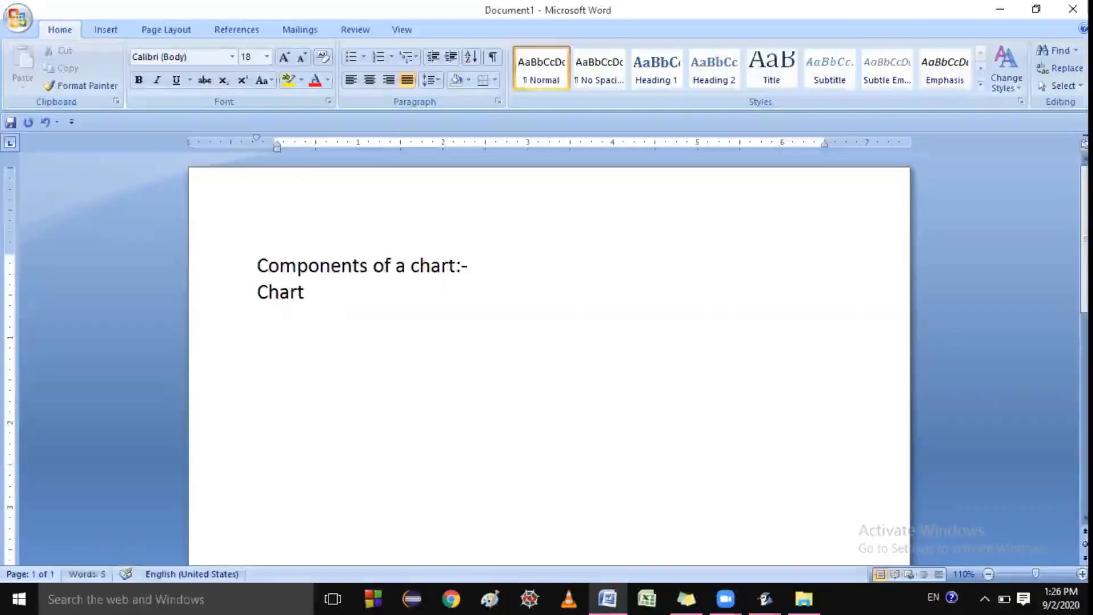
{"action": "type", "text": " Area:-"}
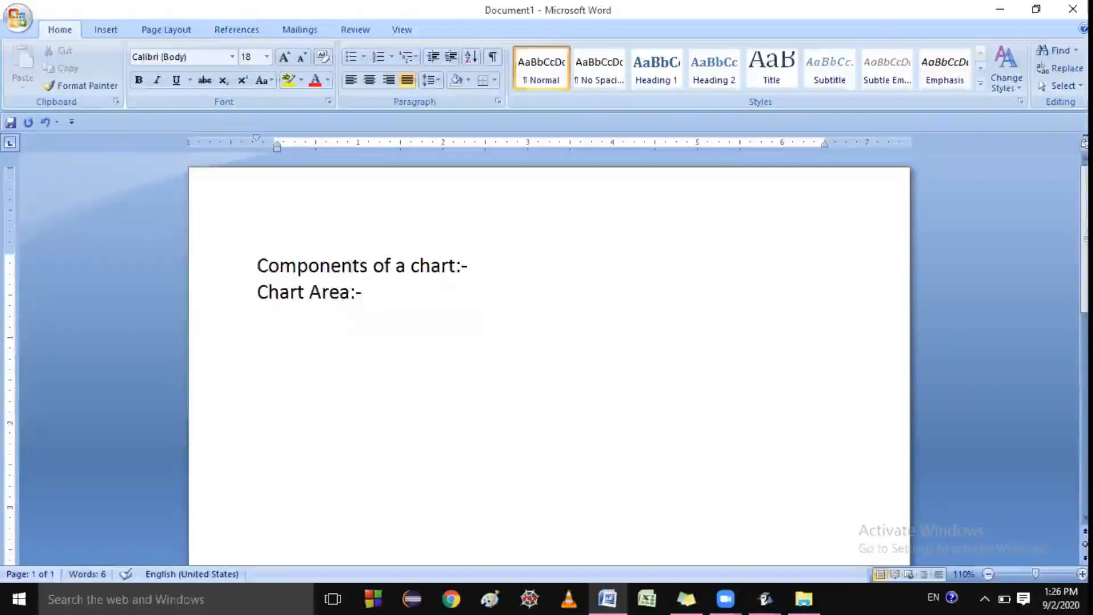
Below the subheading, write the definition beginning "Chart area includes all the area and objects in the".
{"action": "key", "text": "Return"}
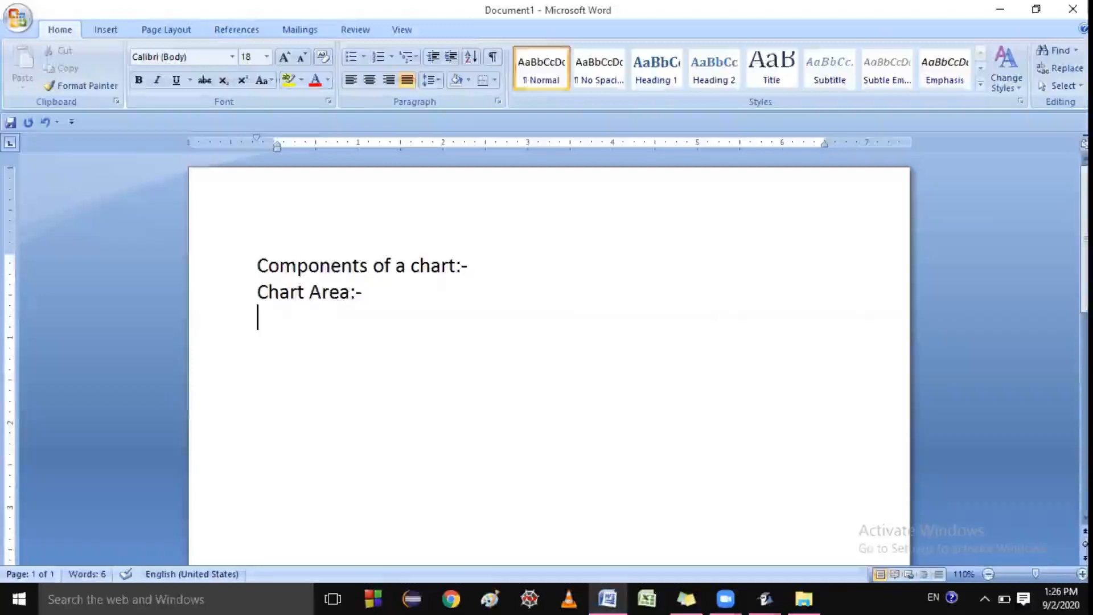
{"action": "type", "text": "Cha"}
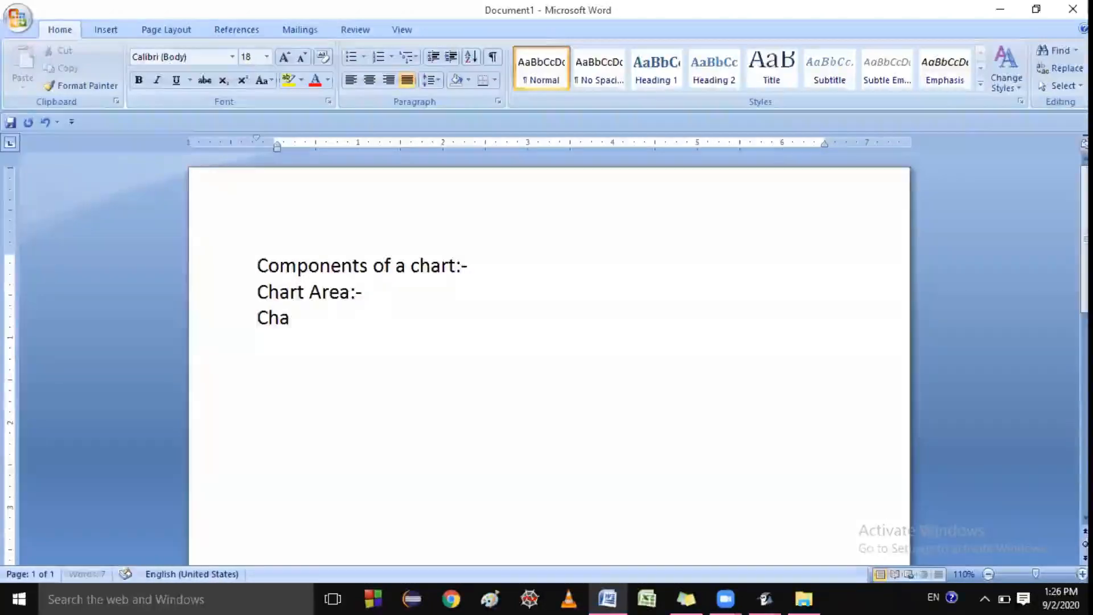
{"action": "type", "text": "rt area"}
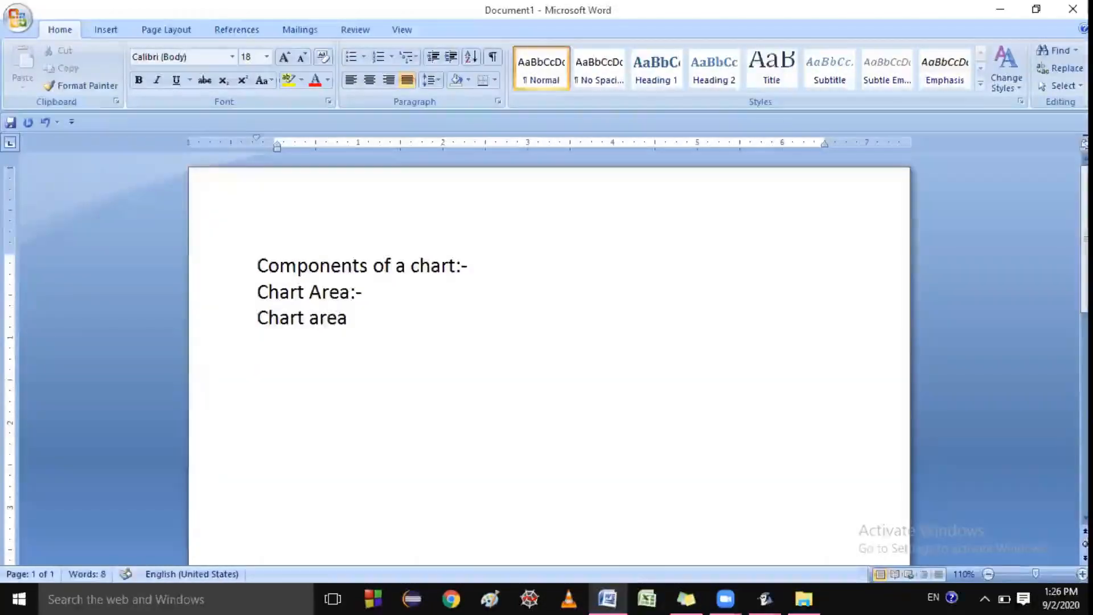
{"action": "type", "text": " incle"}
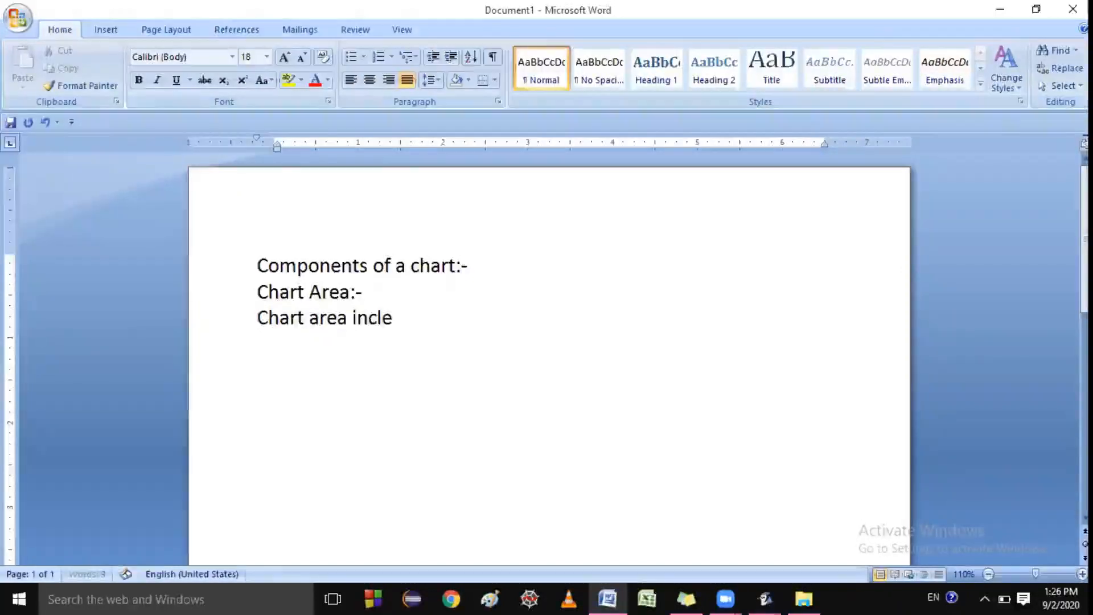
{"action": "type", "text": "des"}
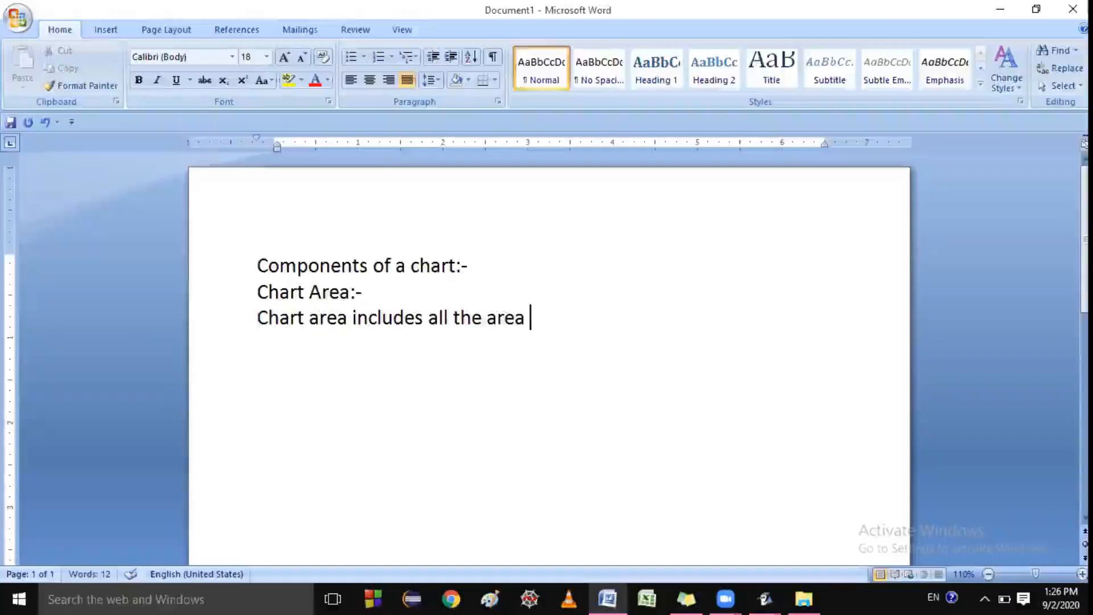
{"action": "type", "text": " all the area and object"}
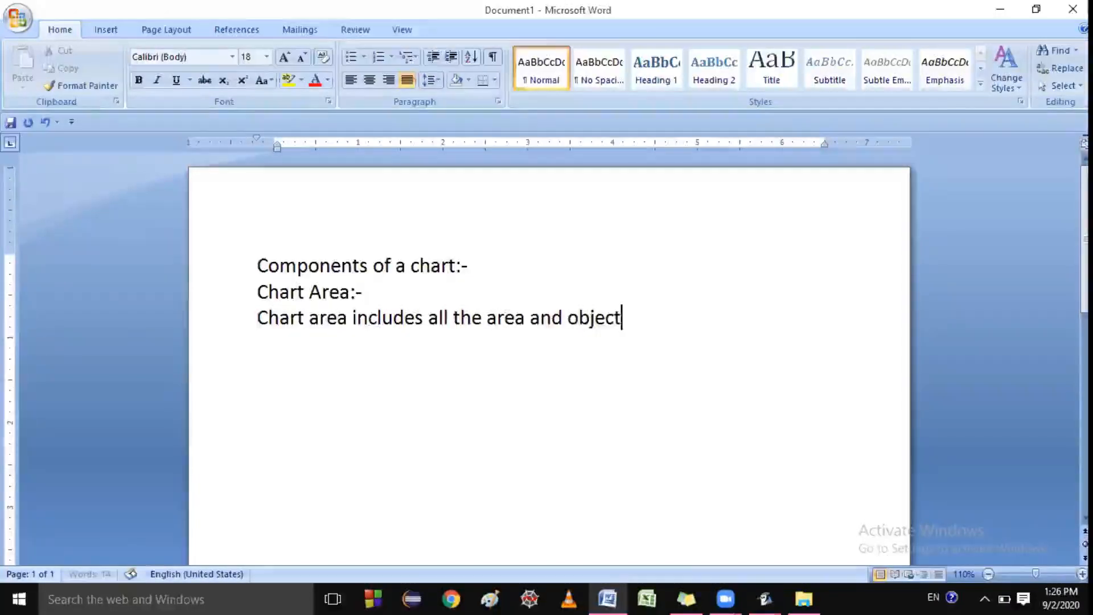
{"action": "type", "text": "s in the cah"}
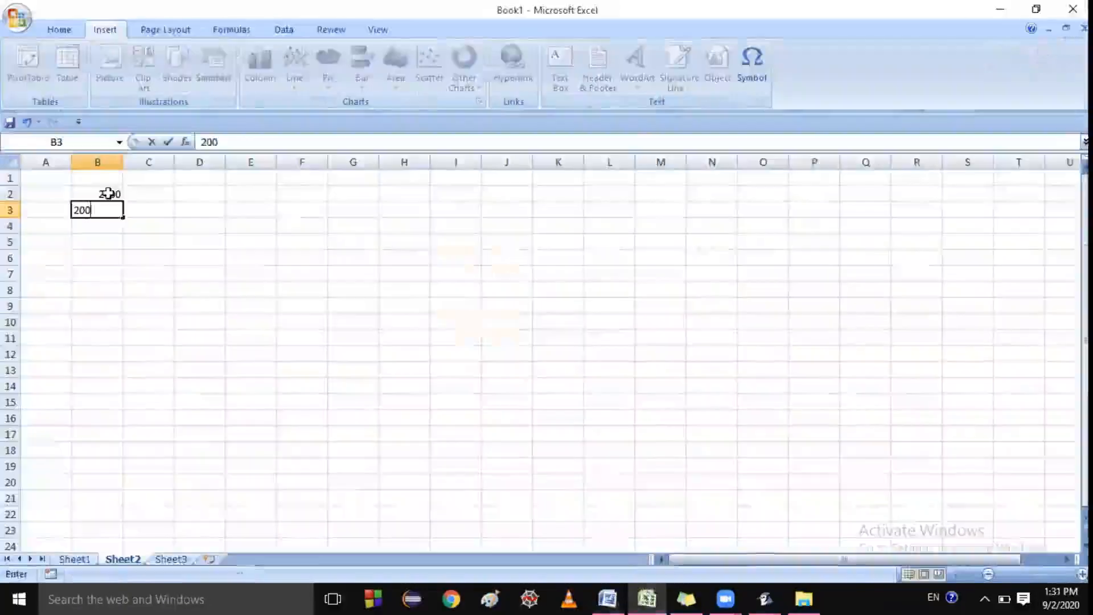
In the Excel sheet, complete 2001 in B3 and fill the year series from B2:B3 down to 2006 in B8.
{"action": "type", "text": "1"}
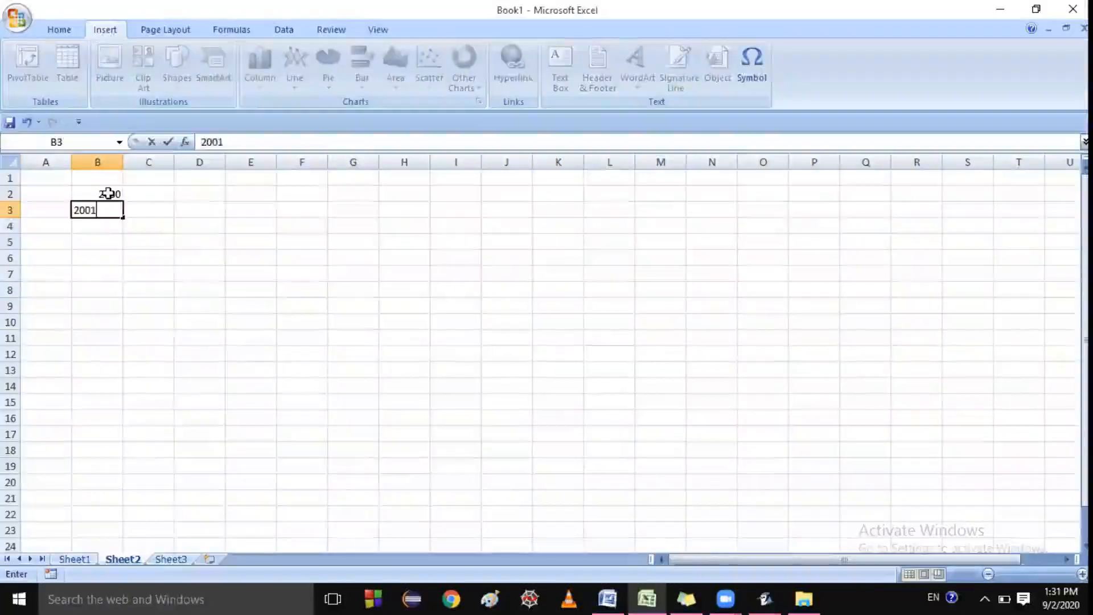
{"action": "left_click", "coordinate": [108, 232]}
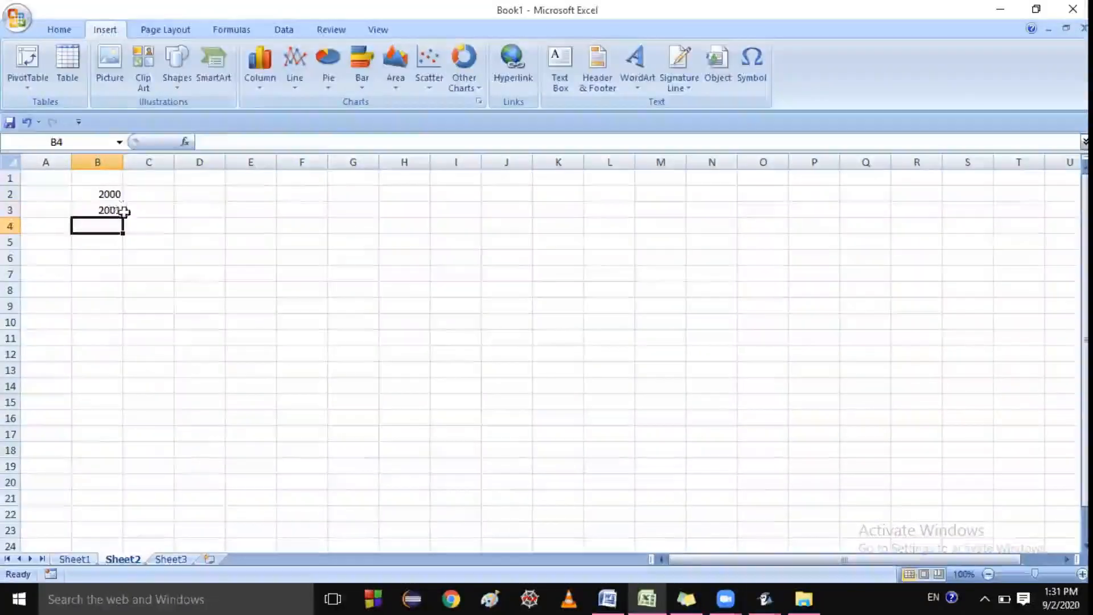
{"action": "left_click", "coordinate": [111, 191]}
{"action": "key", "text": "Caps_Lock"}
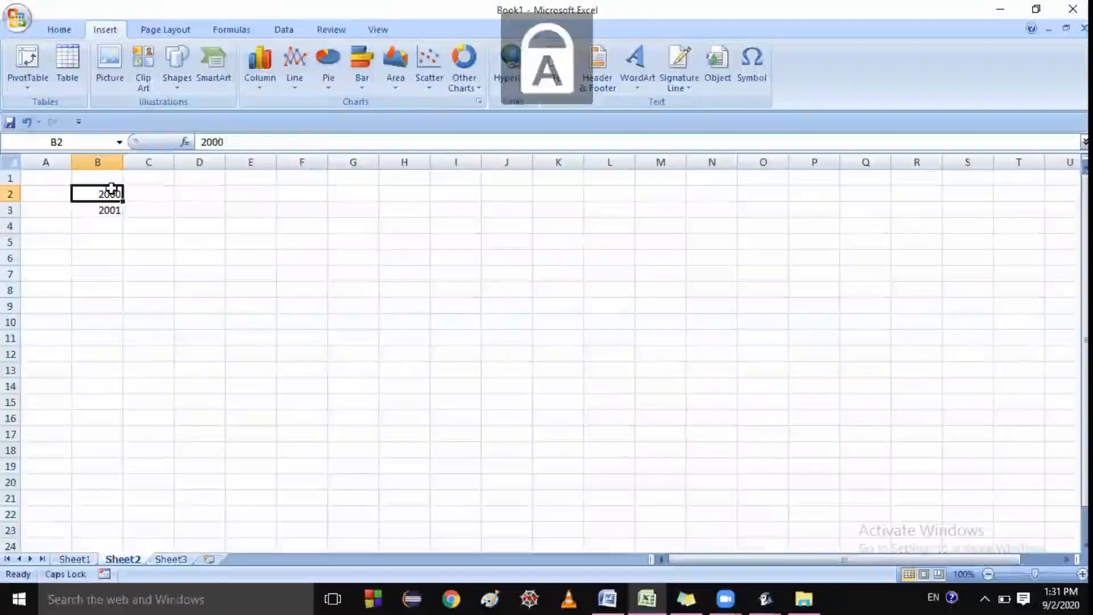
{"action": "key", "text": "shift+Down"}
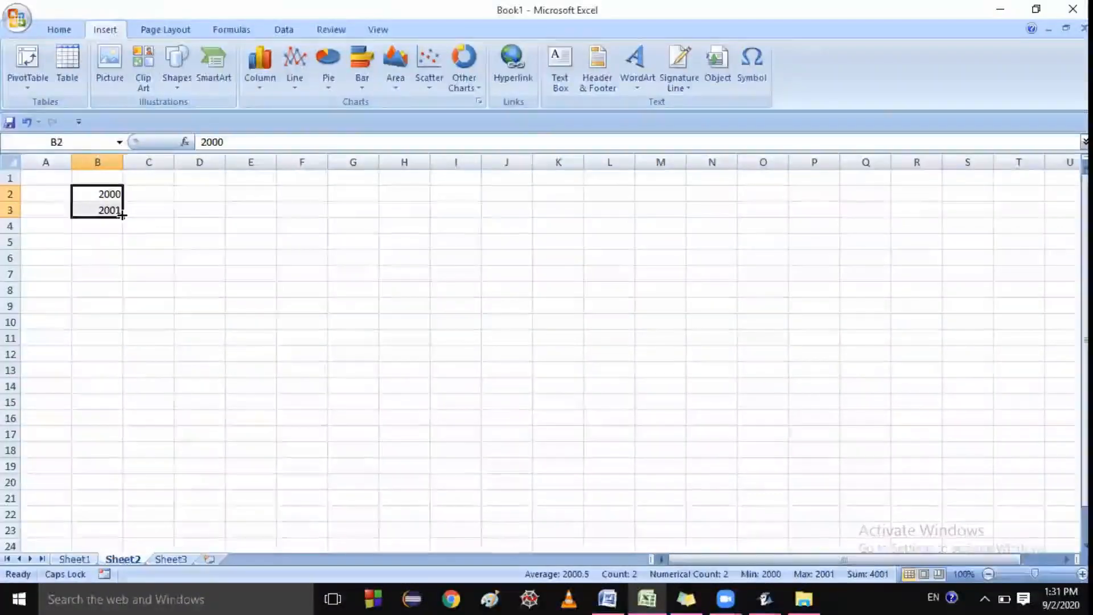
{"action": "left_click_drag", "start_coordinate": [122, 216], "coordinate": [121, 297]}
{"action": "left_click", "coordinate": [254, 275]}
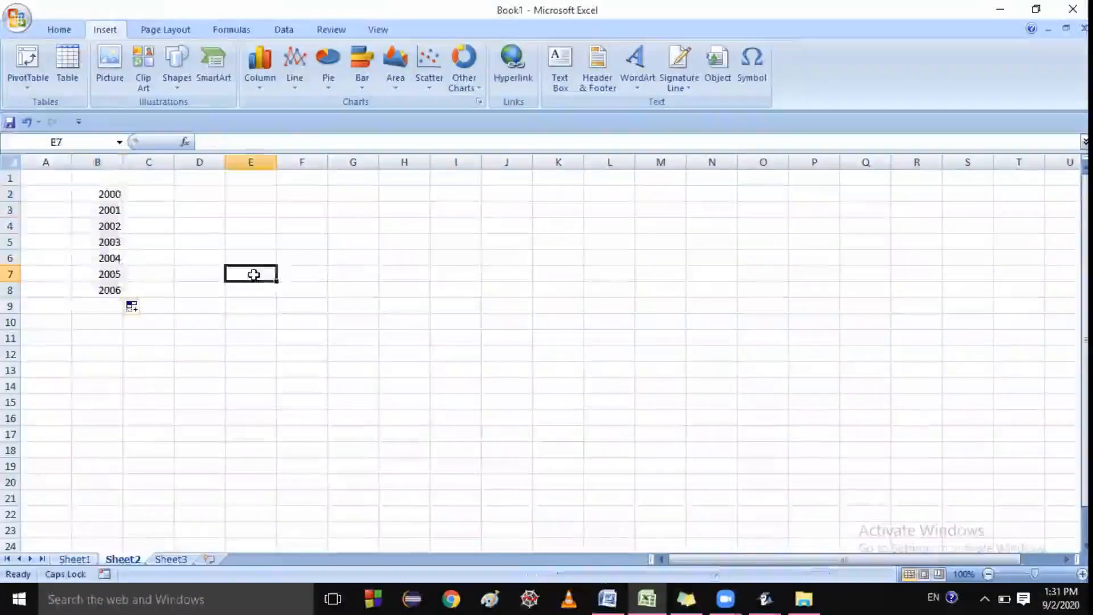
Enter 1234 in C2 and copy it down to C8.
{"action": "left_click", "coordinate": [138, 196]}
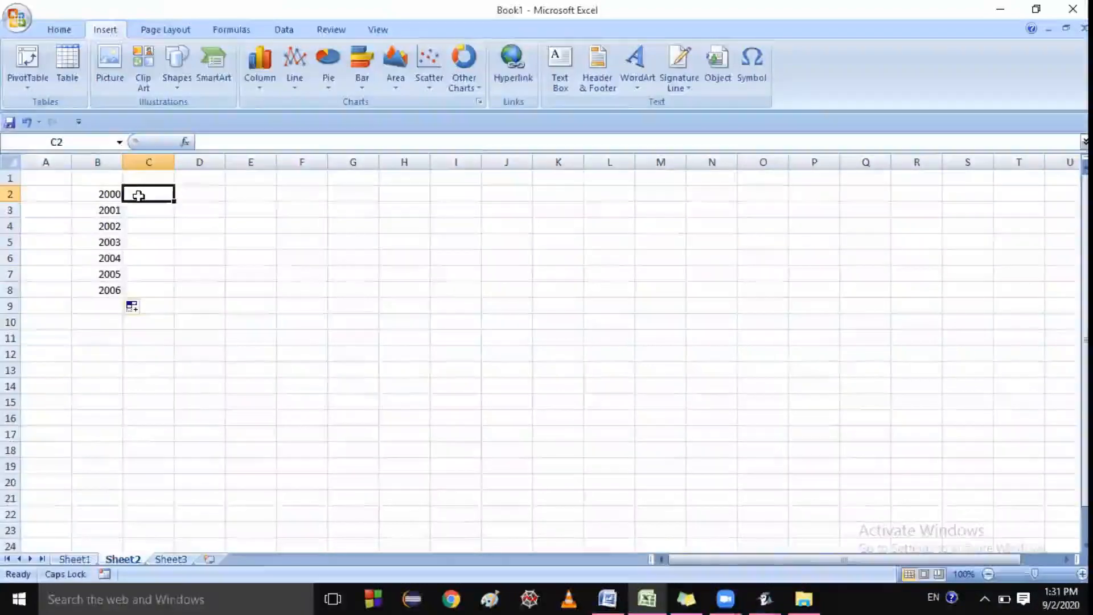
{"action": "type", "text": "1234"}
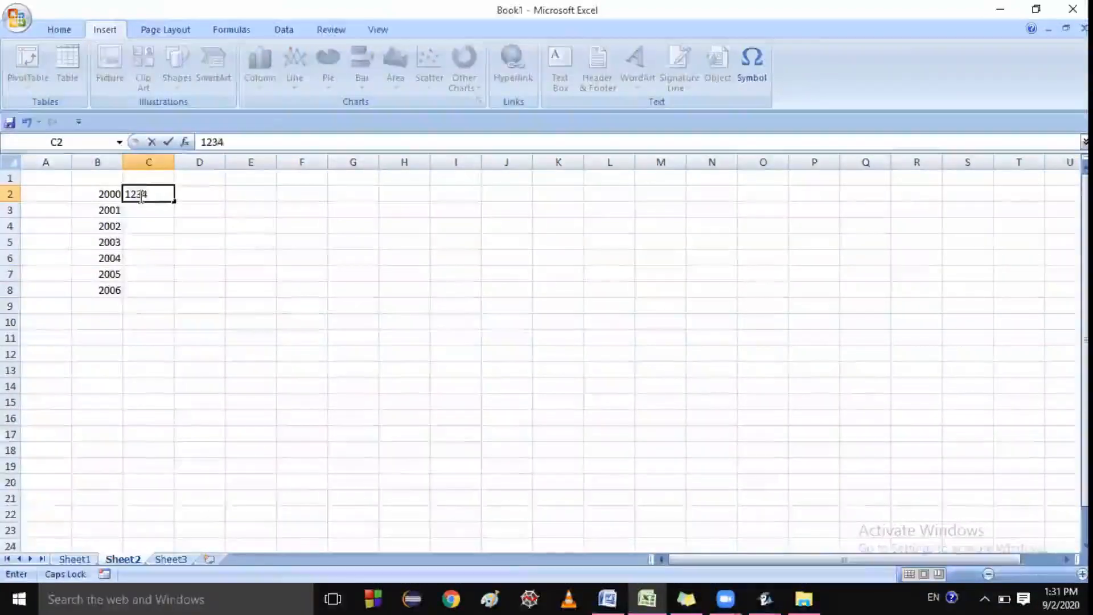
{"action": "left_click", "coordinate": [174, 202]}
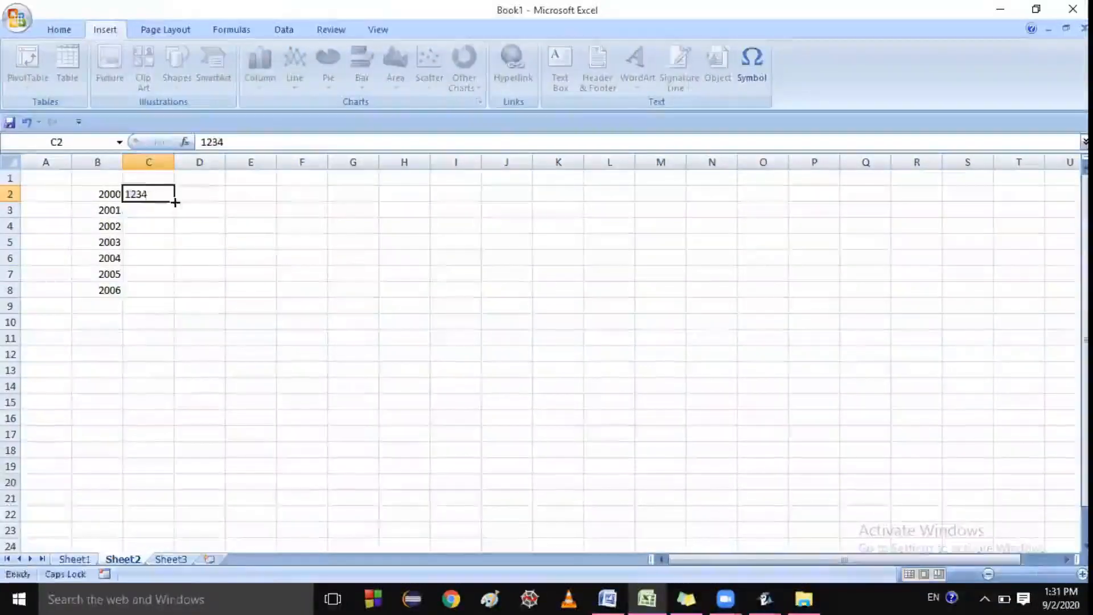
{"action": "left_click_drag", "start_coordinate": [175, 203], "coordinate": [176, 295]}
{"action": "left_click", "coordinate": [391, 307]}
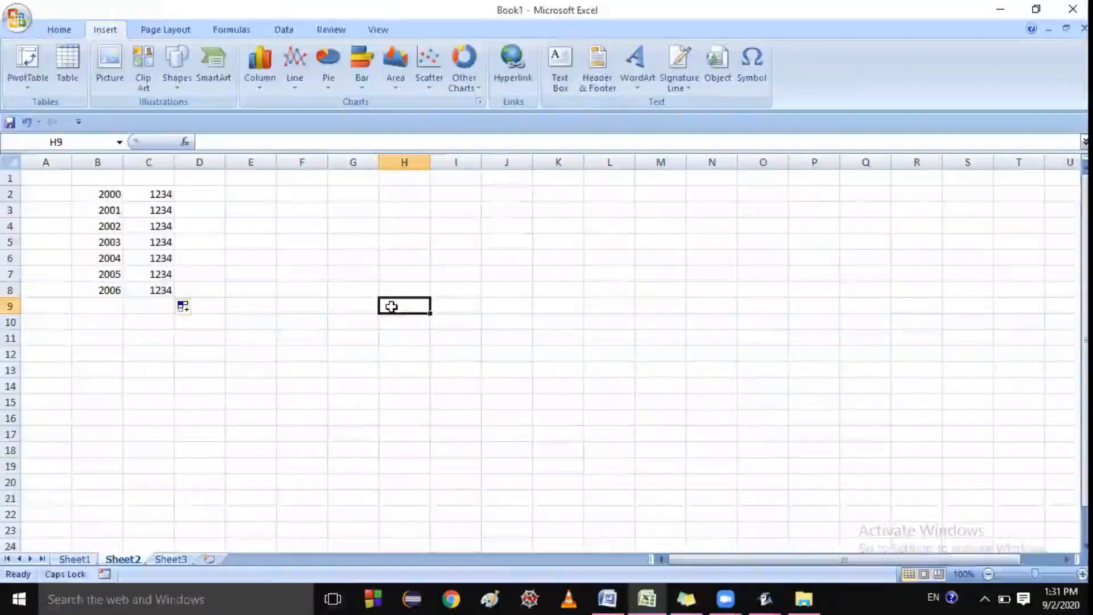
Set C3 to 12345 and fill the number series from C2:C3 down through C7.
{"action": "left_click", "coordinate": [147, 208]}
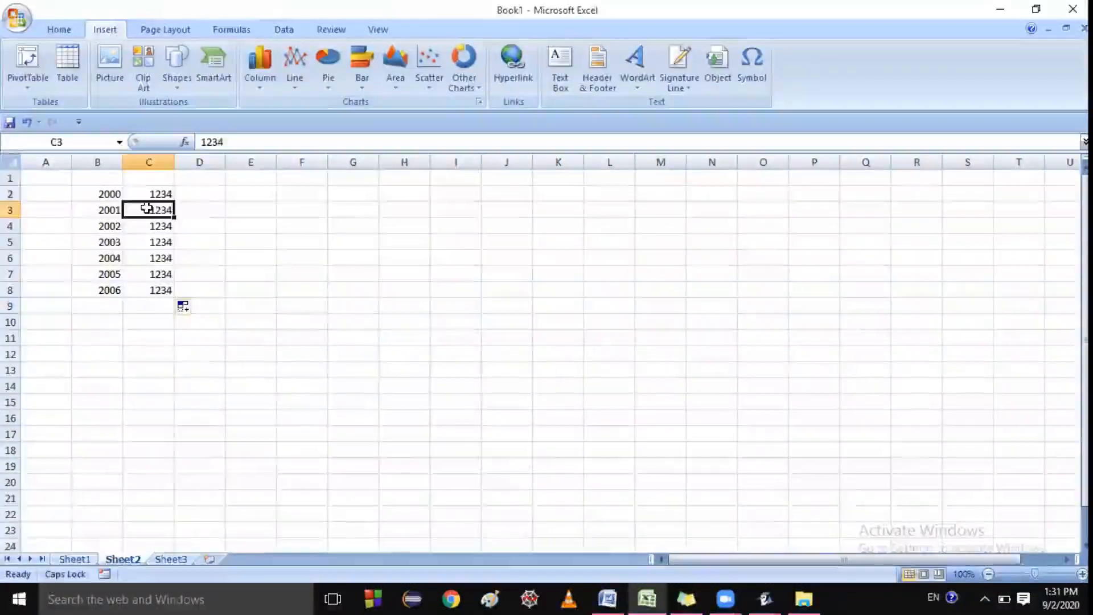
{"action": "type", "text": "12345"}
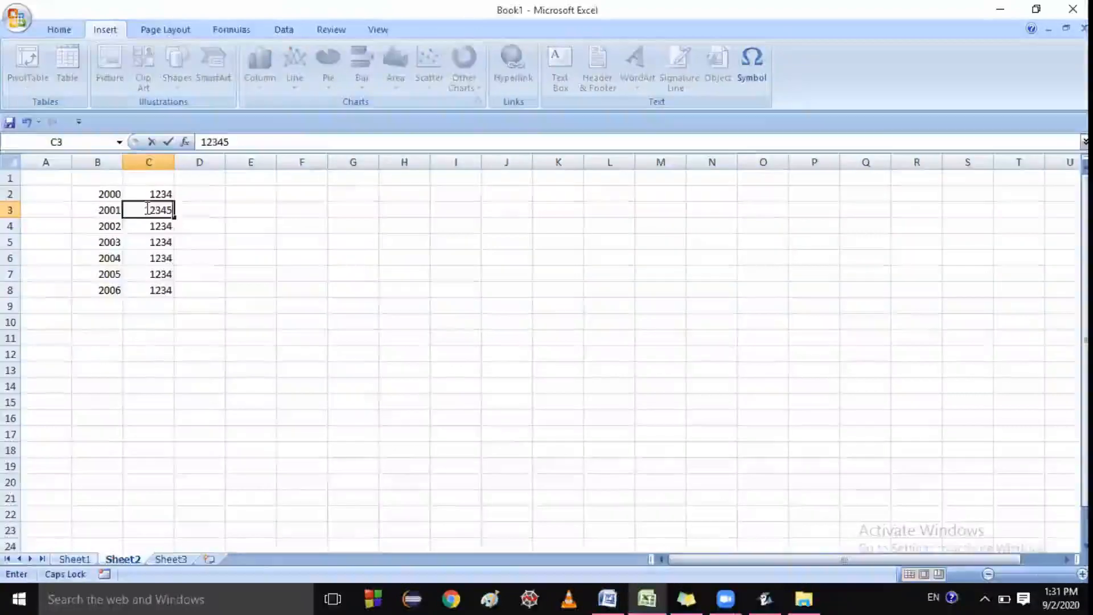
{"action": "left_click", "coordinate": [227, 247]}
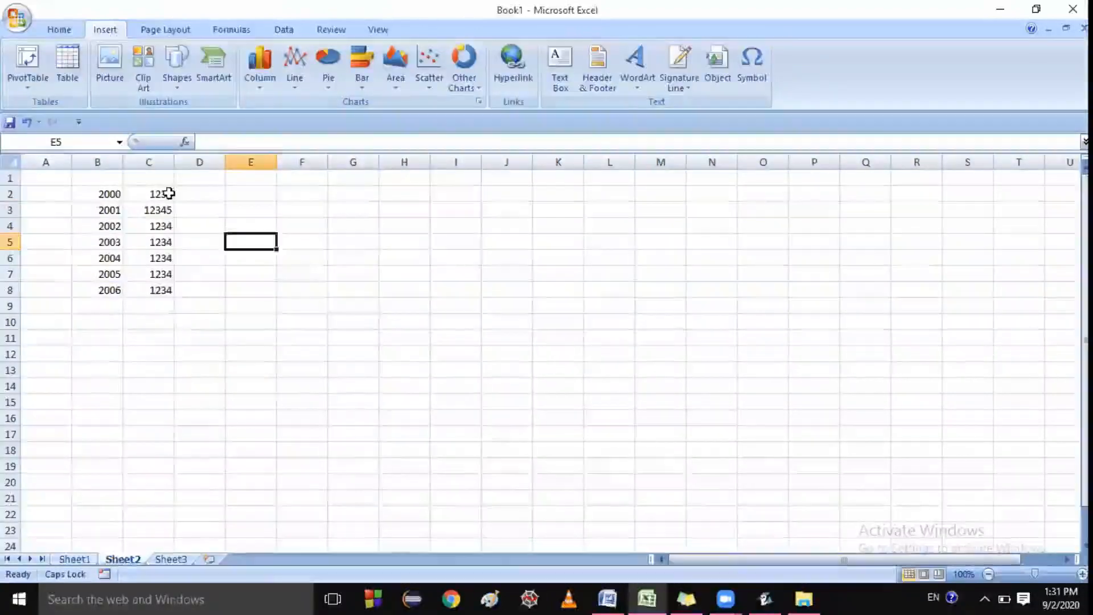
{"action": "left_click", "coordinate": [169, 194]}
{"action": "key", "text": "shift+Down"}
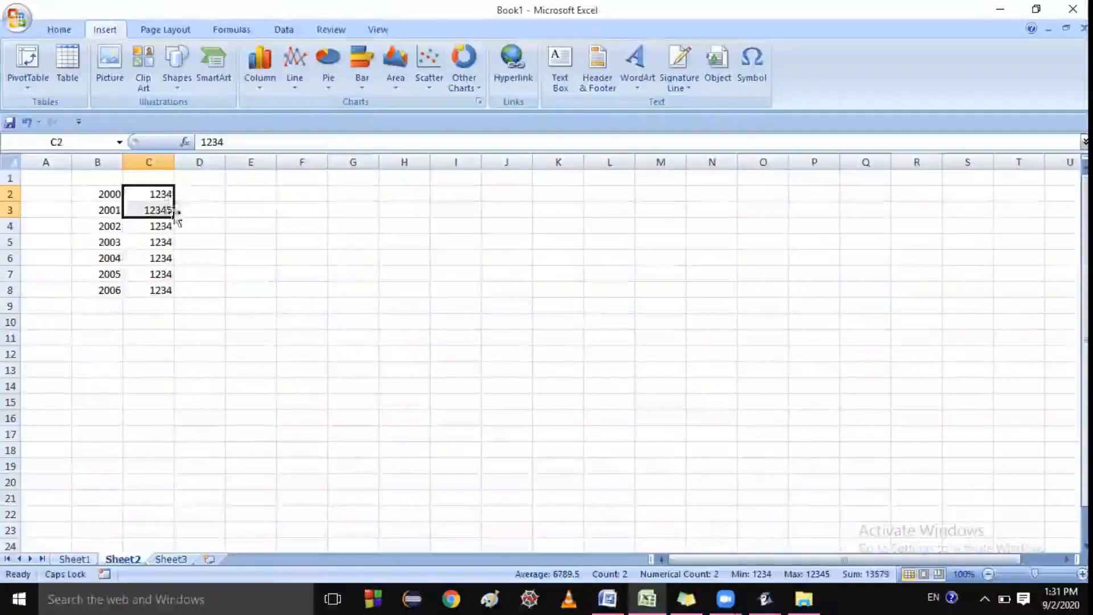
{"action": "left_click_drag", "start_coordinate": [174, 217], "coordinate": [174, 275]}
{"action": "left_click", "coordinate": [326, 302]}
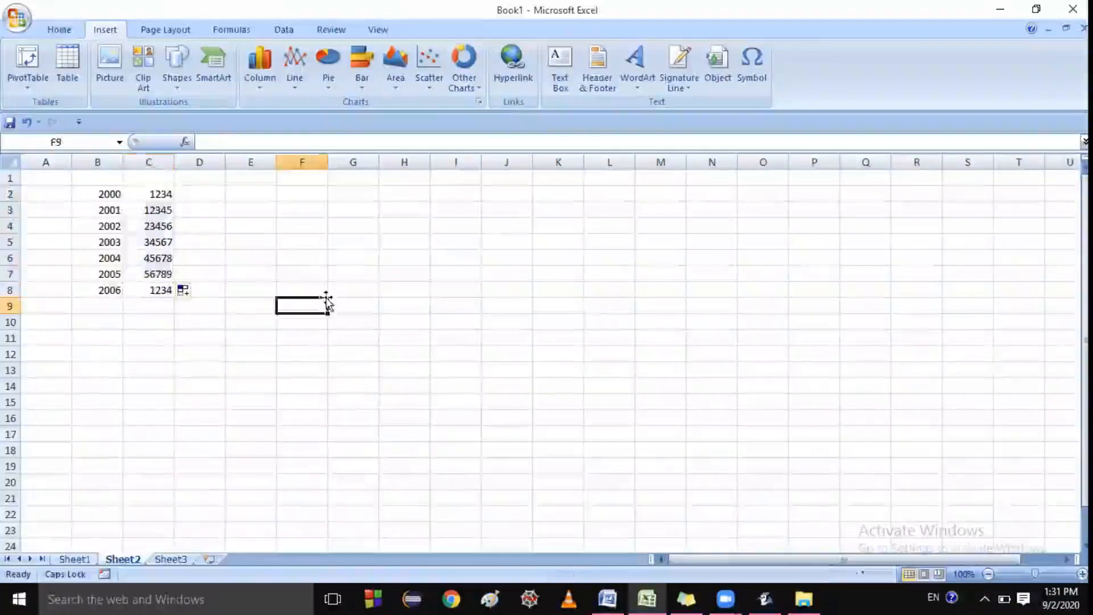
{"action": "left_click", "coordinate": [167, 292]}
{"action": "left_click", "coordinate": [332, 387]}
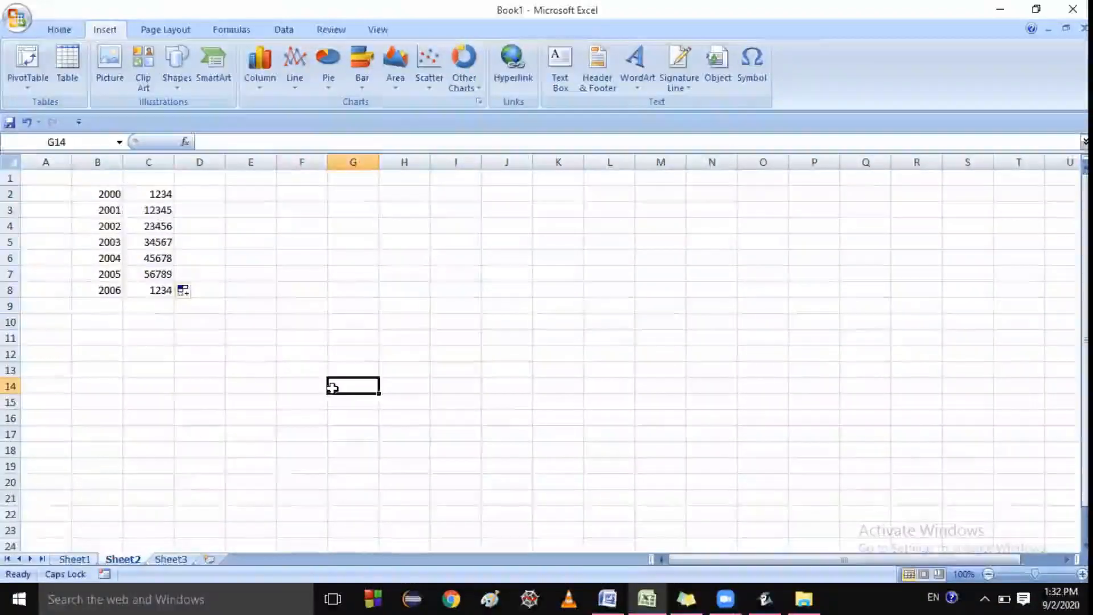
Insert a 2-D clustered column chart from B2:C8 and move it so its upper edge sits around row 2, starting in column H.
{"action": "left_click", "coordinate": [112, 196]}
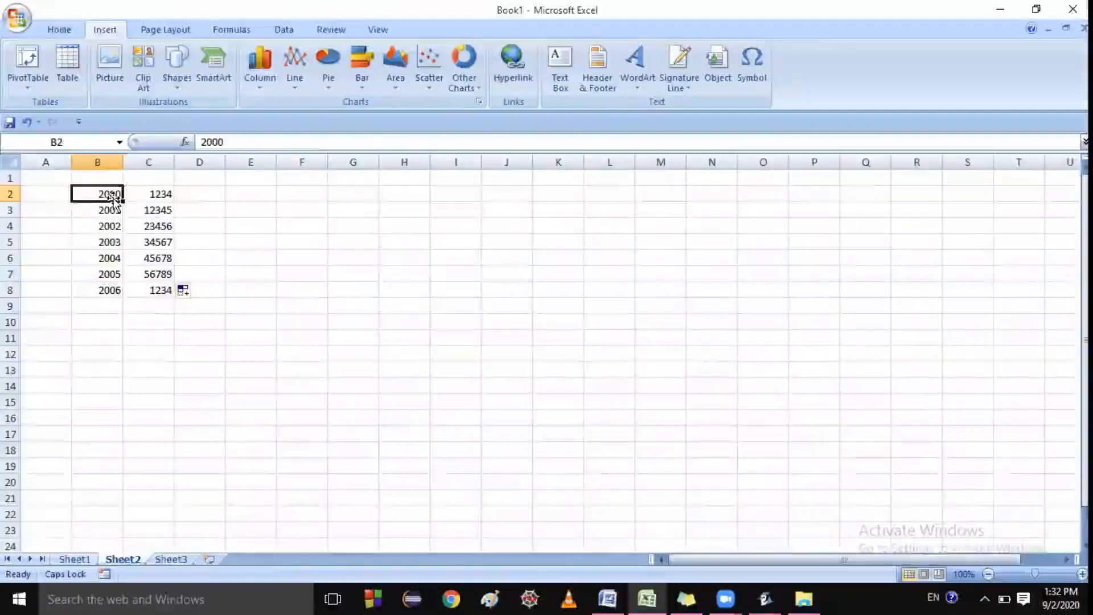
{"action": "key", "text": "shift+Right"}
{"action": "key", "text": "shift+Down"}
{"action": "key", "text": "shift+Down"}
{"action": "key", "text": "shift+Down"}
{"action": "key", "text": "shift+Down"}
{"action": "key", "text": "shift+Down"}
{"action": "key", "text": "shift+Down"}
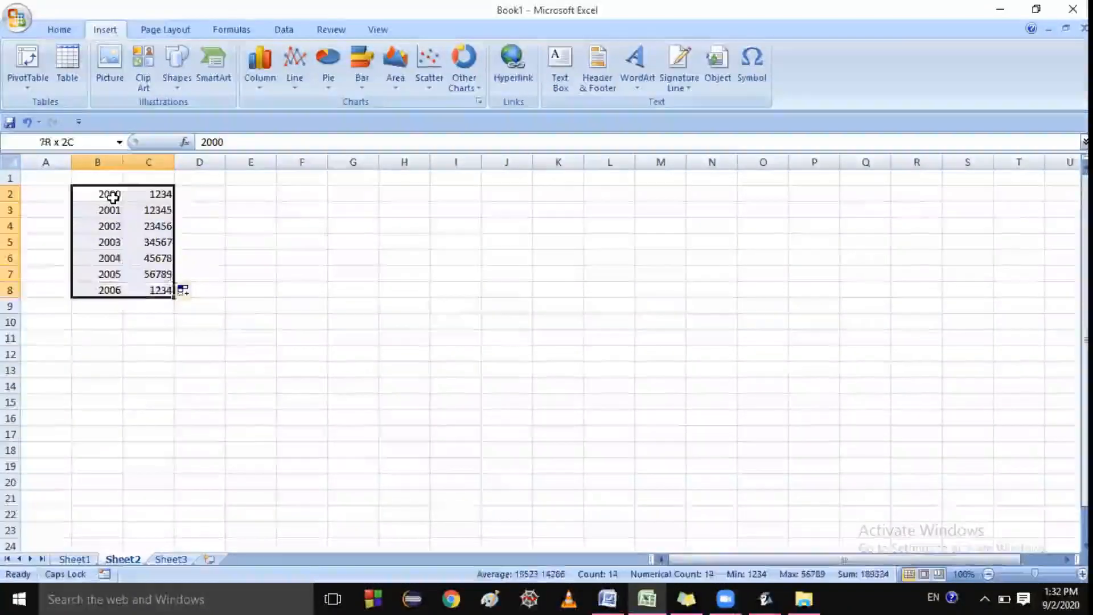
{"action": "left_click", "coordinate": [263, 69]}
{"action": "left_click", "coordinate": [268, 136]}
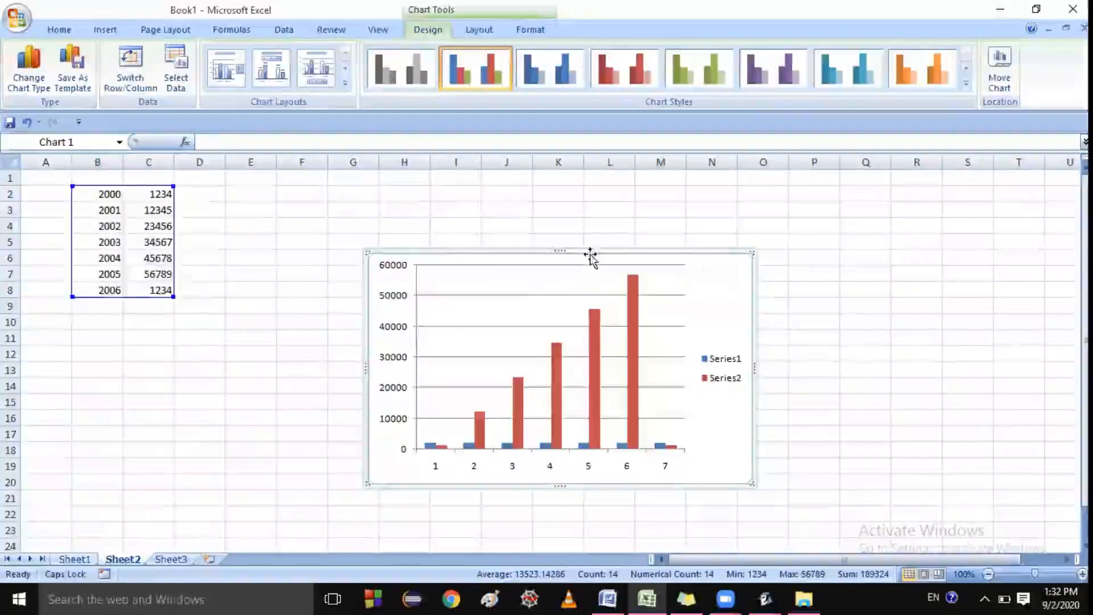
{"action": "left_click_drag", "start_coordinate": [588, 258], "coordinate": [631, 209]}
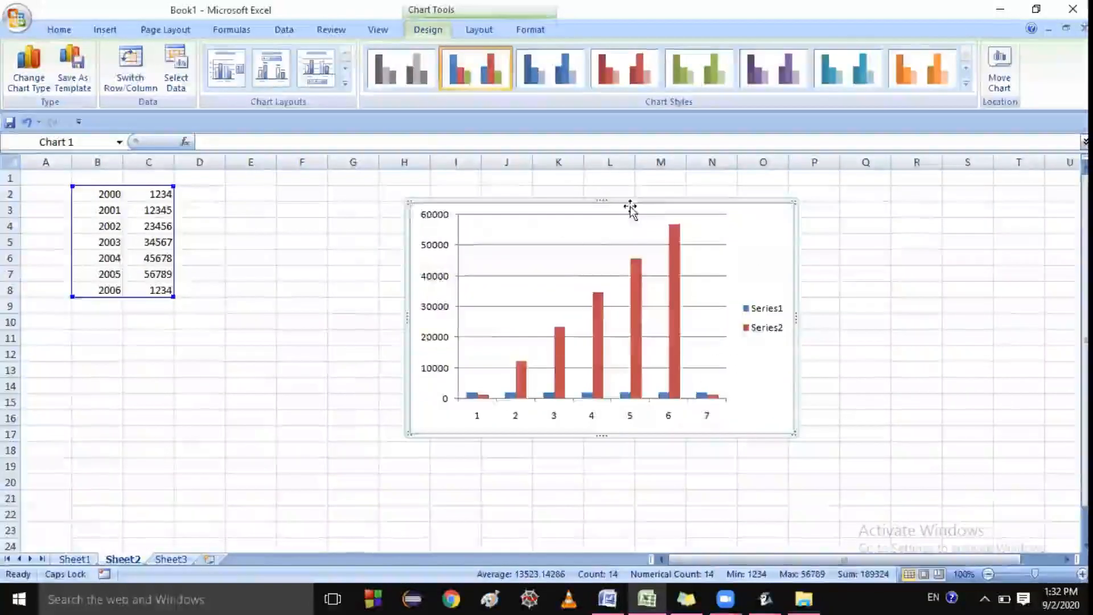
Examine the chart's value axis, category axis, red data series and chart area against the year and value data in B2:C8.
{"action": "left_click", "coordinate": [451, 312]}
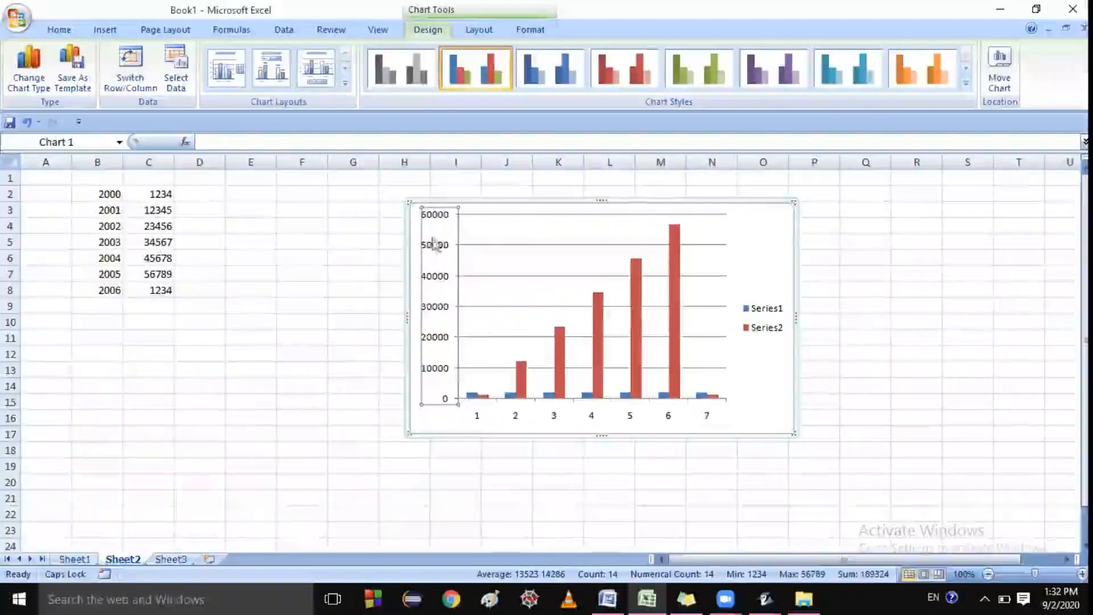
{"action": "left_click", "coordinate": [486, 421]}
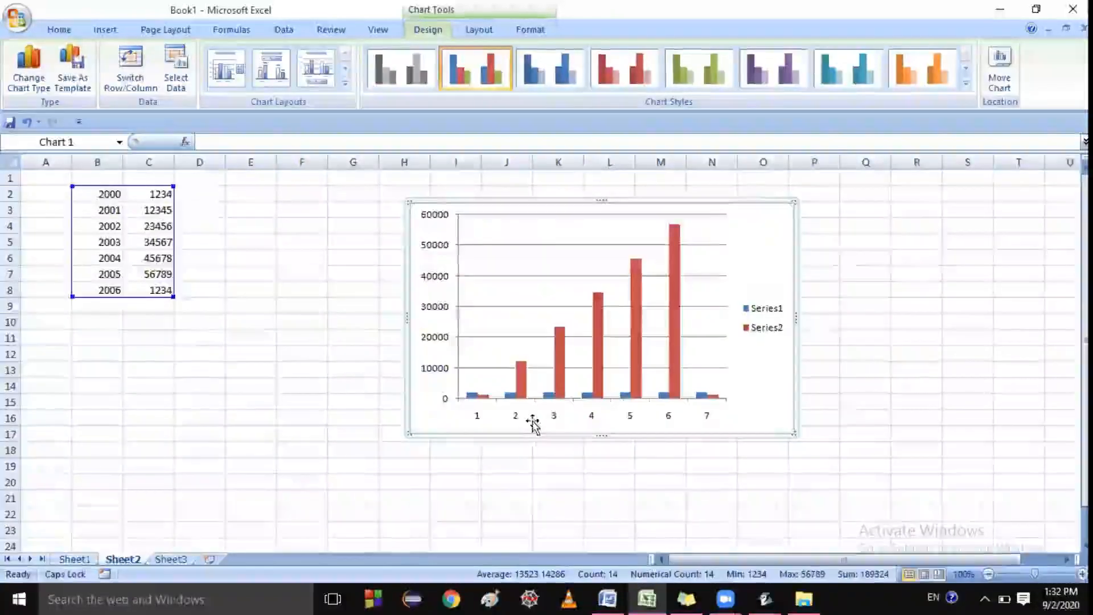
{"action": "left_click", "coordinate": [180, 417]}
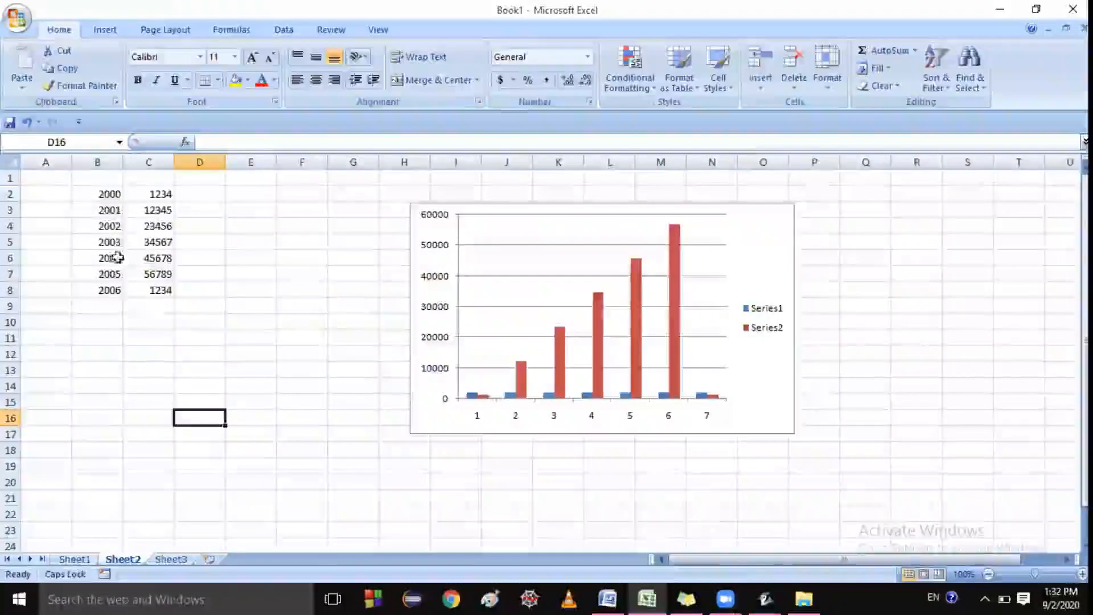
{"action": "left_click", "coordinate": [97, 191]}
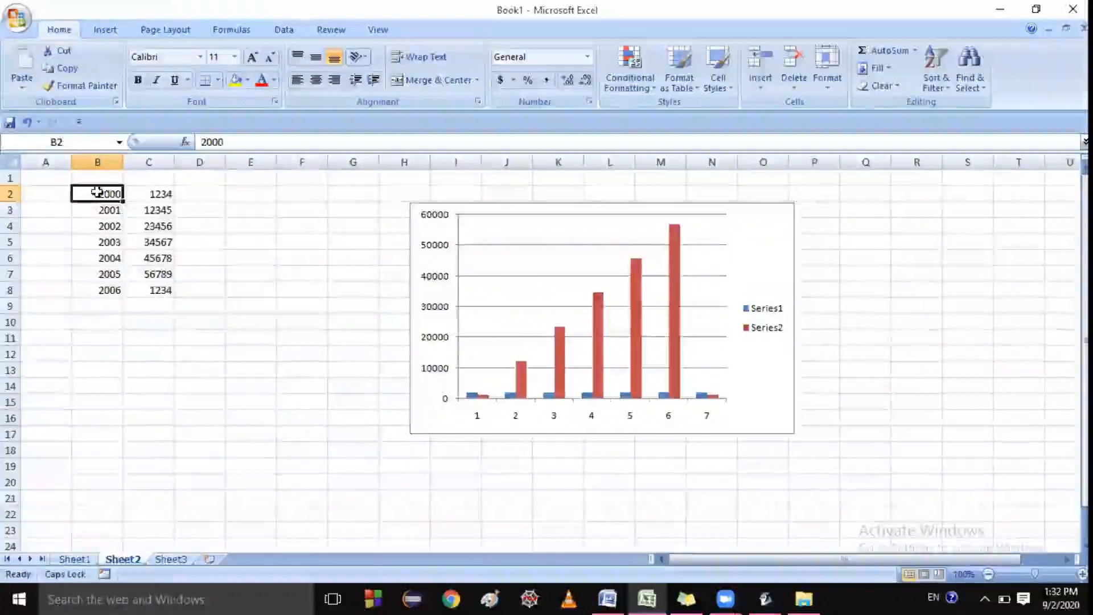
{"action": "left_click", "coordinate": [161, 194]}
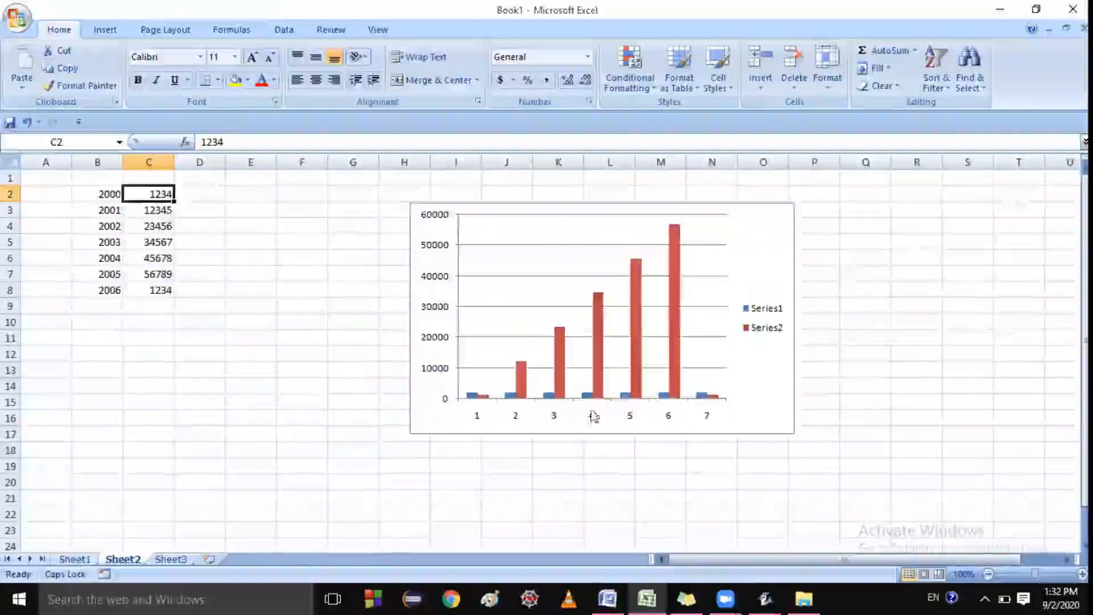
{"action": "left_click", "coordinate": [555, 418]}
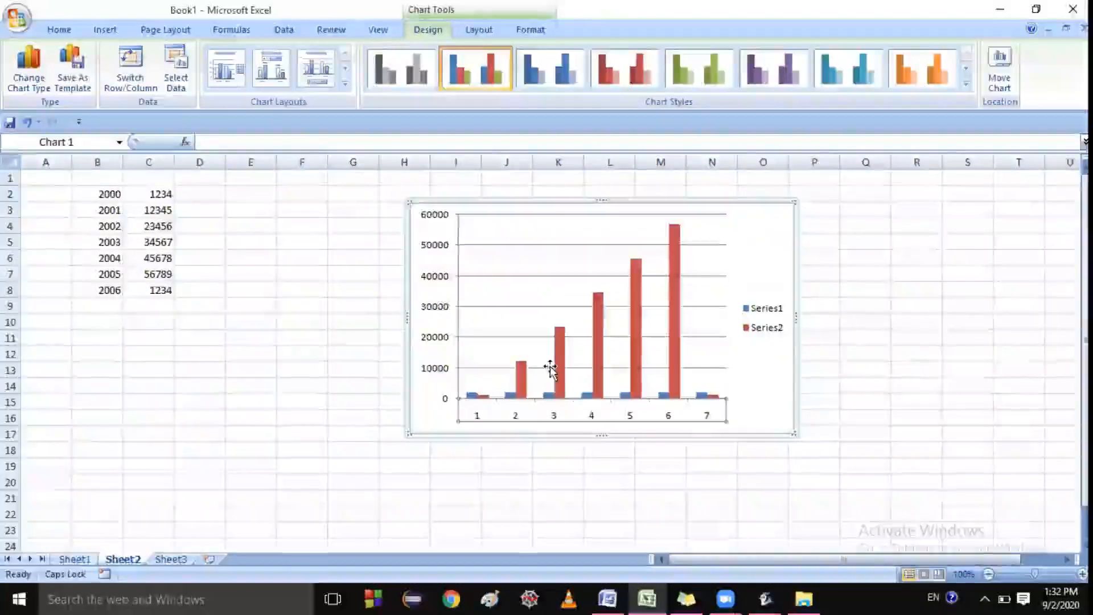
{"action": "left_click", "coordinate": [638, 377]}
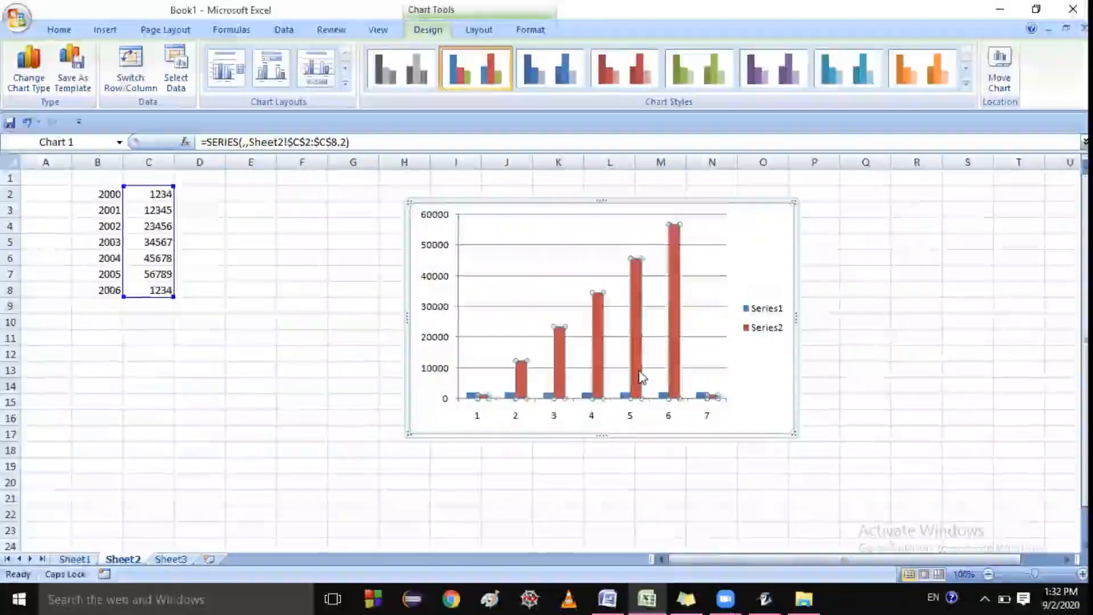
{"action": "left_click", "coordinate": [777, 227]}
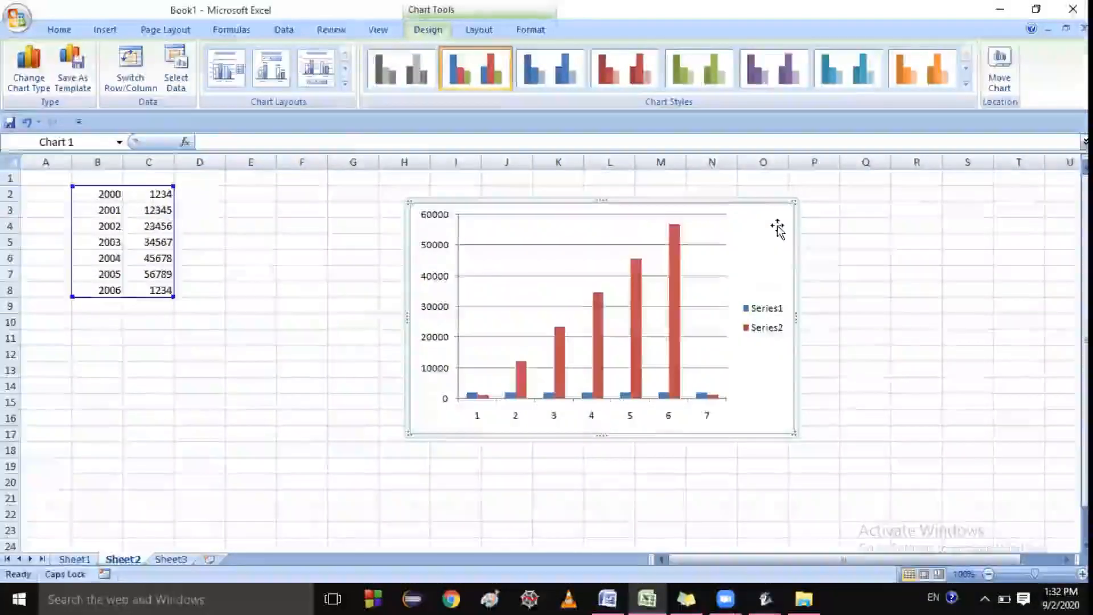
{"action": "left_click", "coordinate": [605, 307]}
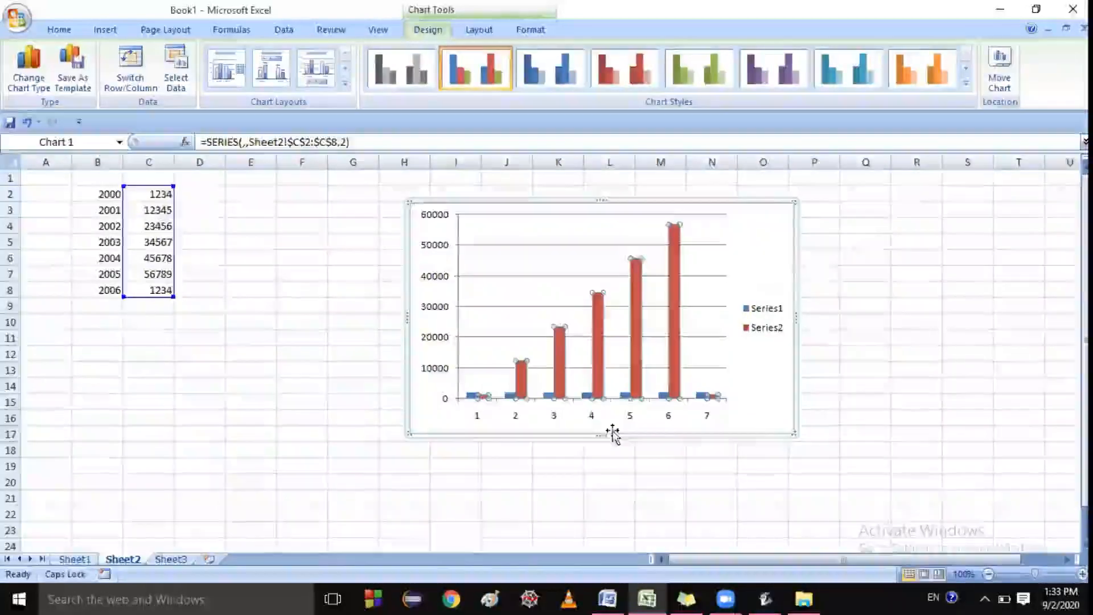
{"action": "left_click", "coordinate": [158, 259]}
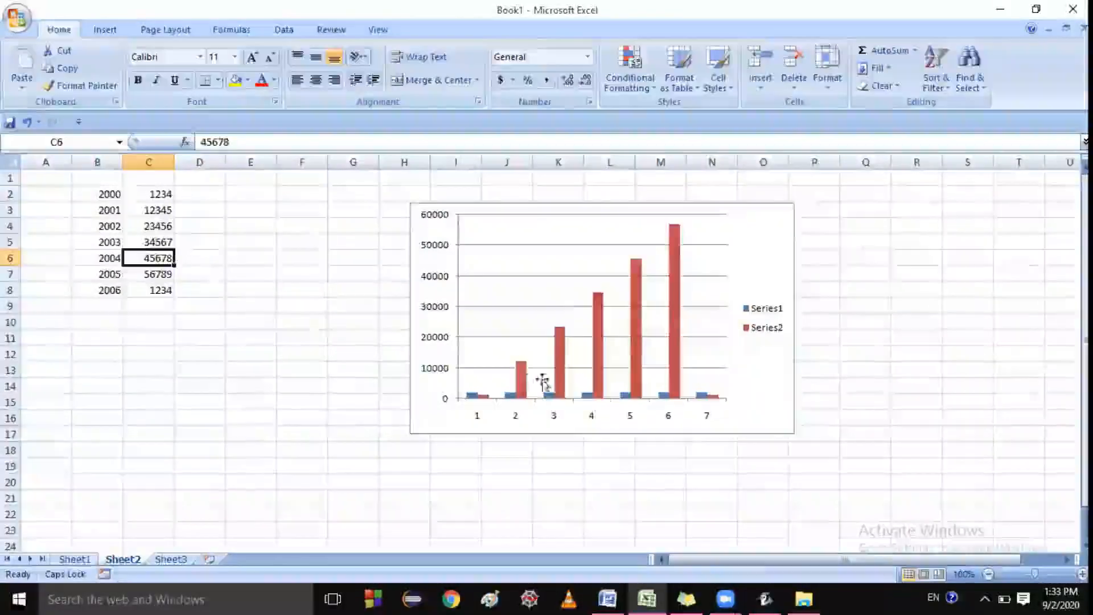
{"action": "left_click", "coordinate": [566, 428]}
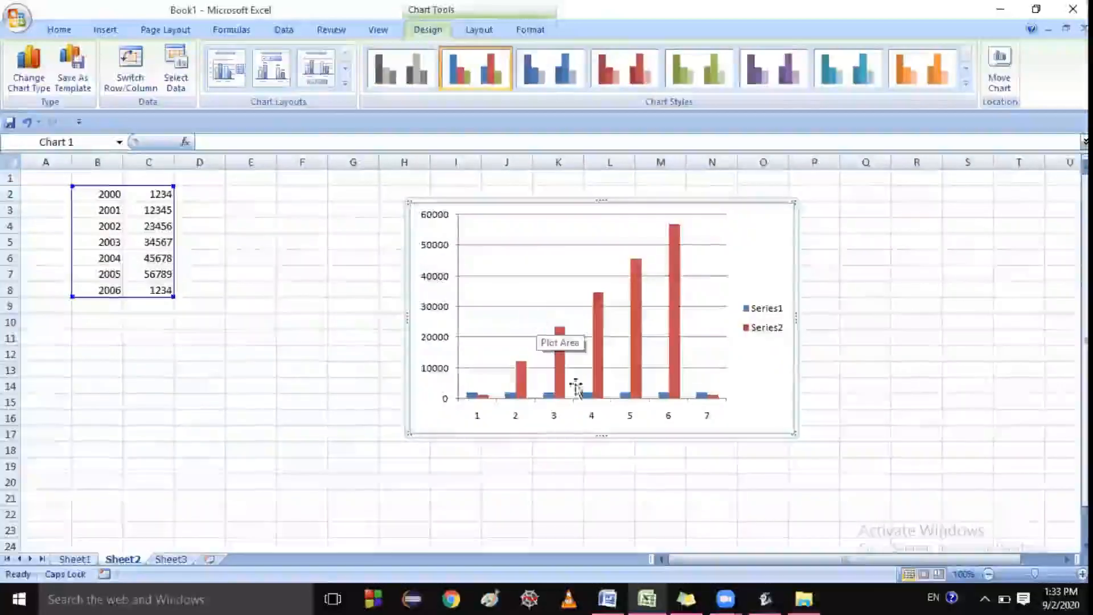
Switch to Word and compare the chart area definition with the column chart in Excel, ending back in the Word notes.
{"action": "left_click", "coordinate": [609, 599]}
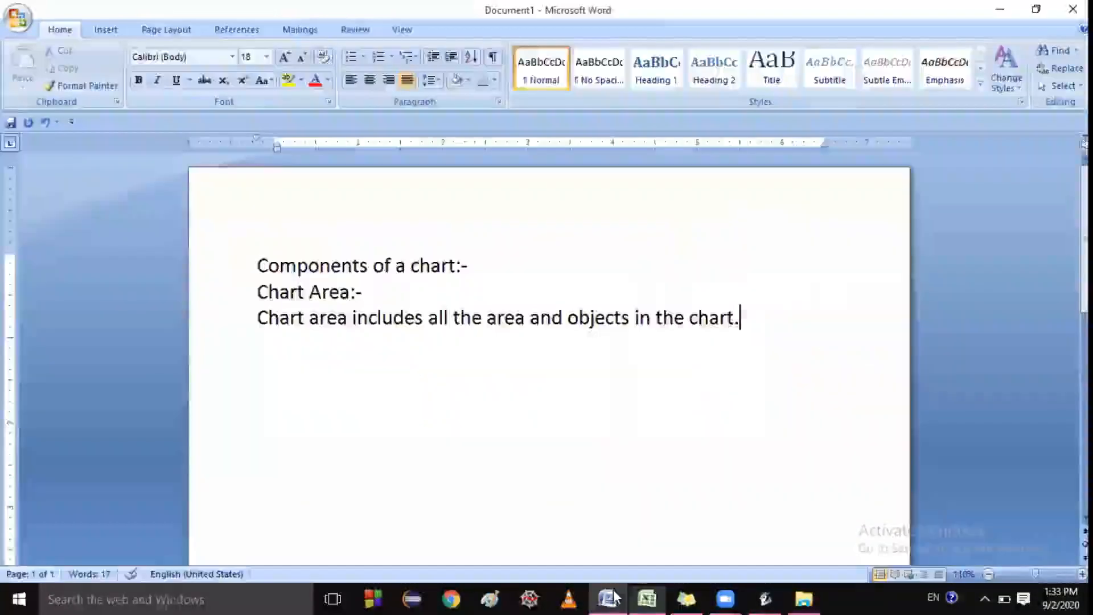
{"action": "left_click", "coordinate": [353, 317]}
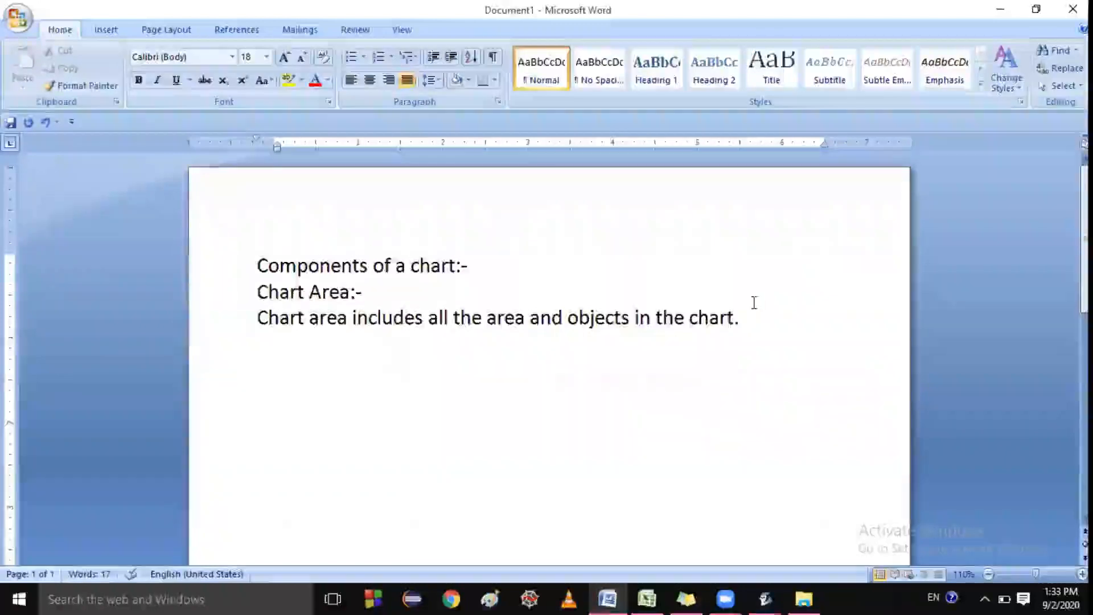
{"action": "key", "text": "End"}
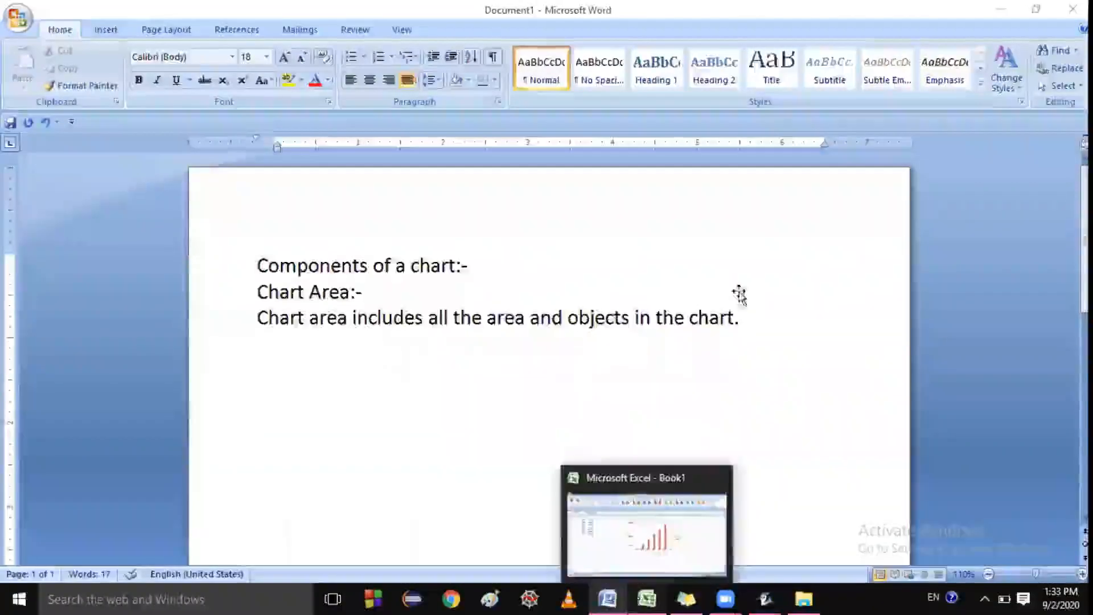
{"action": "left_click", "coordinate": [647, 599]}
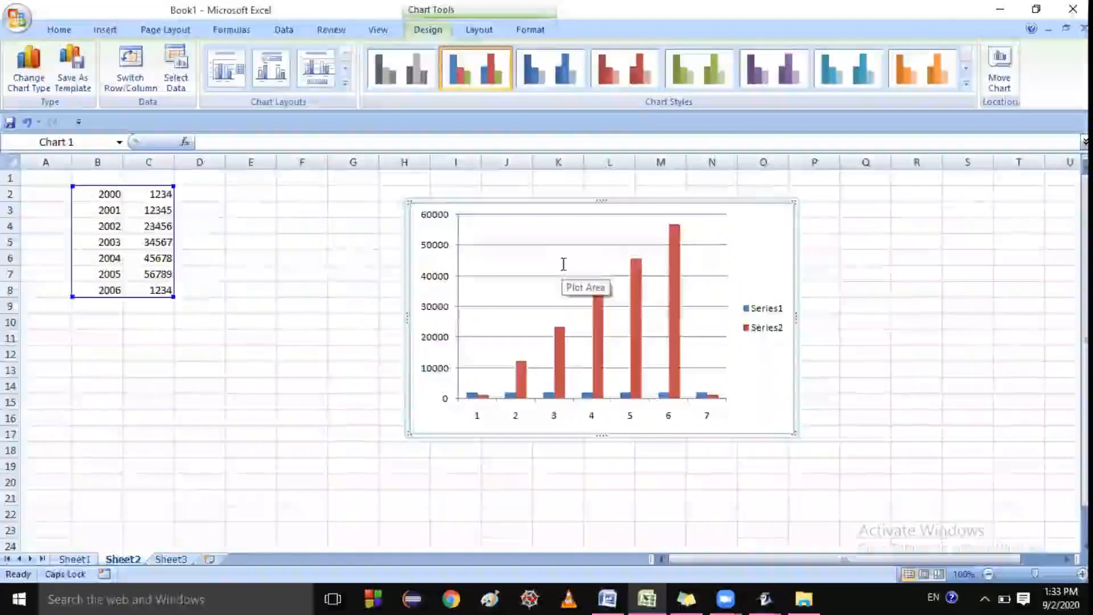
{"action": "key", "text": "alt+Tab"}
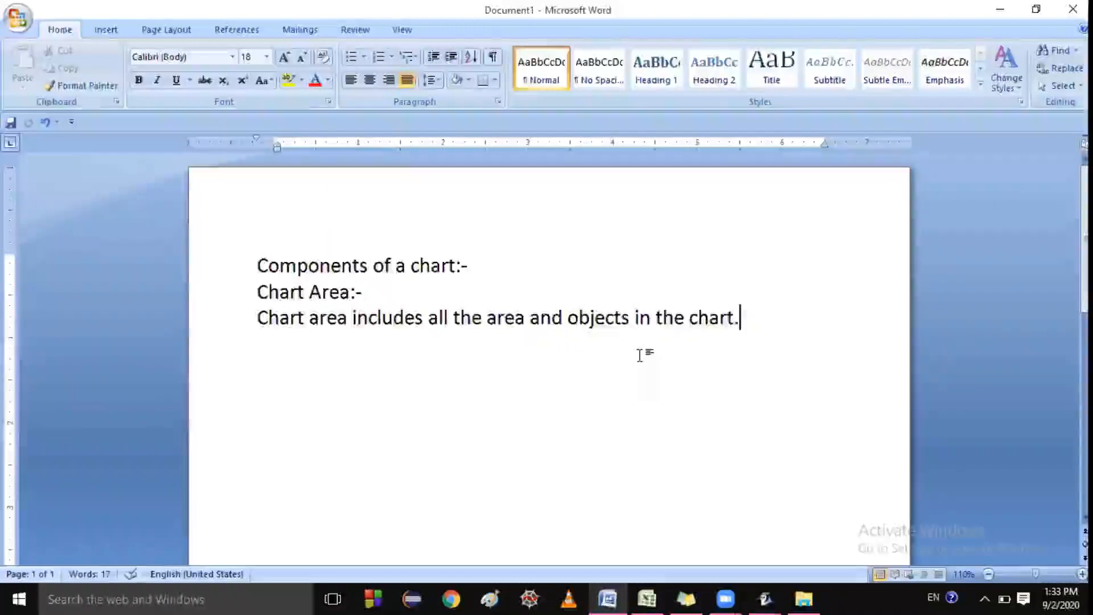
Add the heading "Category Axis:" on a new line below the chart area definition.
{"action": "key", "text": "Return"}
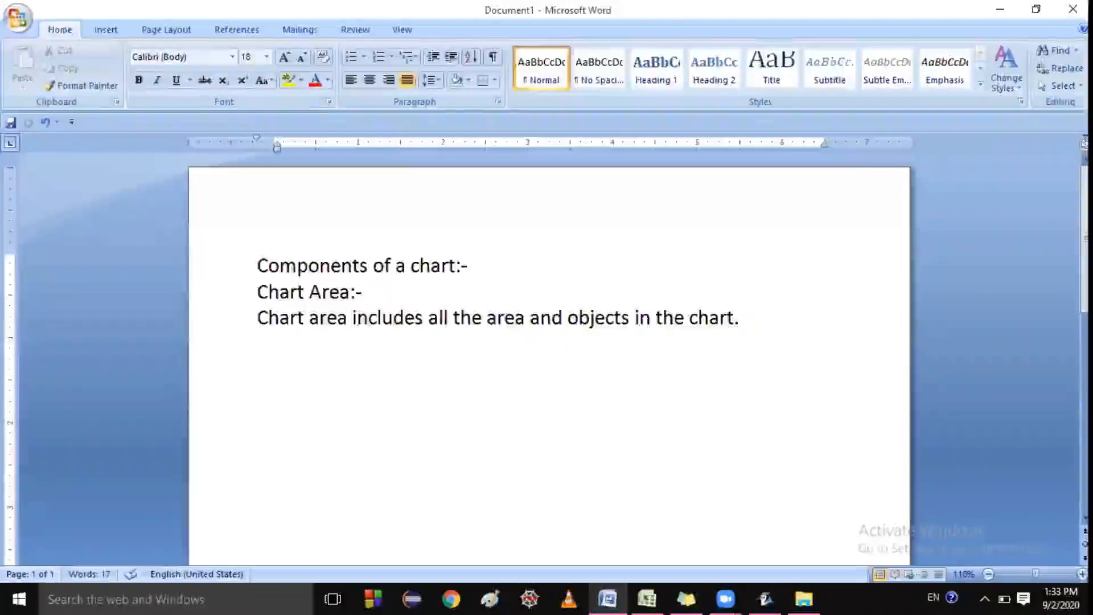
{"action": "type", "text": "cA"}
{"action": "key", "text": "BackSpace"}
{"action": "key", "text": "BackSpace"}
{"action": "type", "text": "C"}
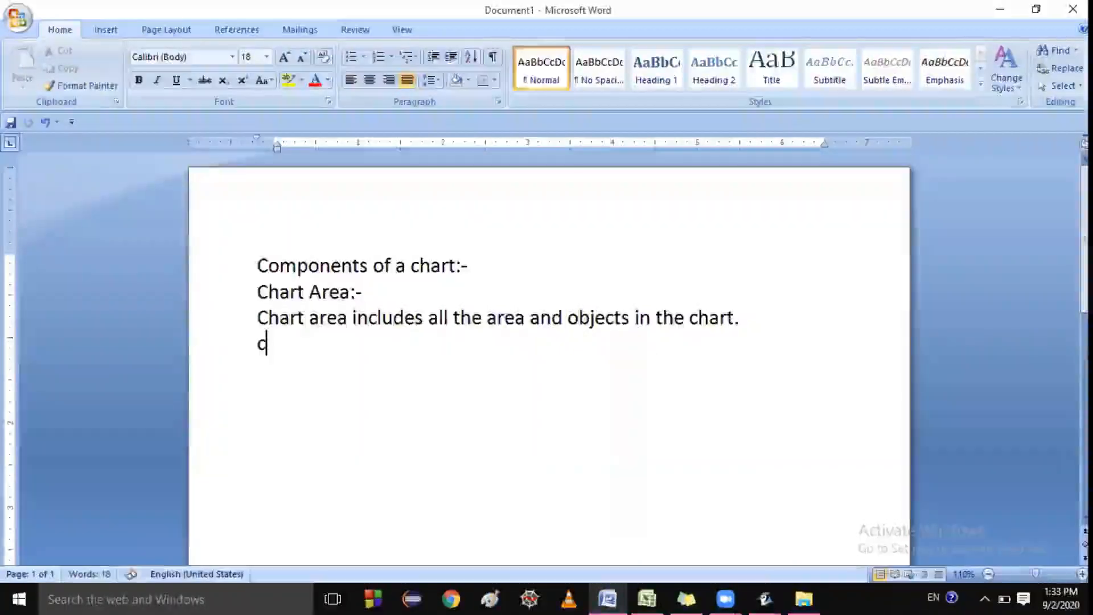
{"action": "key", "text": "Caps_Lock"}
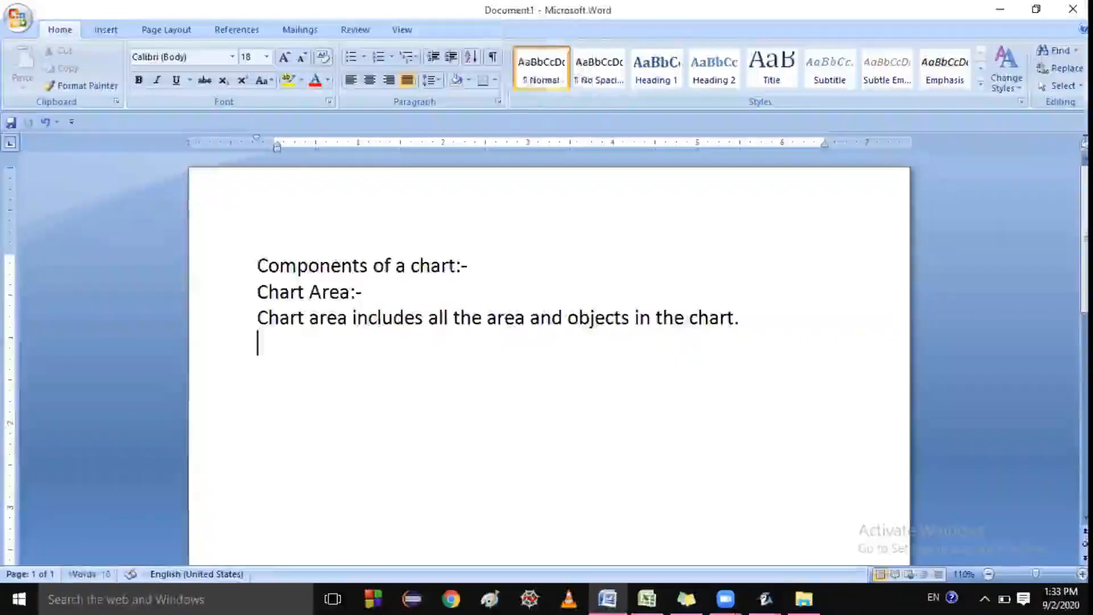
{"action": "type", "text": "Cate"}
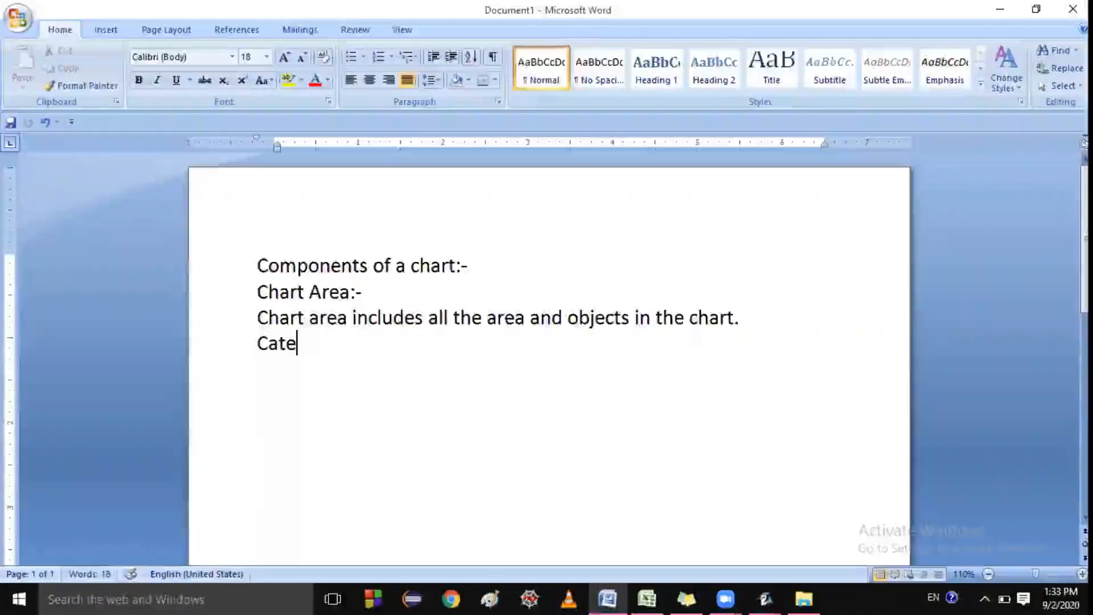
{"action": "type", "text": "gory"}
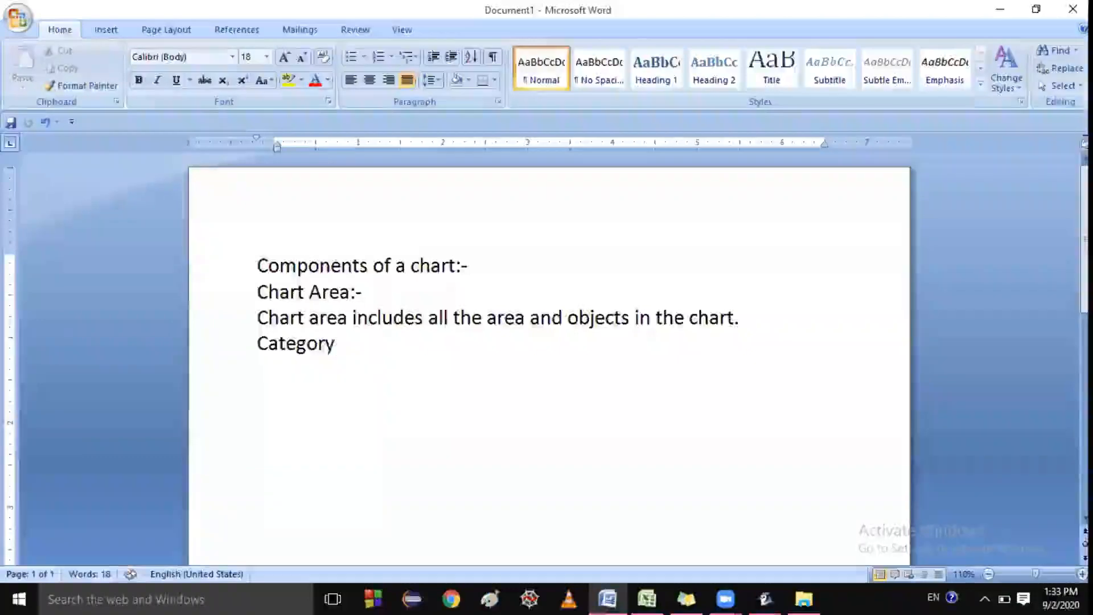
{"action": "type", "text": " Axis:"}
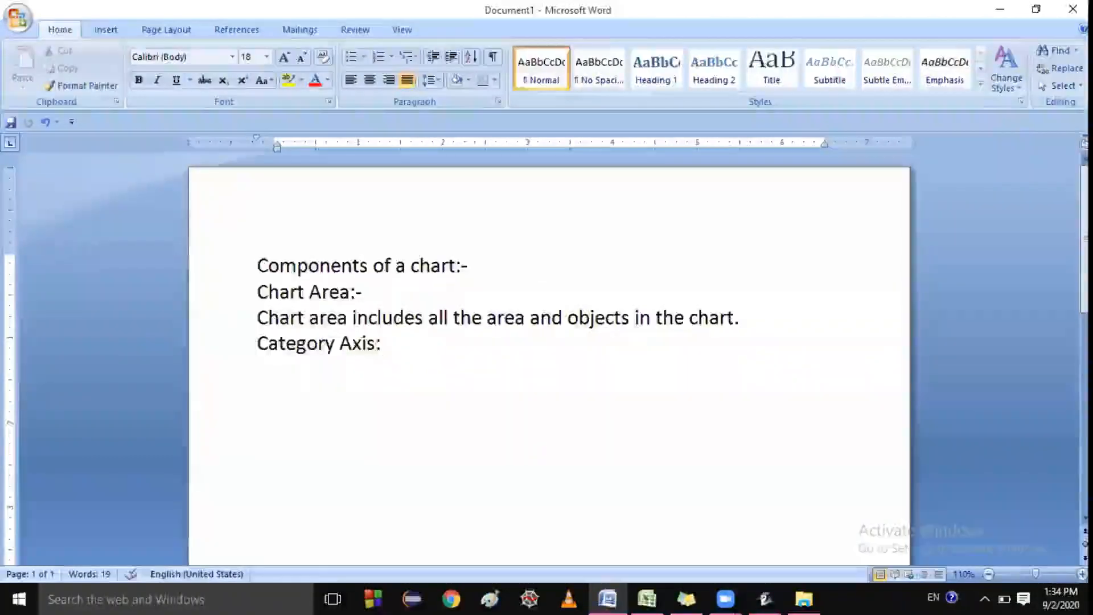
Begin the definition after the Category Axis heading with "category axis or x-axis".
{"action": "type", "text": " cate"}
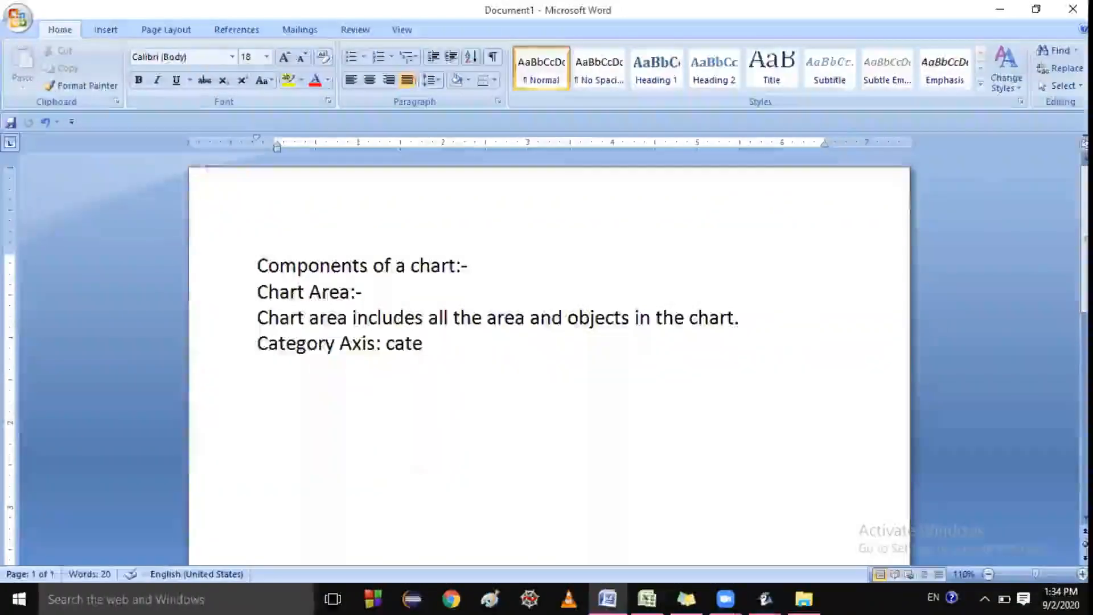
{"action": "type", "text": "gory a"}
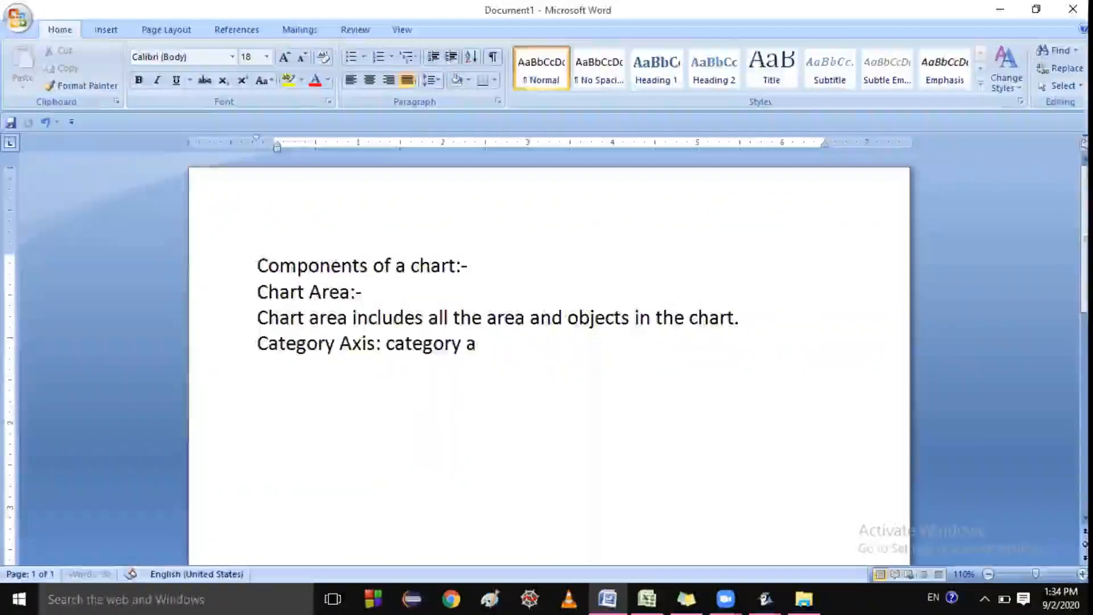
{"action": "type", "text": "zis o"}
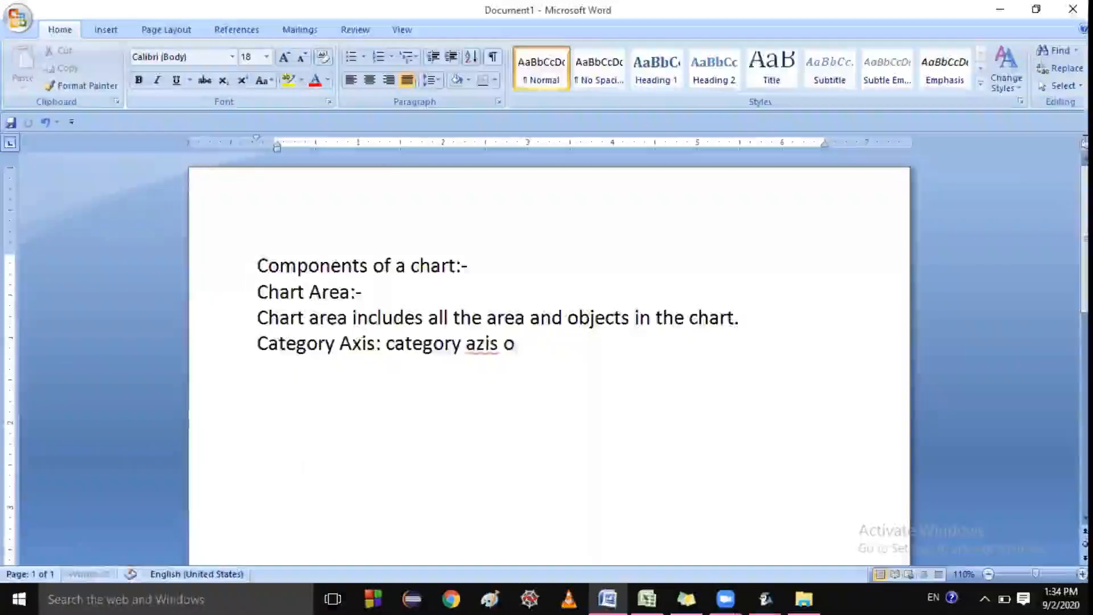
{"action": "key", "text": "BackSpace"}
{"action": "key", "text": "BackSpace"}
{"action": "key", "text": "BackSpace"}
{"action": "key", "text": "BackSpace"}
{"action": "key", "text": "BackSpace"}
{"action": "key", "text": "BackSpace"}
{"action": "key", "text": "BackSpace"}
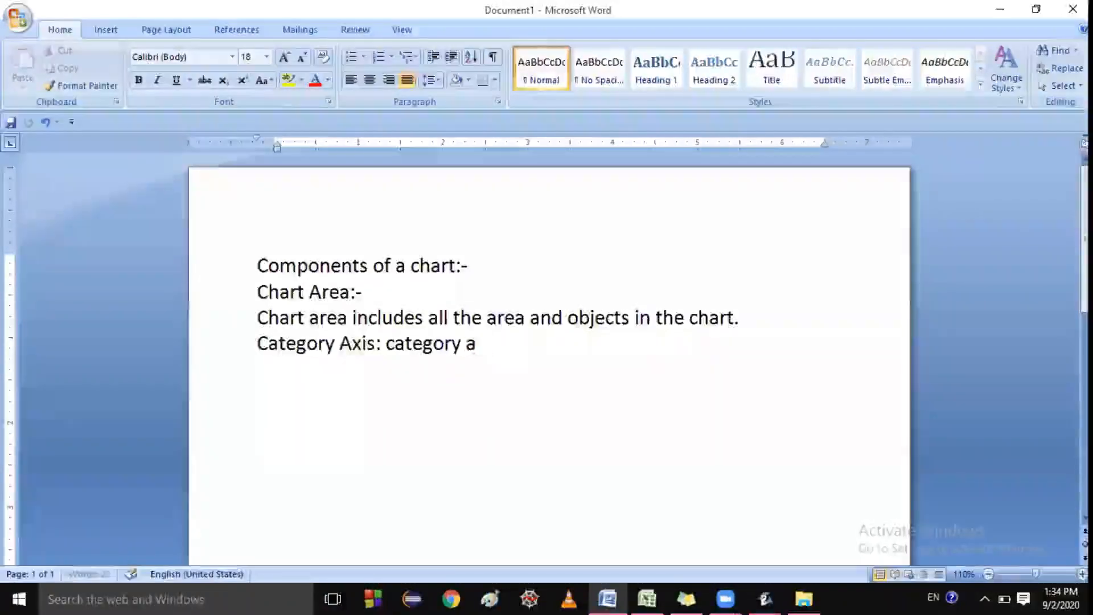
{"action": "type", "text": "xis o"}
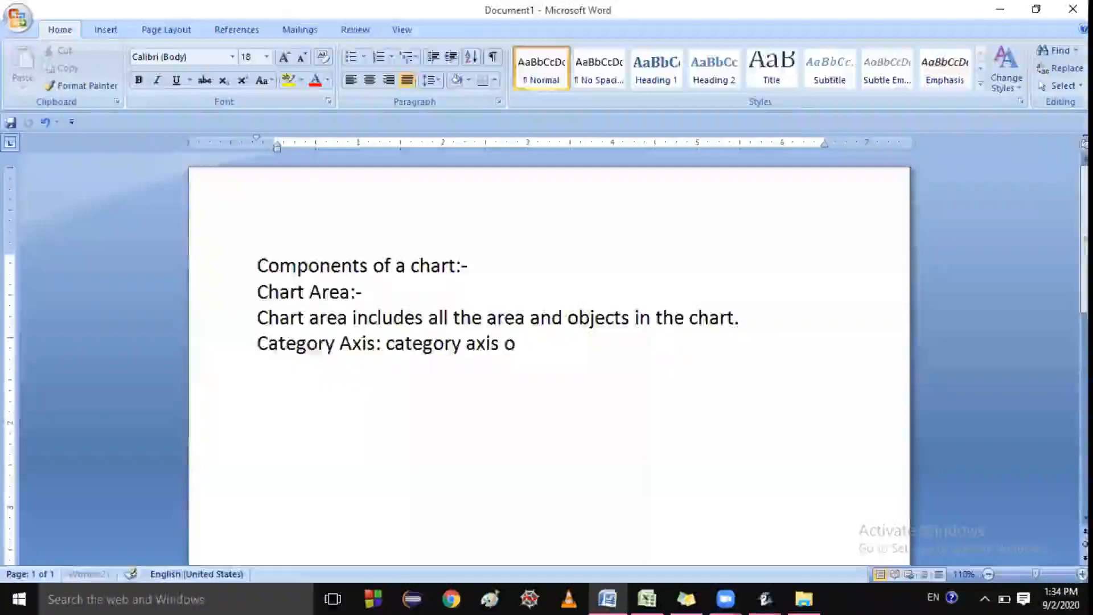
{"action": "type", "text": "r x"}
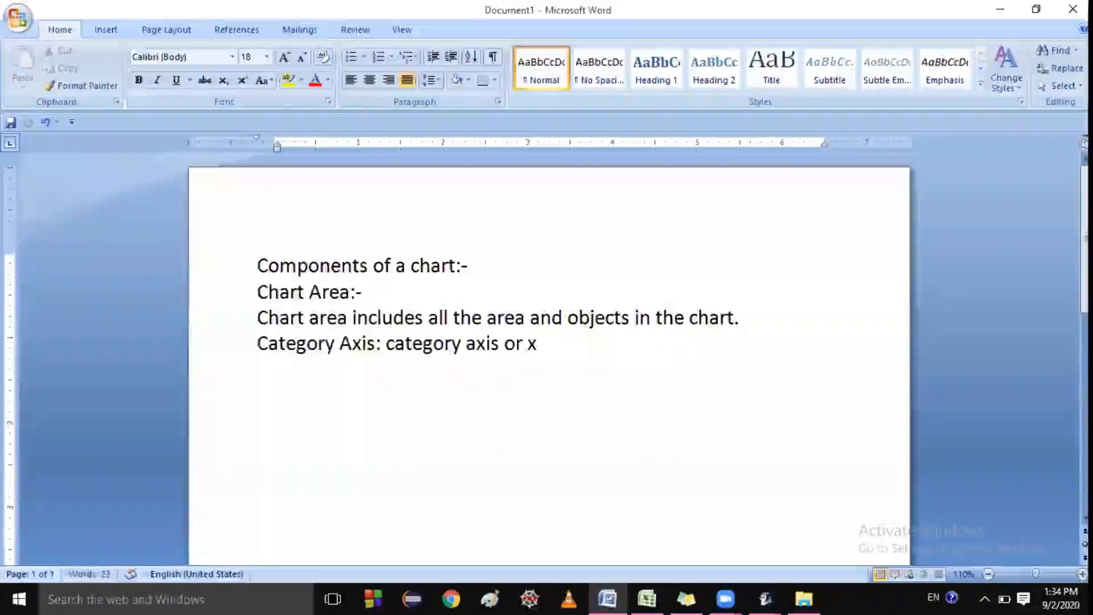
{"action": "type", "text": "-axis"}
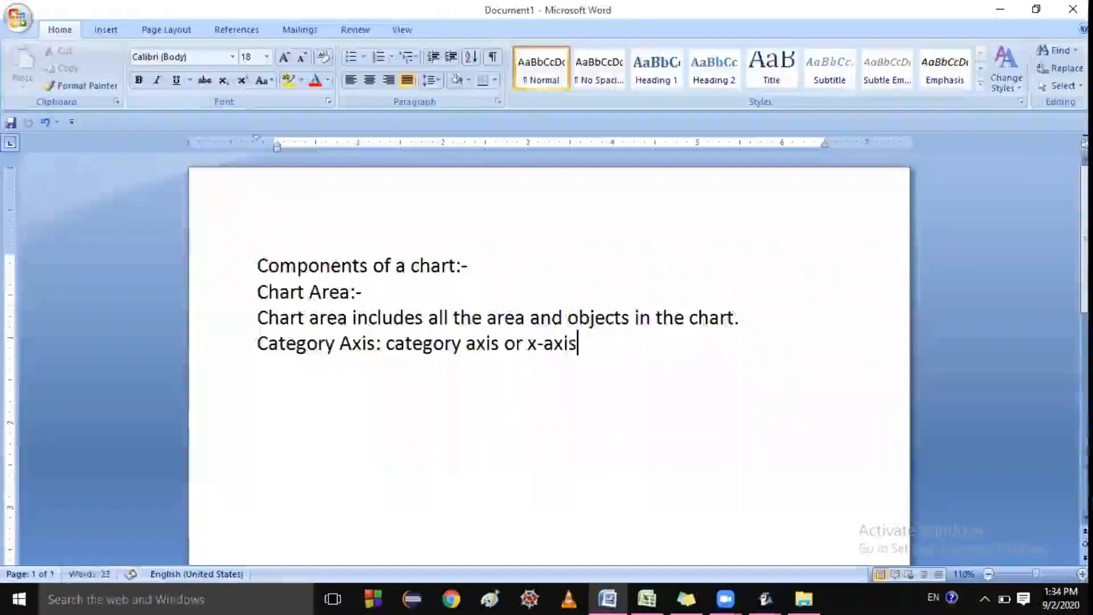
Complete the category axis definition with "is the horizontal azis of the chart.".
{"action": "type", "text": " i"}
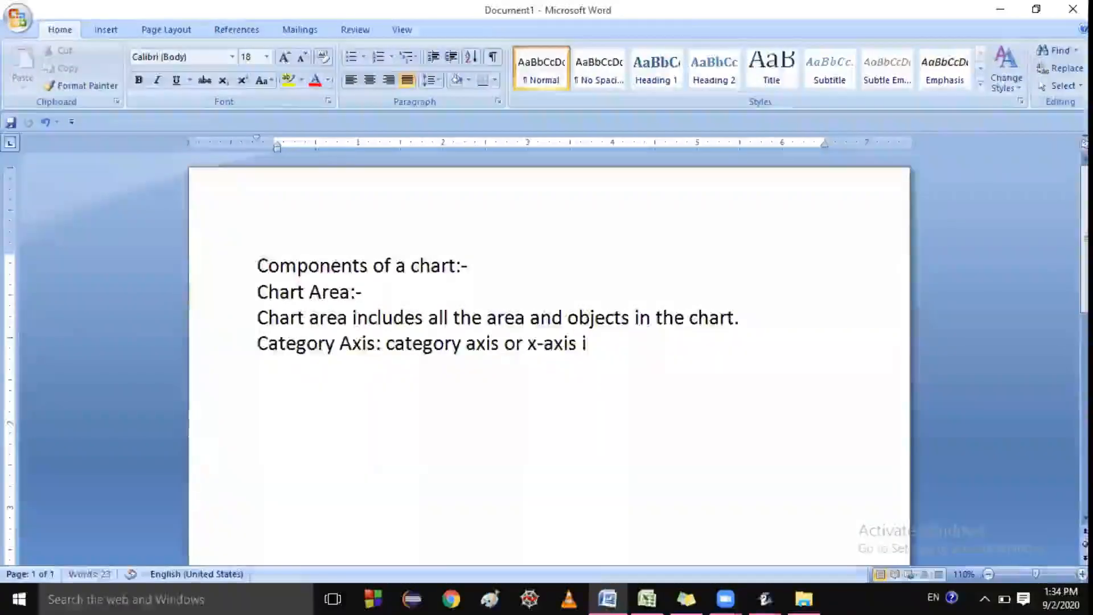
{"action": "type", "text": "s the horo"}
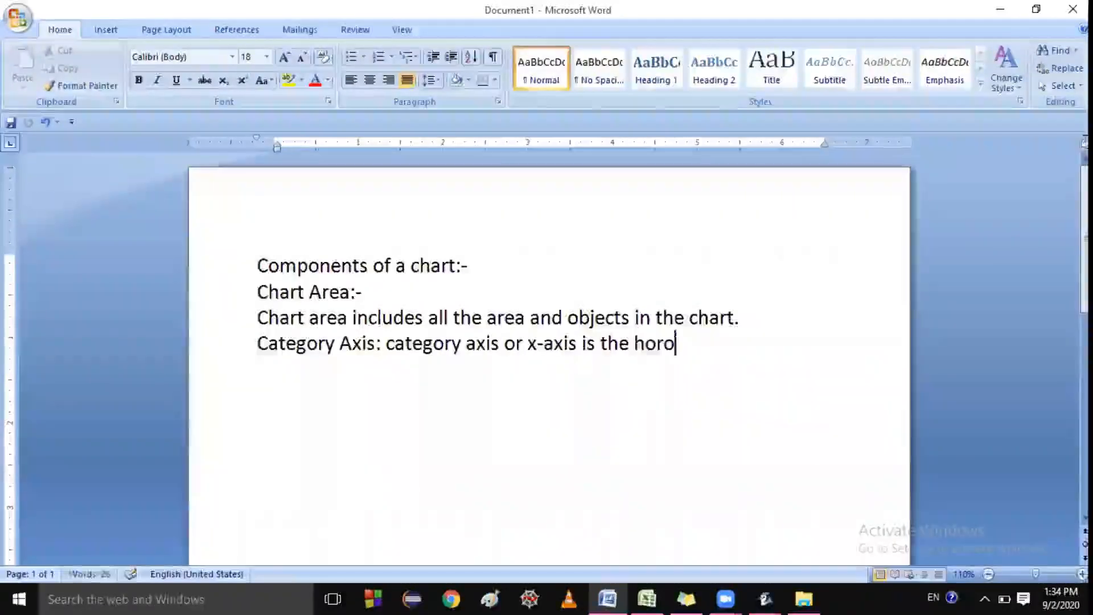
{"action": "key", "text": "BackSpace"}
{"action": "type", "text": "izontal"}
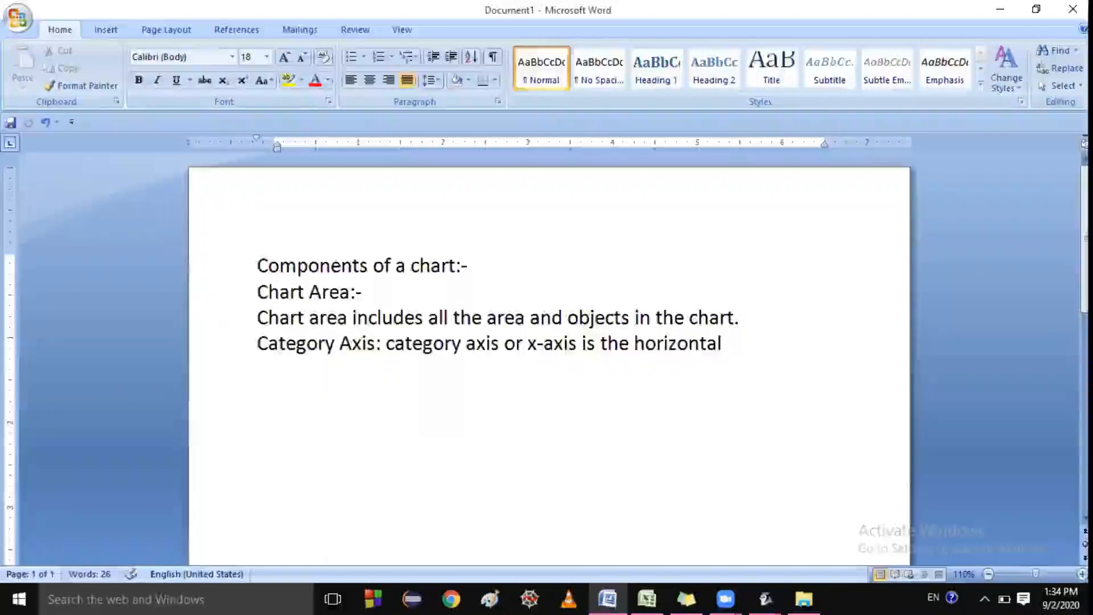
{"action": "type", "text": " azis o"}
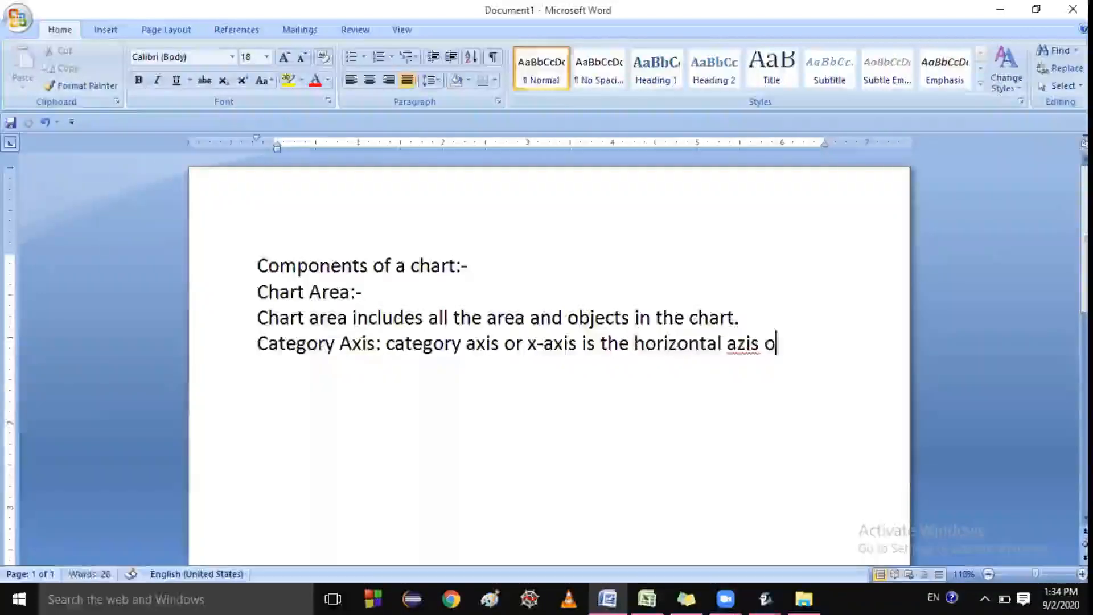
{"action": "key", "text": "BackSpace"}
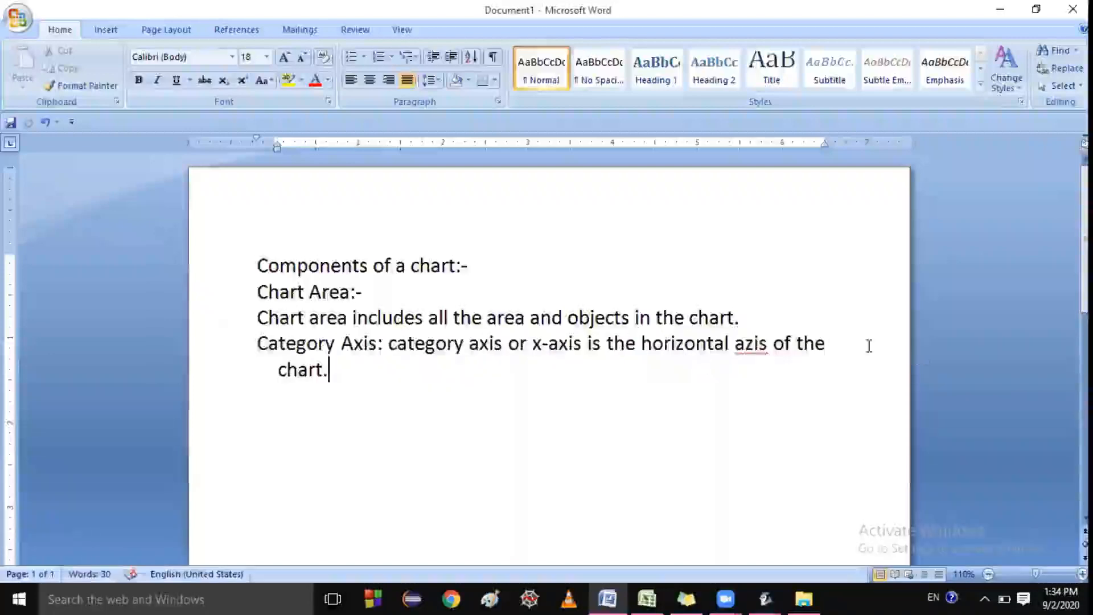
Correct the misspelled word "azis" to "axis" in the category axis definition using the spelling suggestion.
{"action": "right_click", "coordinate": [751, 344]}
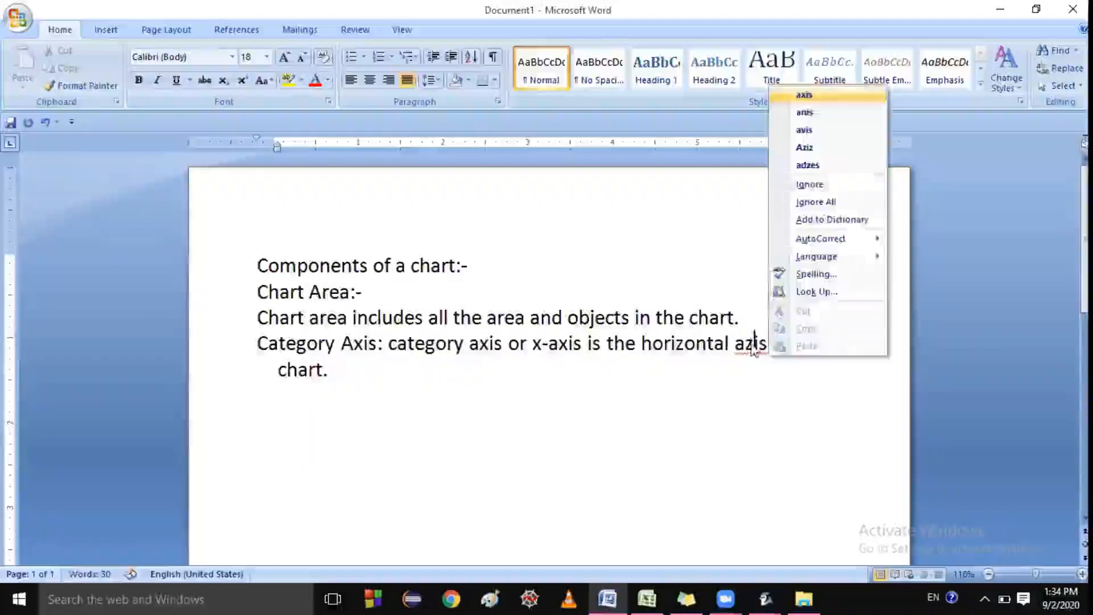
{"action": "key", "text": "Return"}
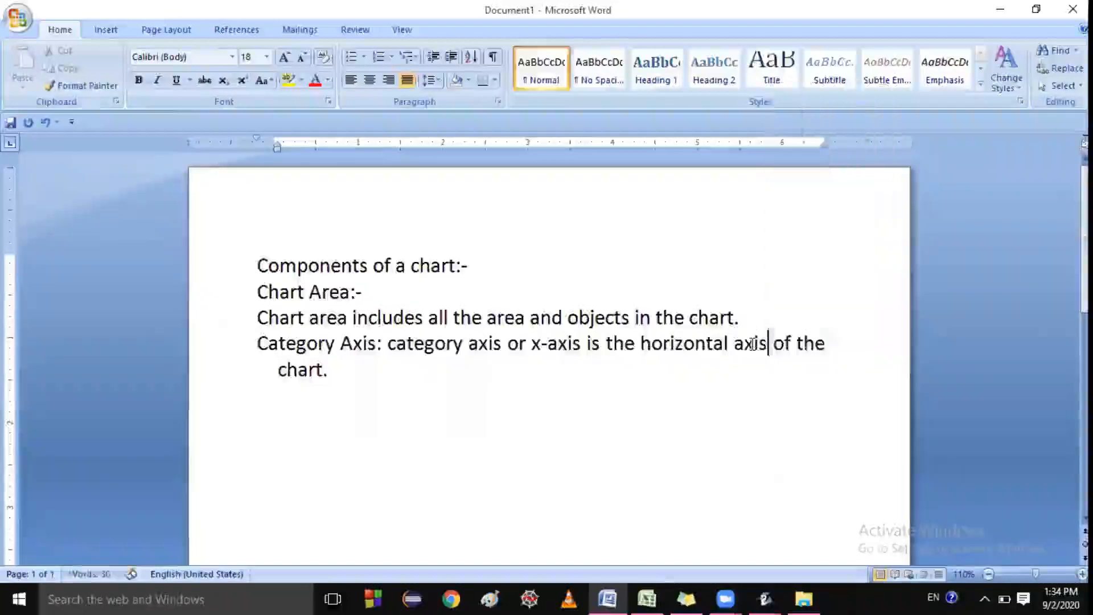
{"action": "left_click", "coordinate": [629, 471]}
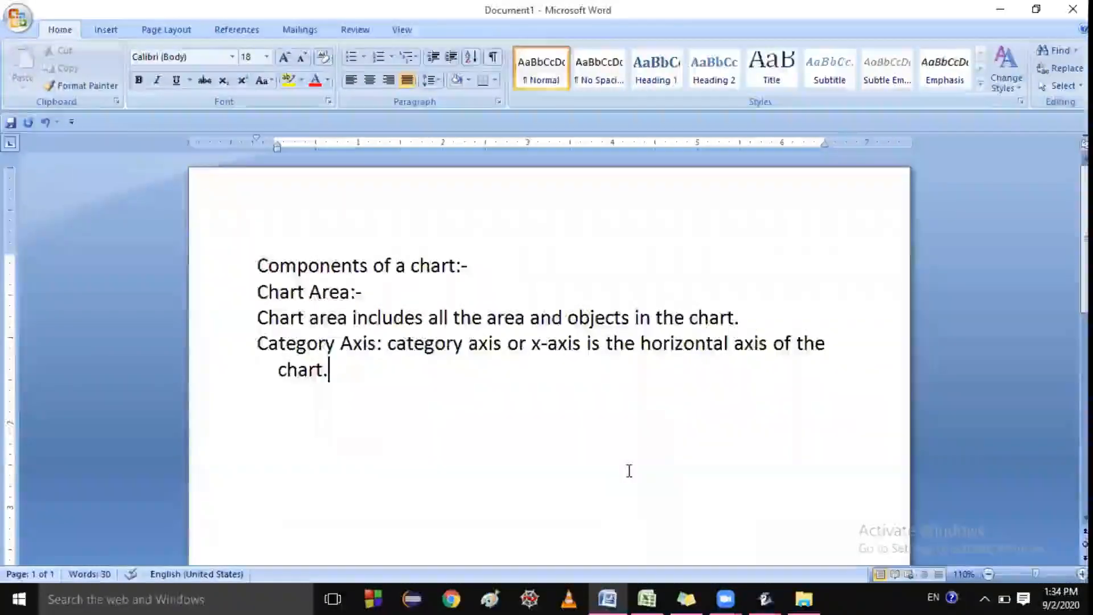
{"action": "double_click", "coordinate": [753, 344]}
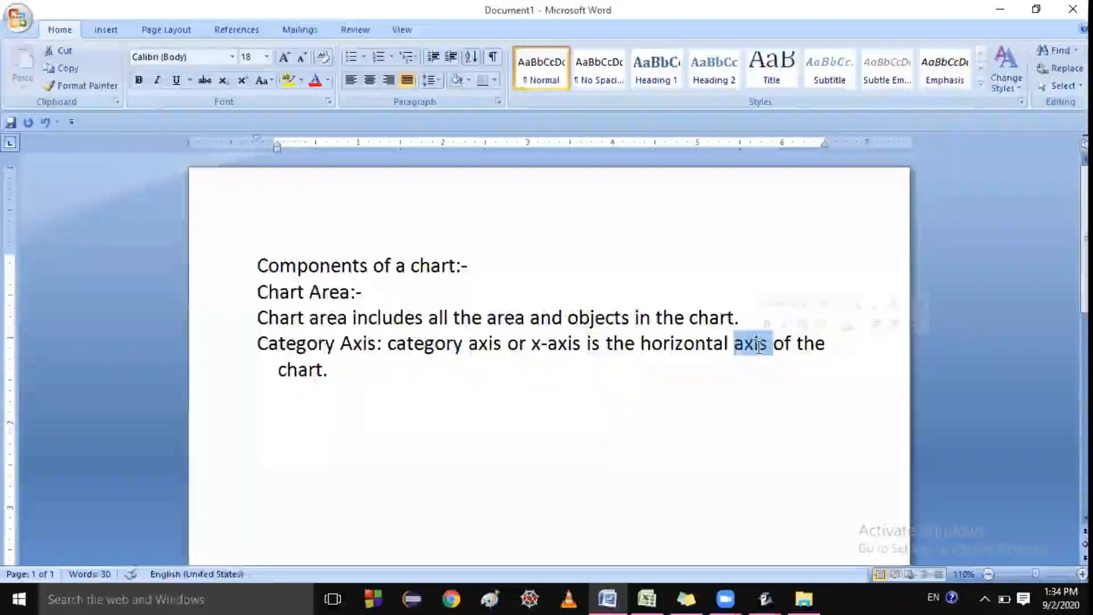
{"action": "left_click", "coordinate": [418, 368]}
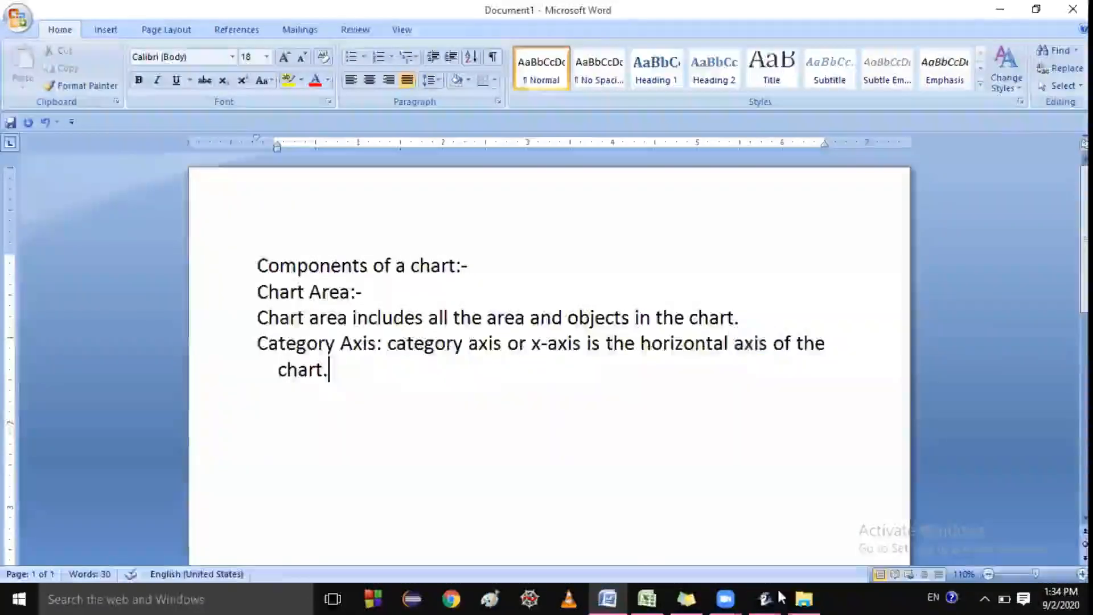
Switch to Excel, select the column chart's category axis to compare it with its definition, and return to the Word notes.
{"action": "left_click", "coordinate": [647, 599]}
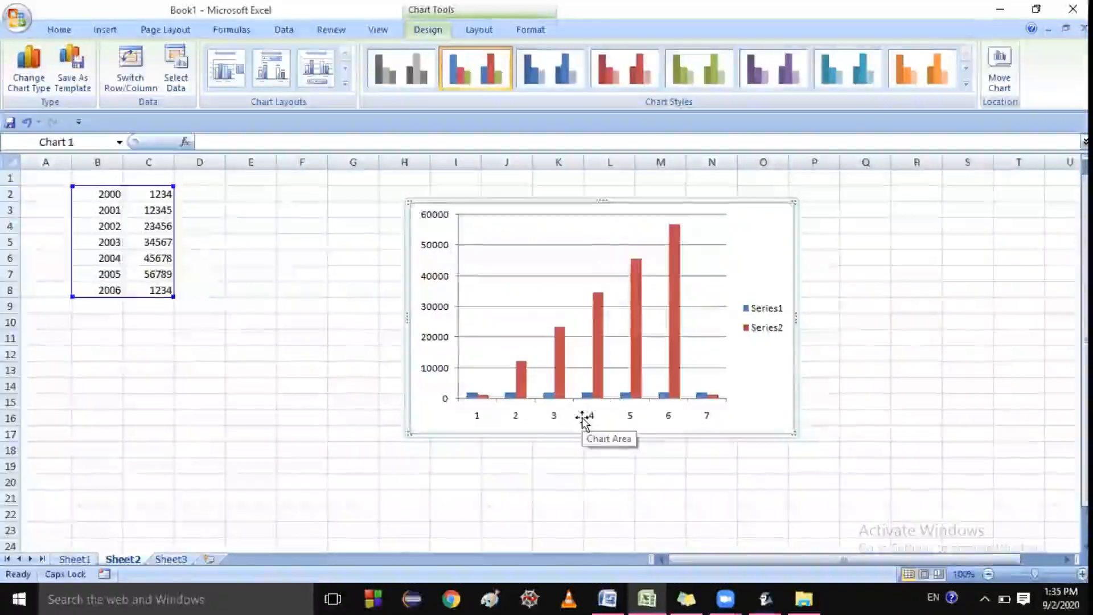
{"action": "left_click", "coordinate": [517, 421]}
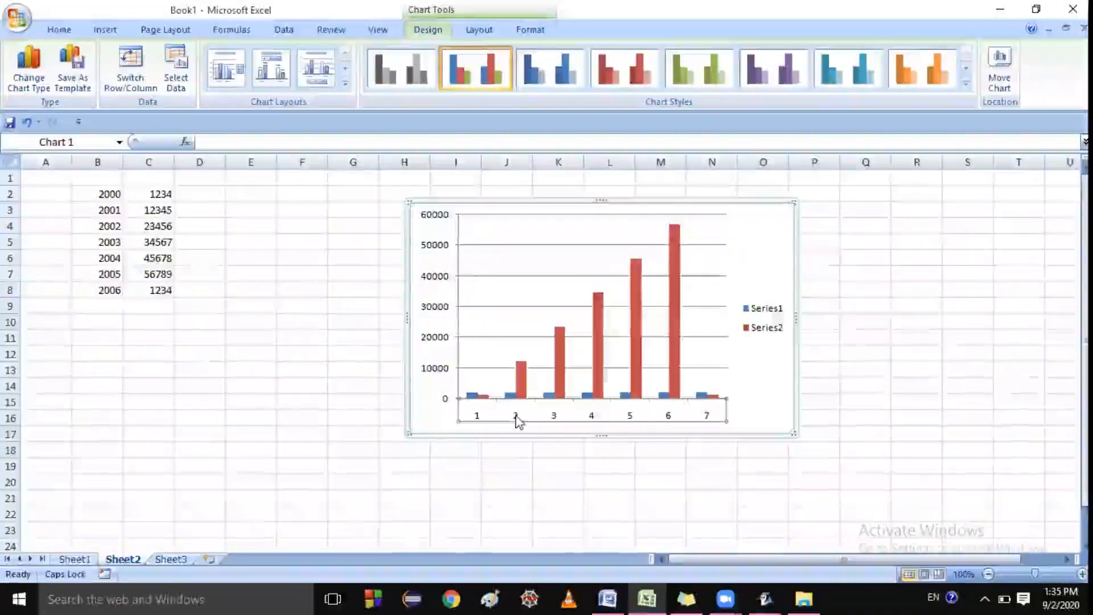
{"action": "left_click", "coordinate": [608, 599]}
Add the heading "Value axis:" on a new line below the category axis definition.
{"action": "key", "text": "Return"}
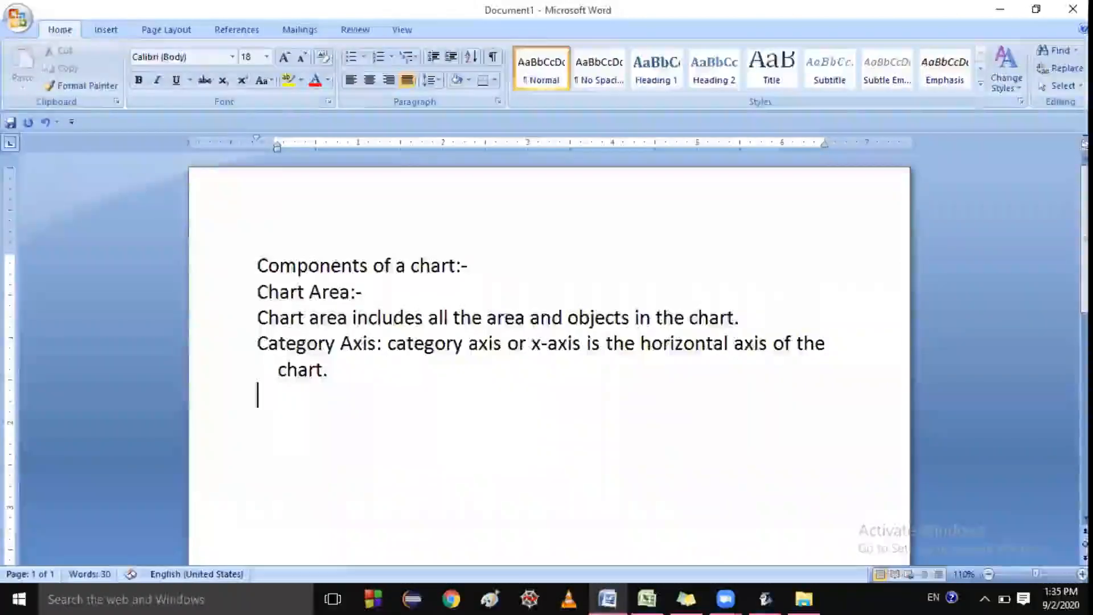
{"action": "type", "text": "value"}
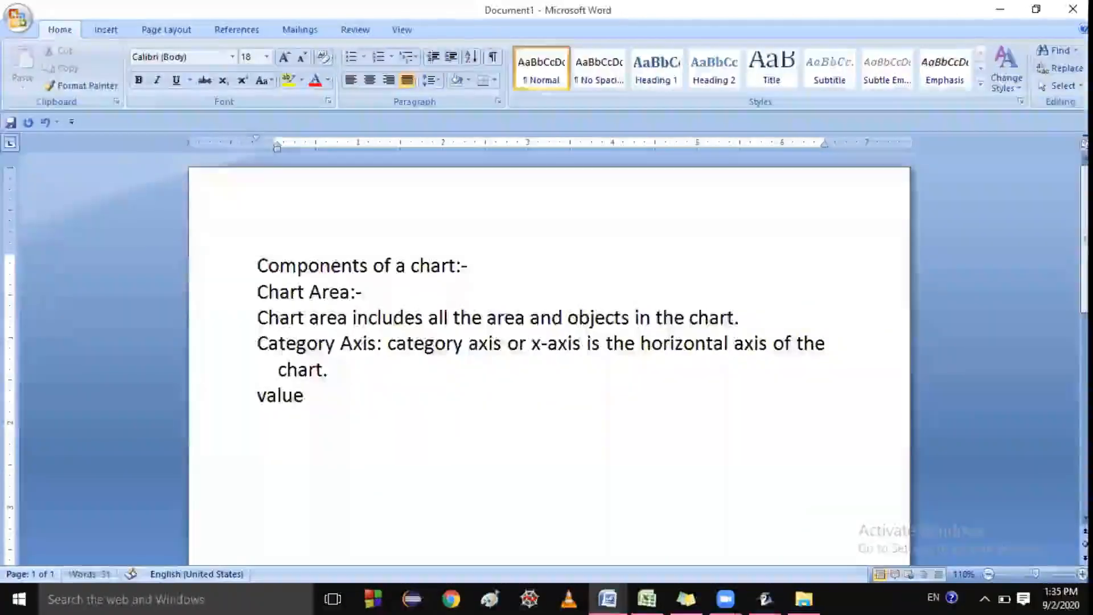
{"action": "type", "text": " axis:"}
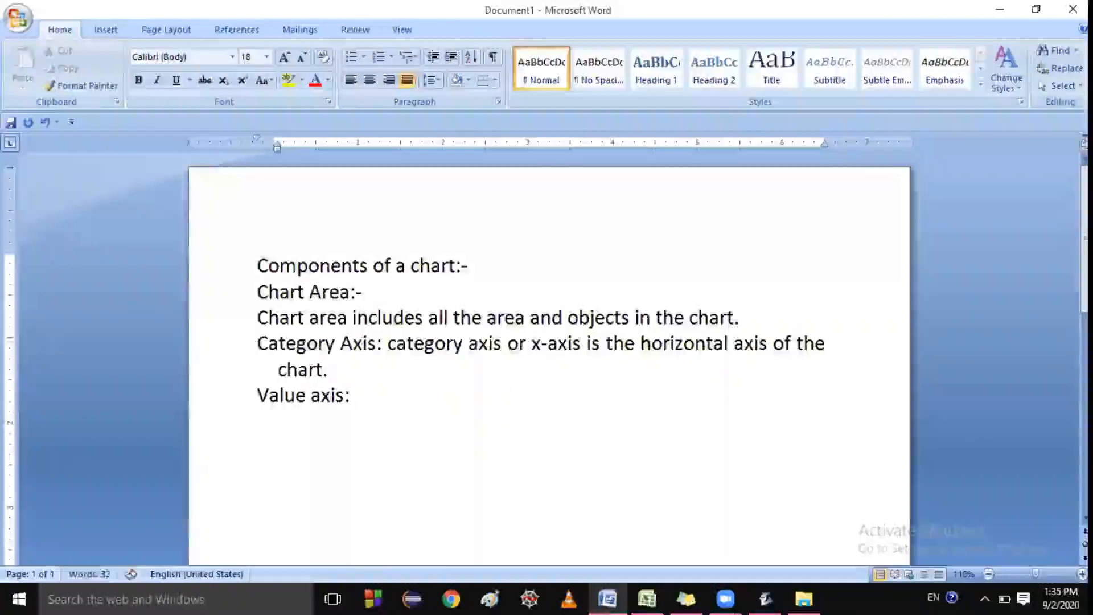
Begin the definition on a new line under the Value axis heading with "Value axis or y-axis".
{"action": "key", "text": "Return"}
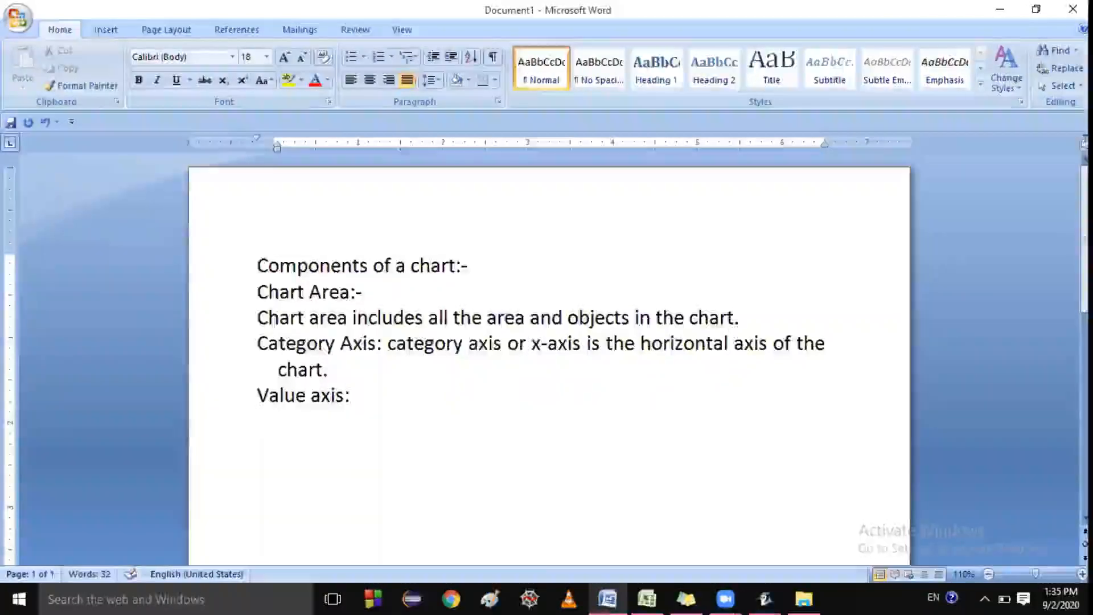
{"action": "type", "text": "a"}
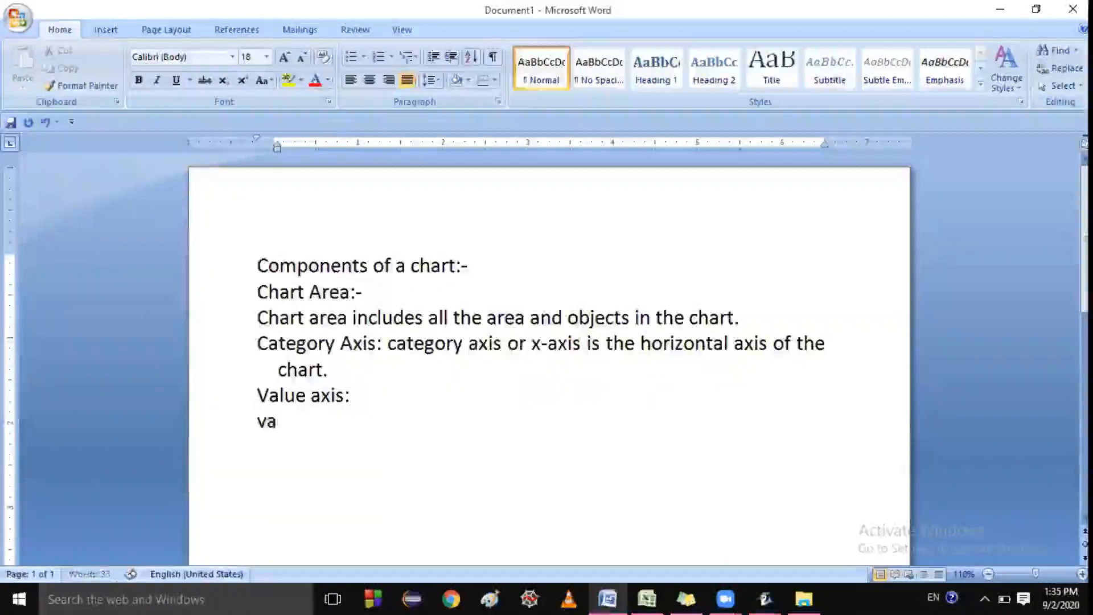
{"action": "type", "text": "lue ax"}
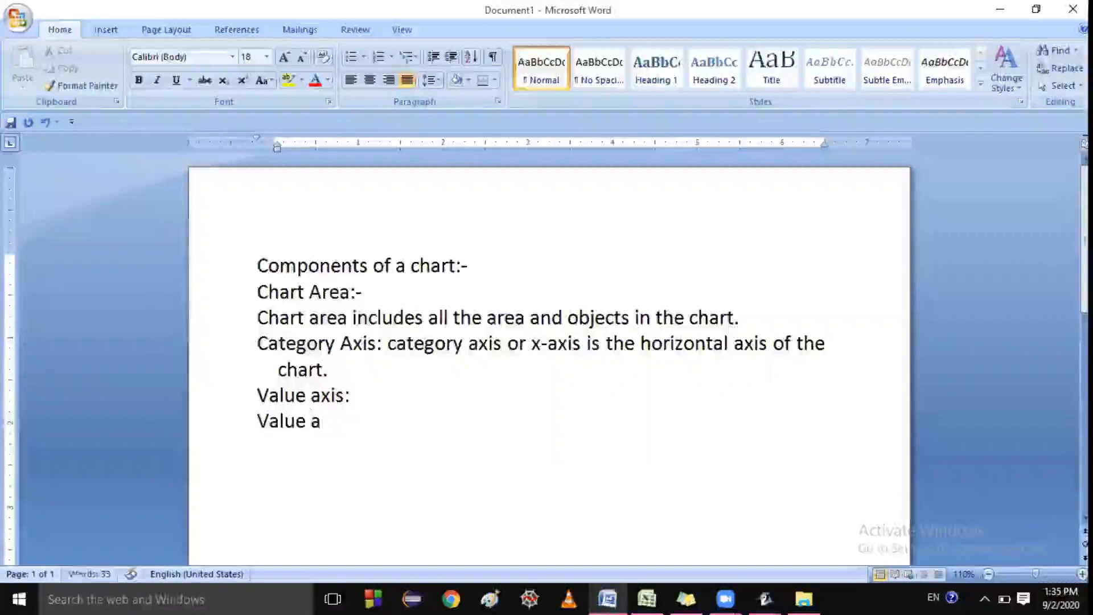
{"action": "type", "text": "is o"}
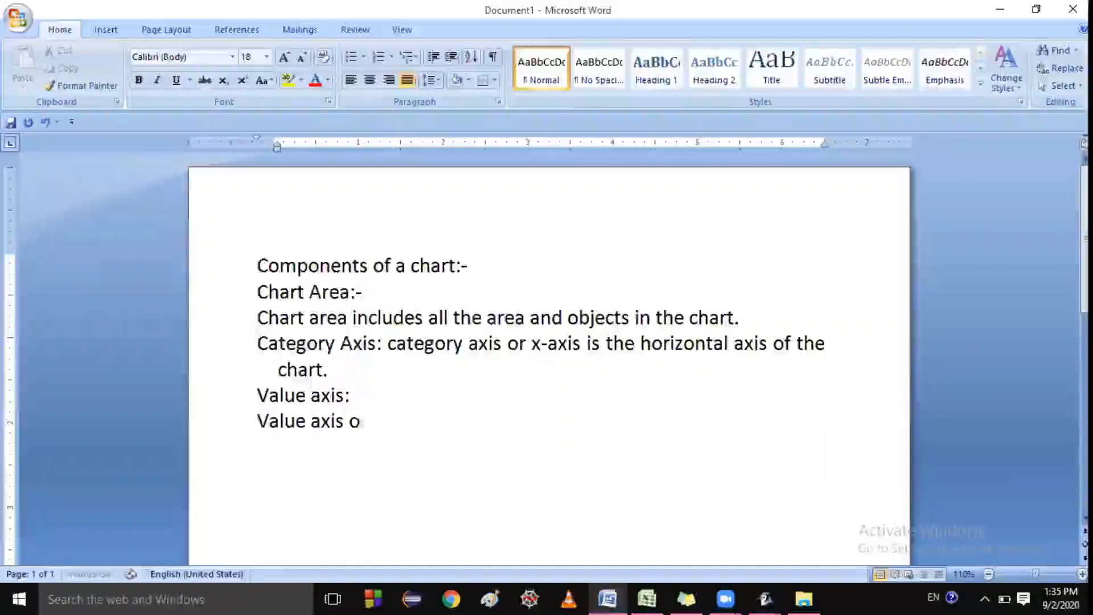
{"action": "type", "text": "r y-a"}
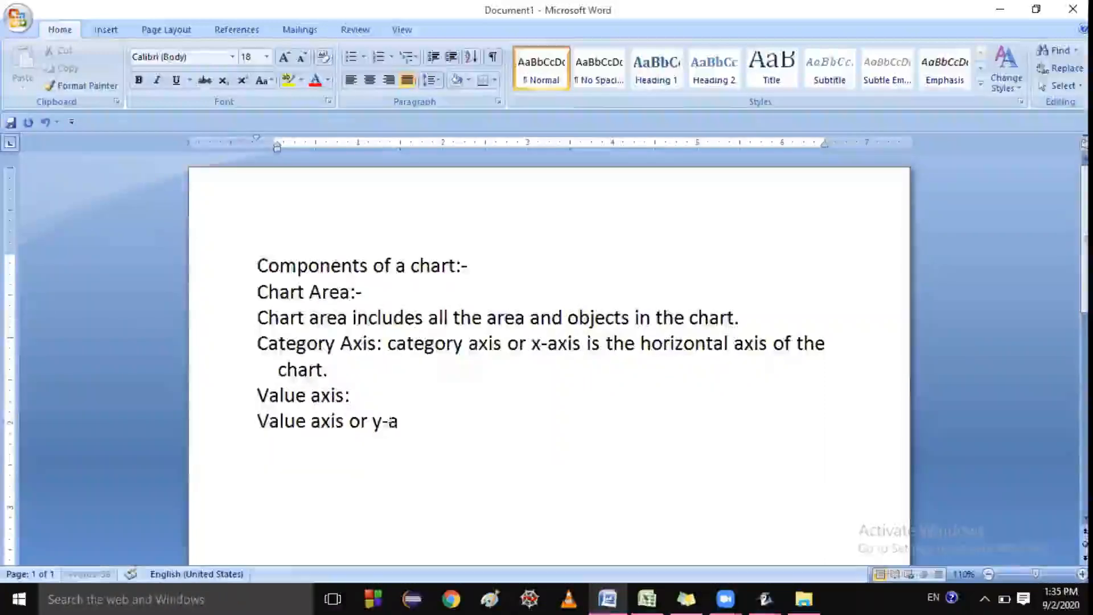
{"action": "type", "text": "xis "}
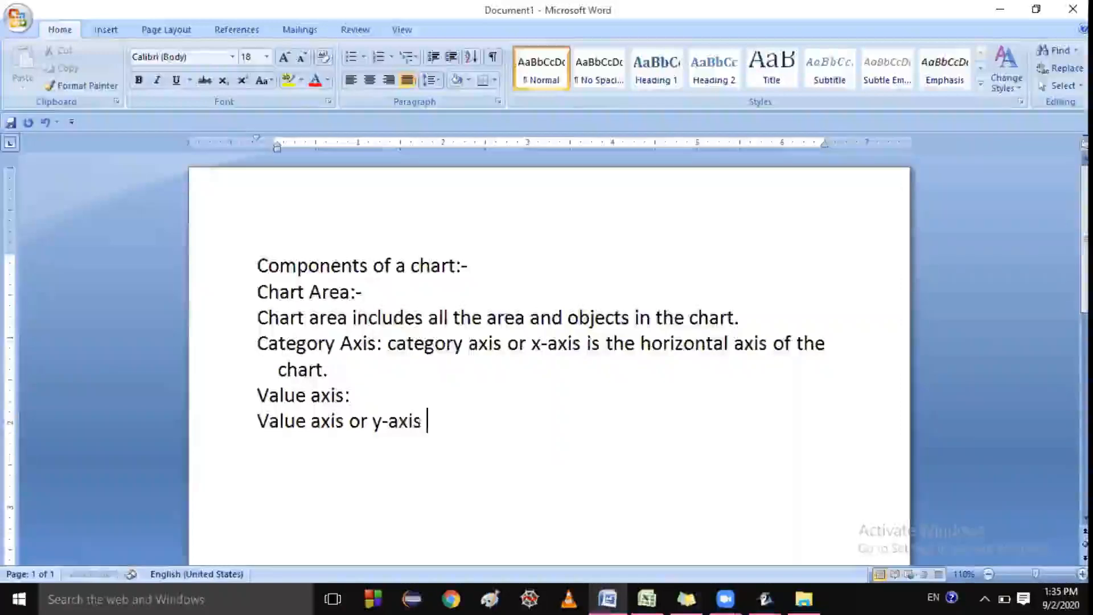
Continue the value axis definition with "is the vertical axis used to plot the value.".
{"action": "type", "text": "is the verti"}
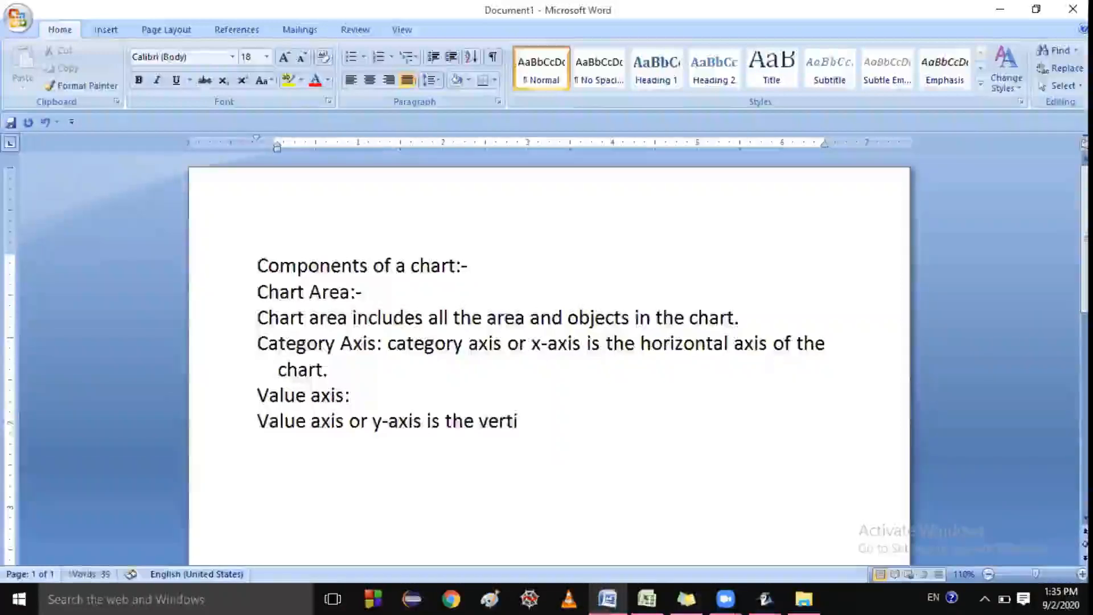
{"action": "type", "text": "va"}
{"action": "key", "text": "BackSpace"}
{"action": "type", "text": "c"}
{"action": "key", "text": "BackSpace"}
{"action": "key", "text": "BackSpace"}
{"action": "type", "text": "cal"}
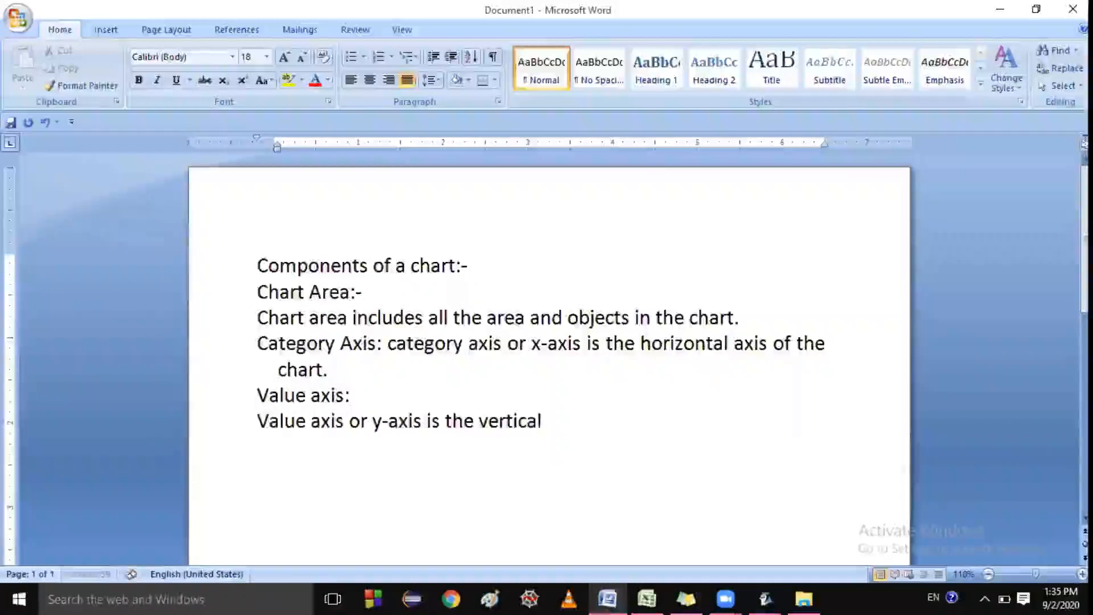
{"action": "type", "text": " ax"}
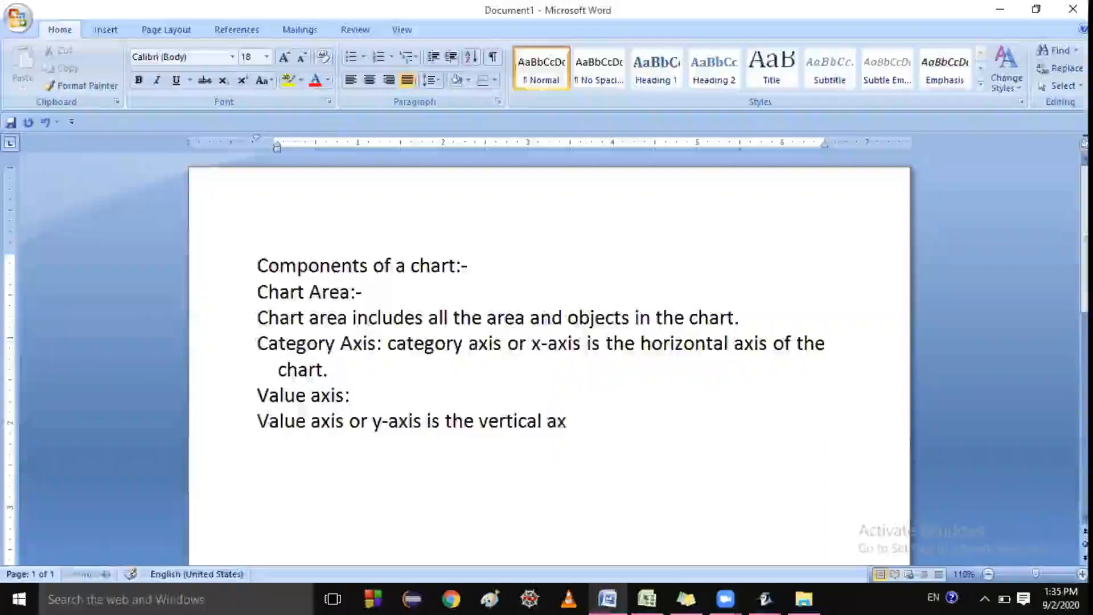
{"action": "type", "text": "is"}
{"action": "type", "text": " used to p"}
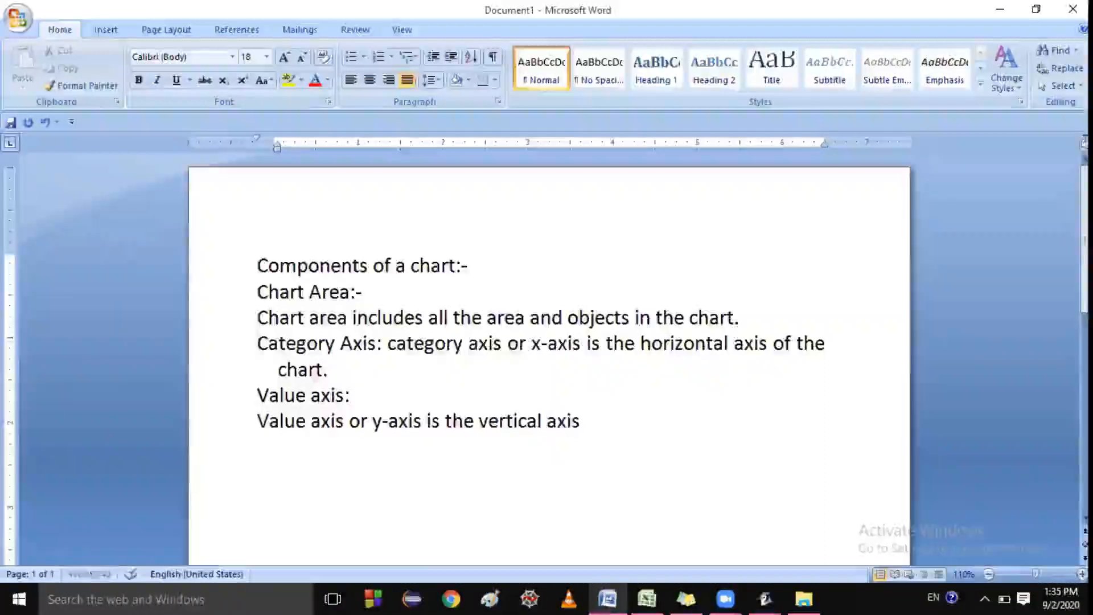
{"action": "type", "text": "lo"}
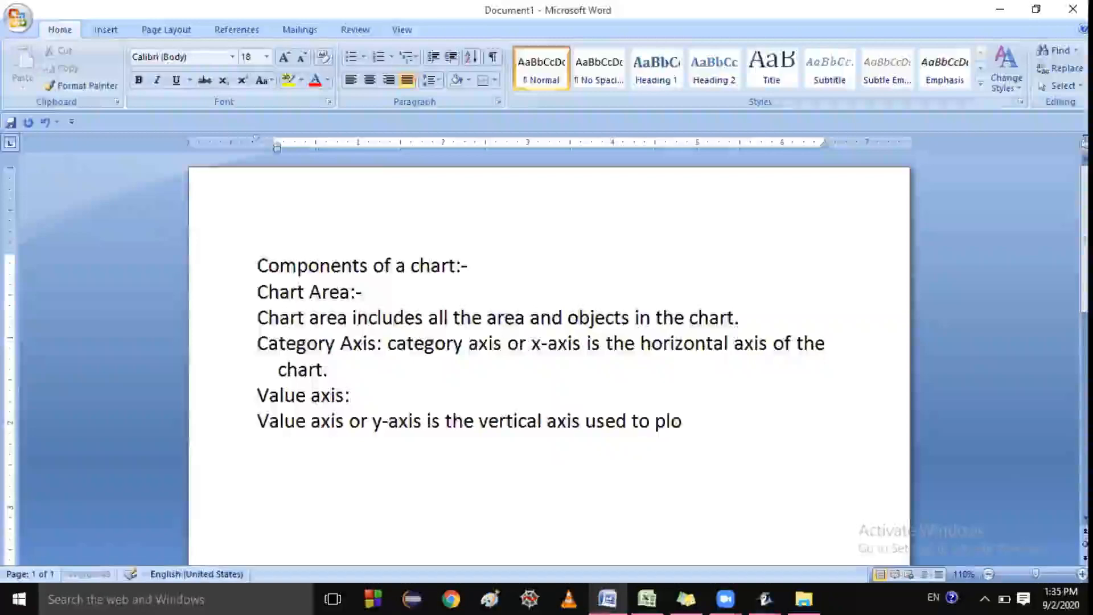
{"action": "type", "text": "t the value."}
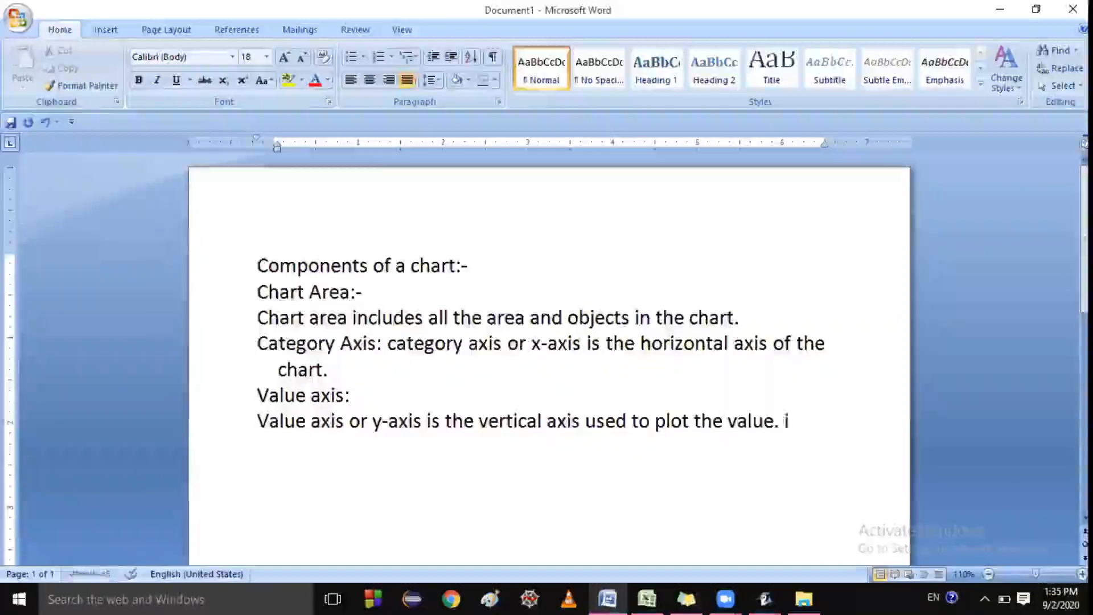
Add the sentence "It is located at the left side." to the value axis definition.
{"action": "type", "text": " It is lo"}
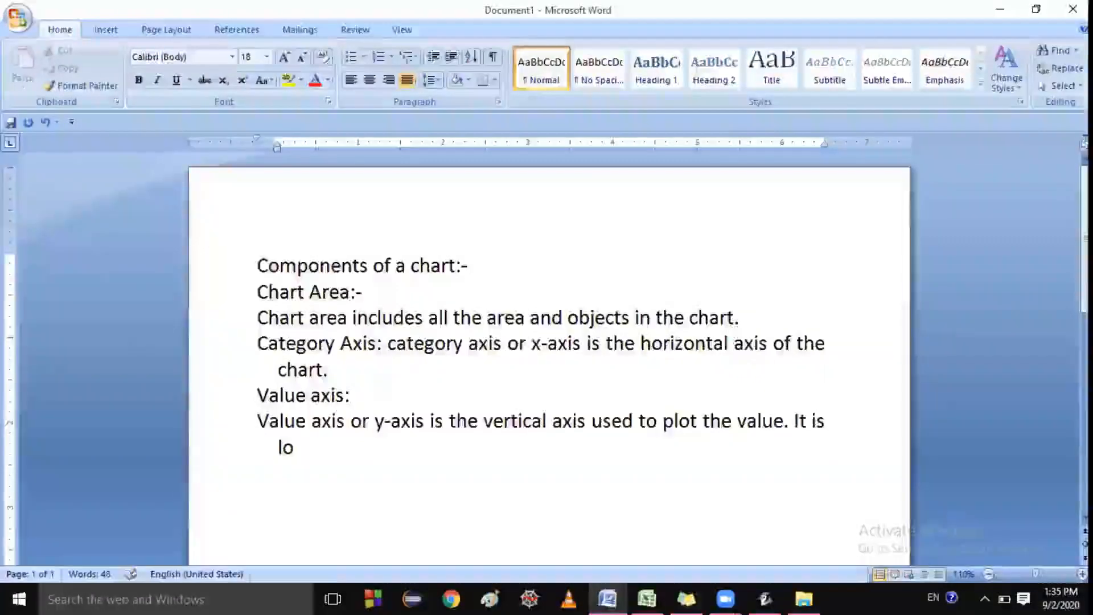
{"action": "type", "text": "cated "}
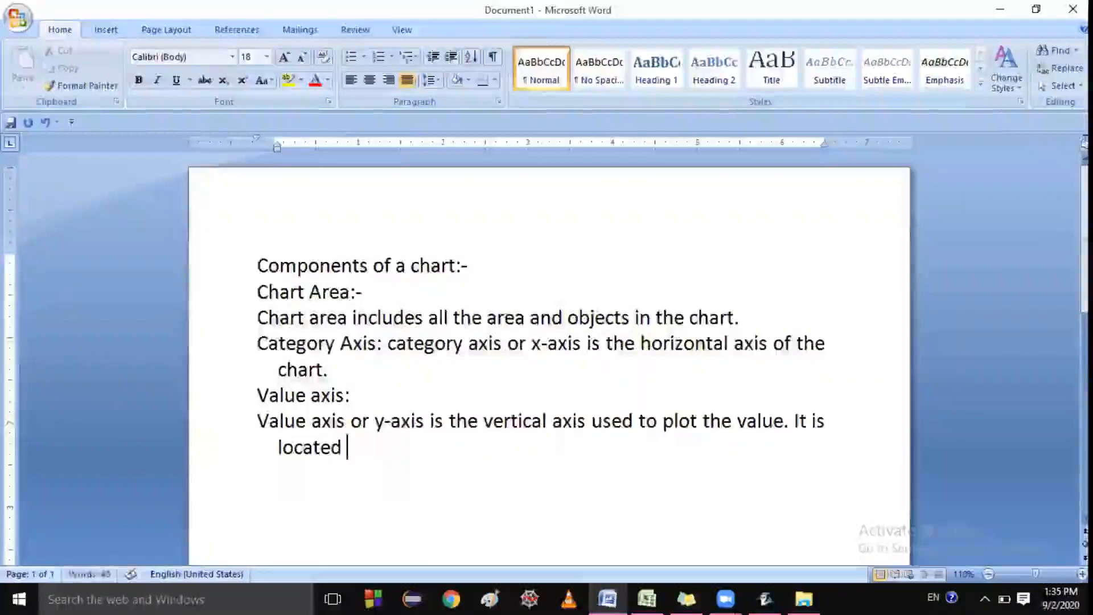
{"action": "type", "text": "at the l"}
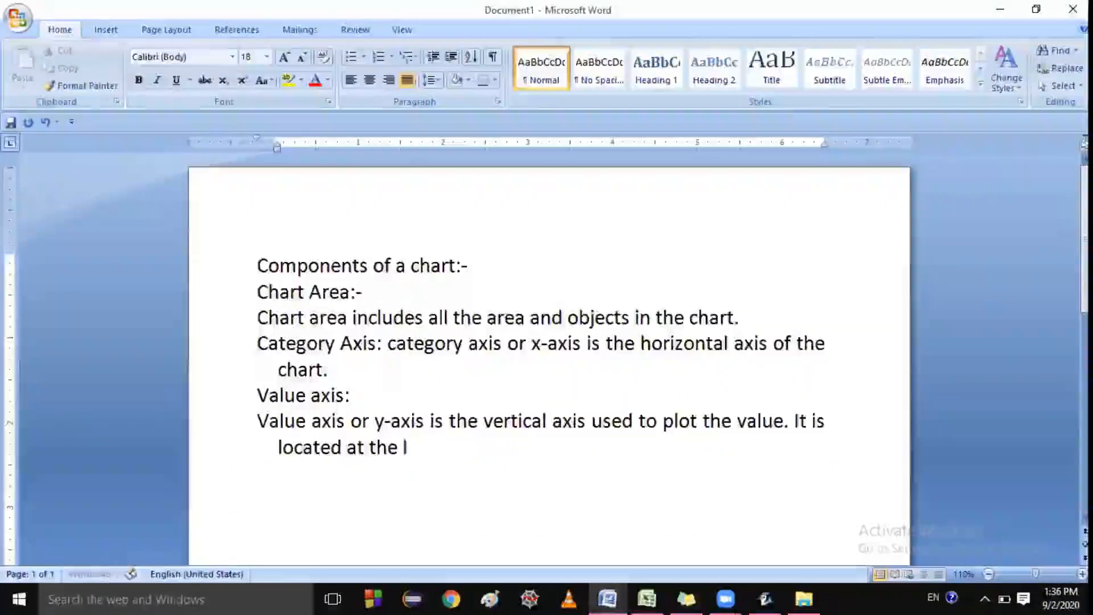
{"action": "type", "text": "eft si"}
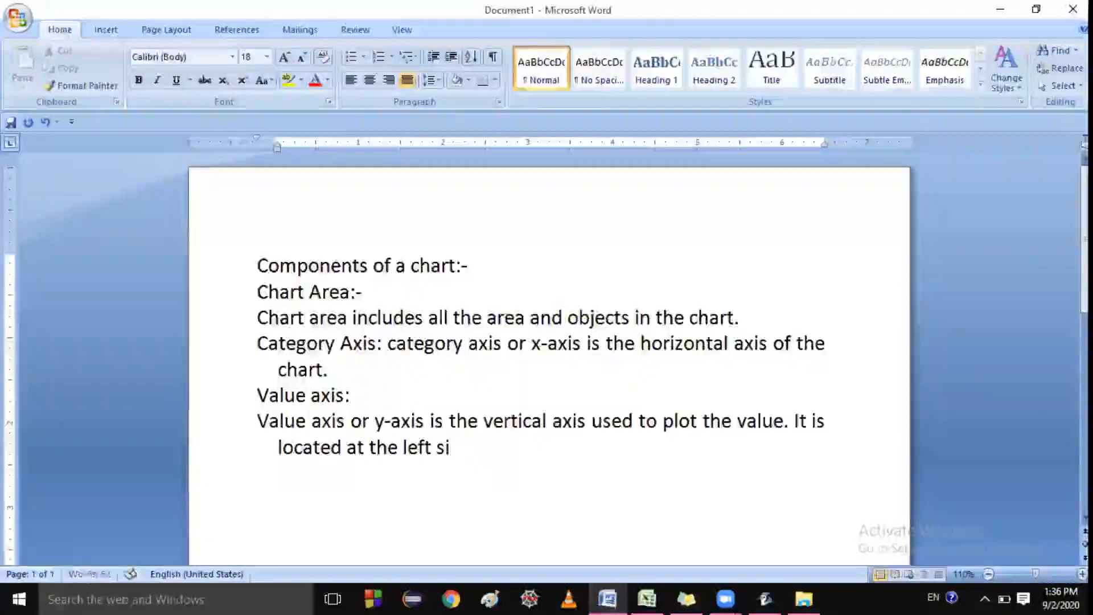
{"action": "type", "text": "de."}
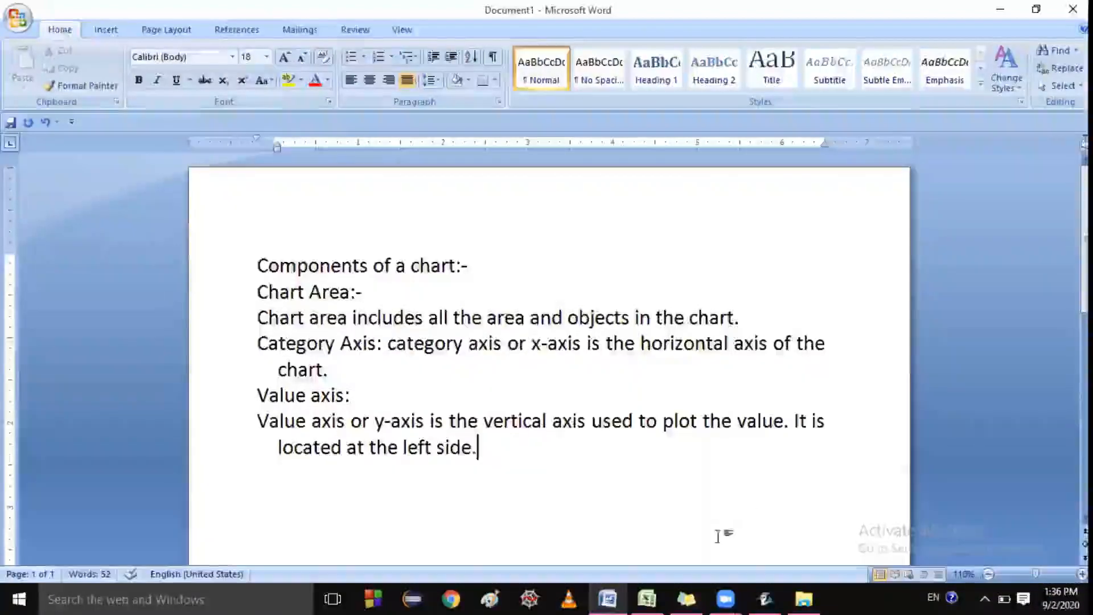
Switch to the Excel workbook and replace the years in B2:B4 with the subjects Hindi, English and maths.
{"action": "left_click", "coordinate": [647, 599]}
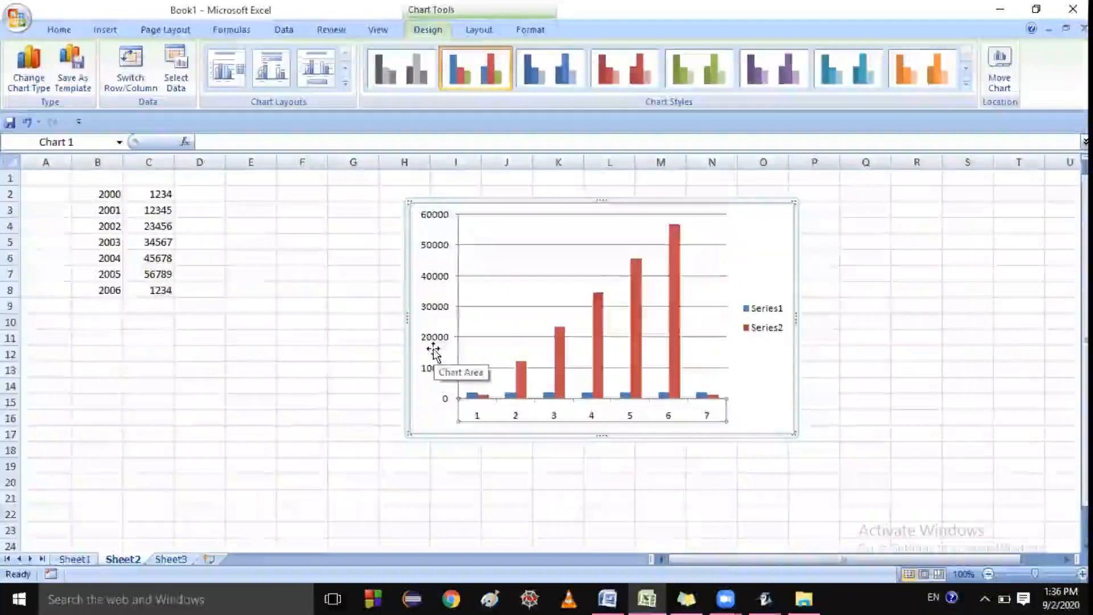
{"action": "left_click", "coordinate": [97, 192]}
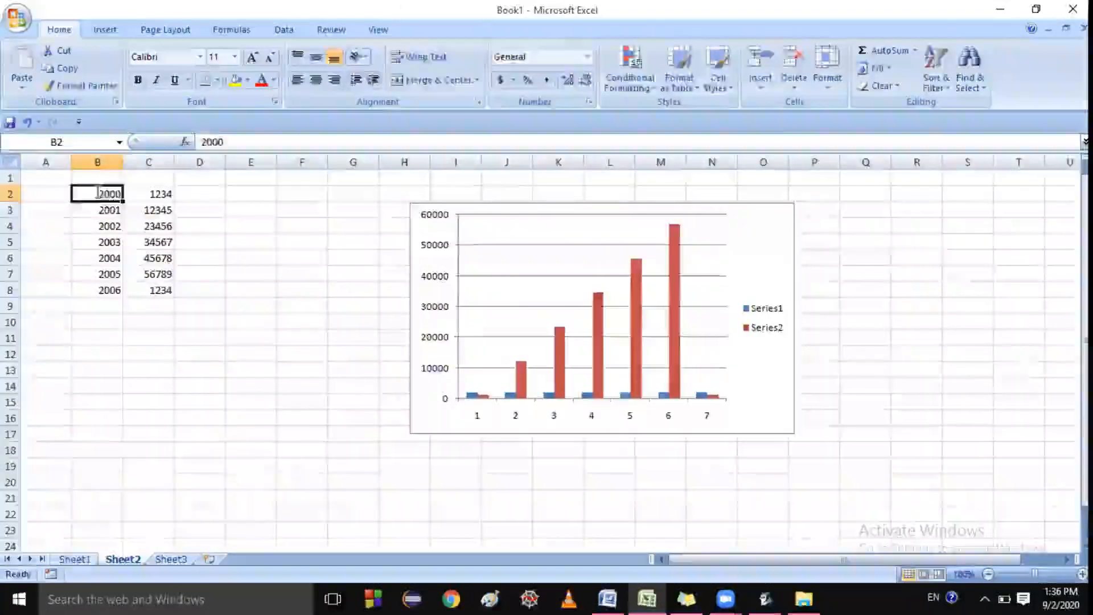
{"action": "type", "text": "Hin"}
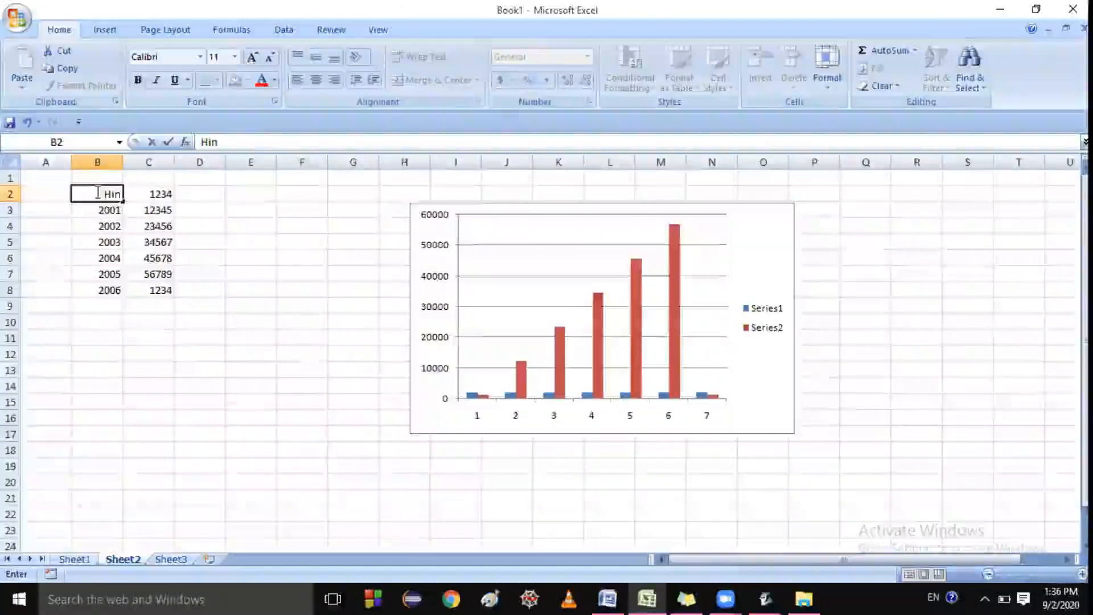
{"action": "type", "text": "di"}
{"action": "key", "text": "Return"}
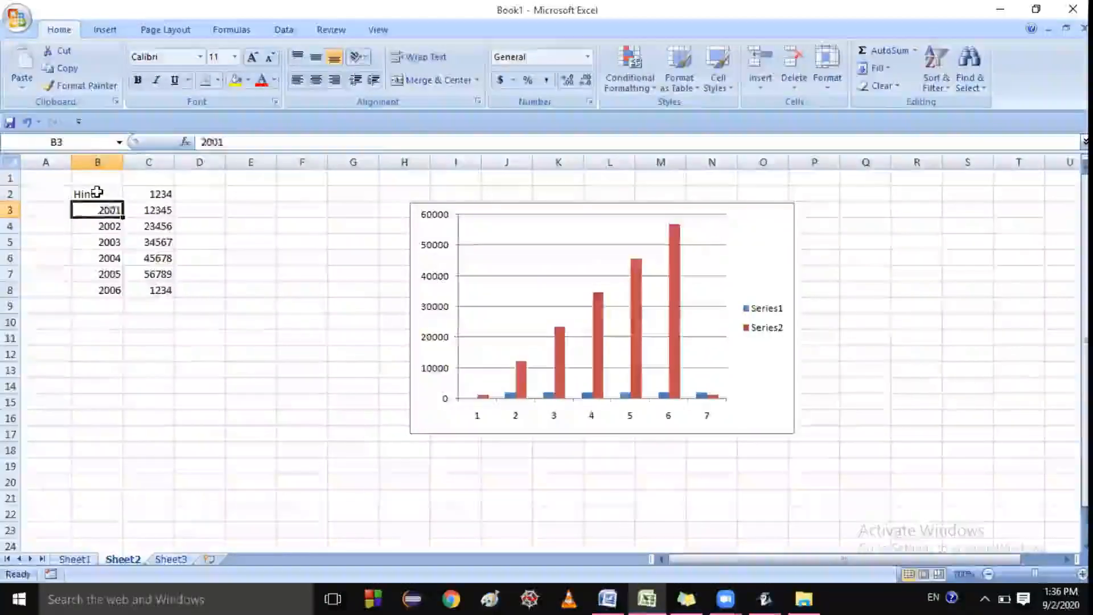
{"action": "type", "text": "English"}
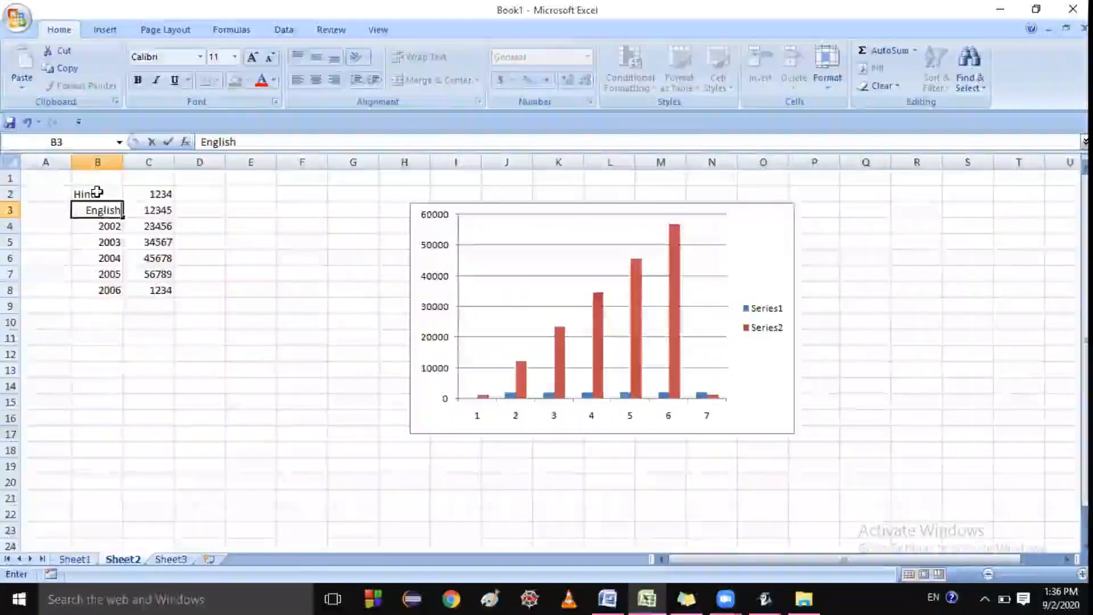
{"action": "key", "text": "Return"}
{"action": "type", "text": "maths"}
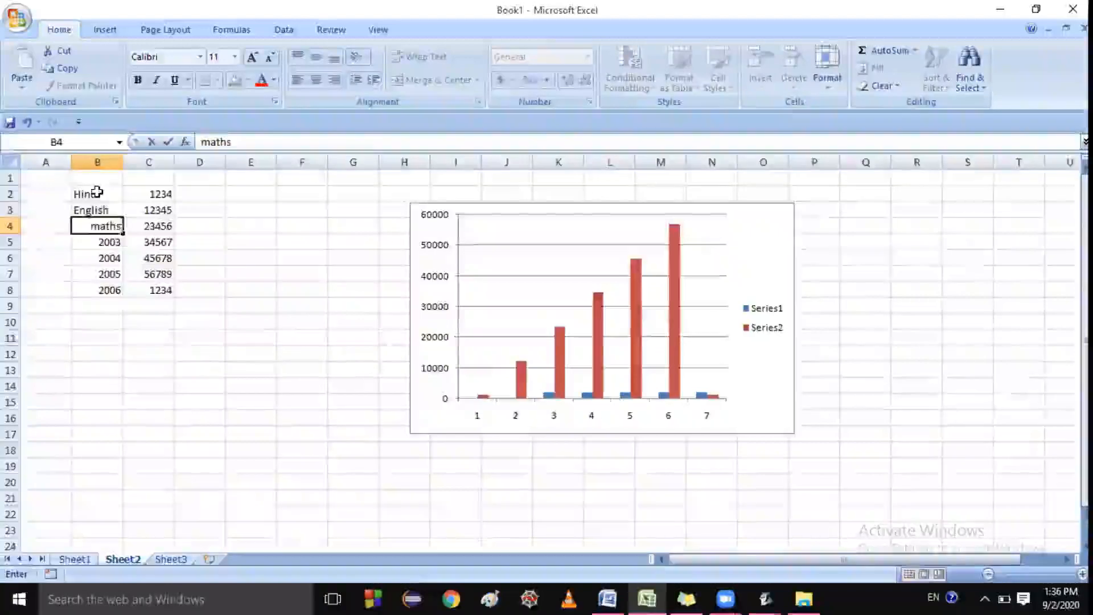
{"action": "key", "text": "Return"}
Replace the year in cell B5 with the subject science.
{"action": "type", "text": "sci"}
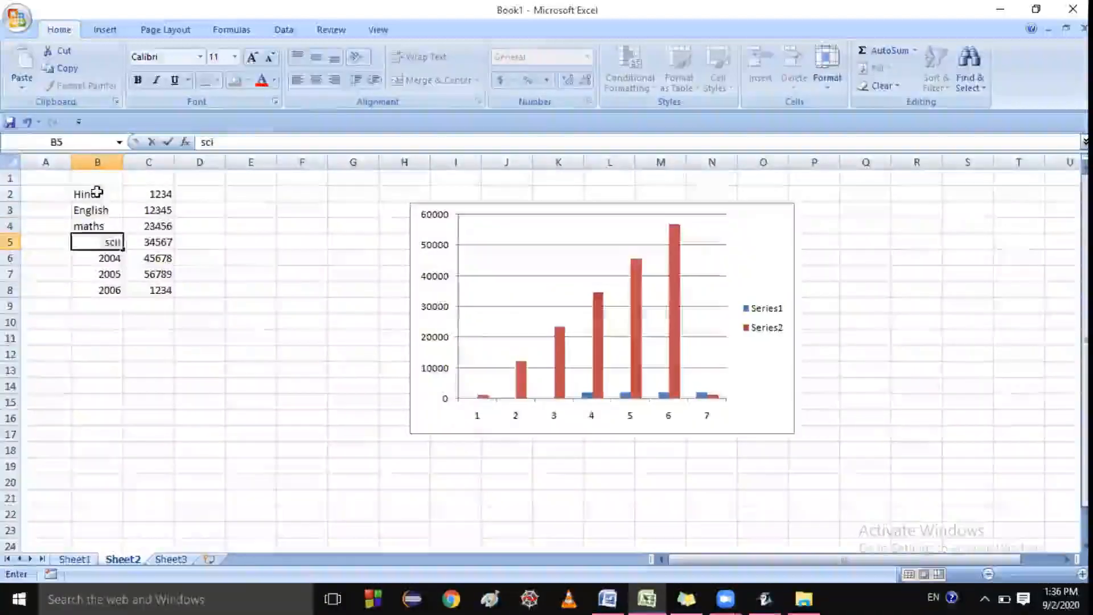
{"action": "type", "text": "deence"}
{"action": "key", "text": "BackSpace"}
{"action": "key", "text": "BackSpace"}
{"action": "key", "text": "BackSpace"}
{"action": "key", "text": "BackSpace"}
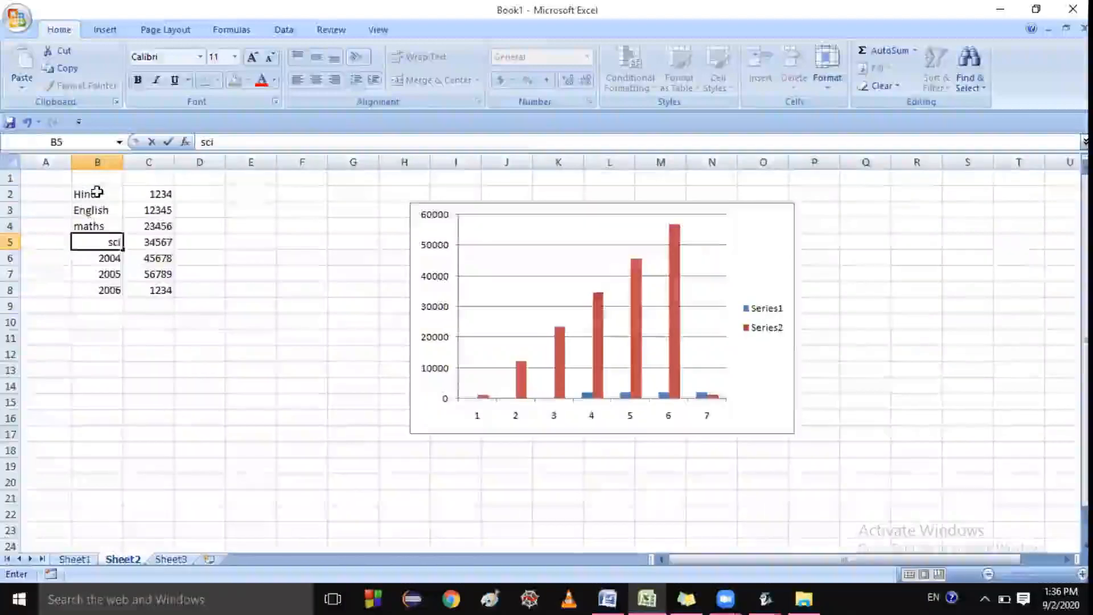
{"action": "type", "text": "ence"}
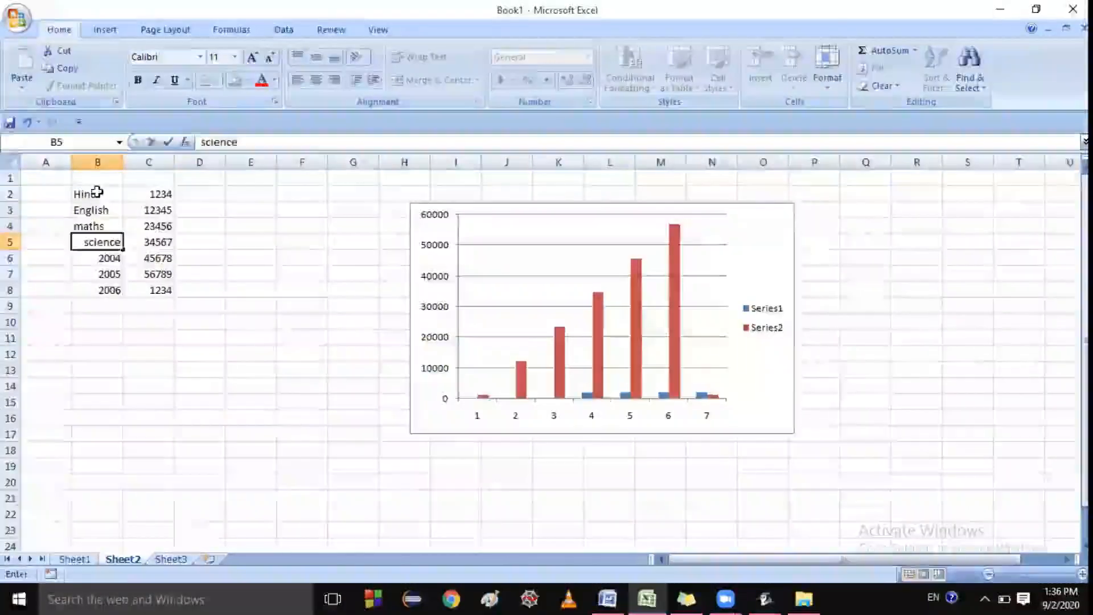
{"action": "key", "text": "Return"}
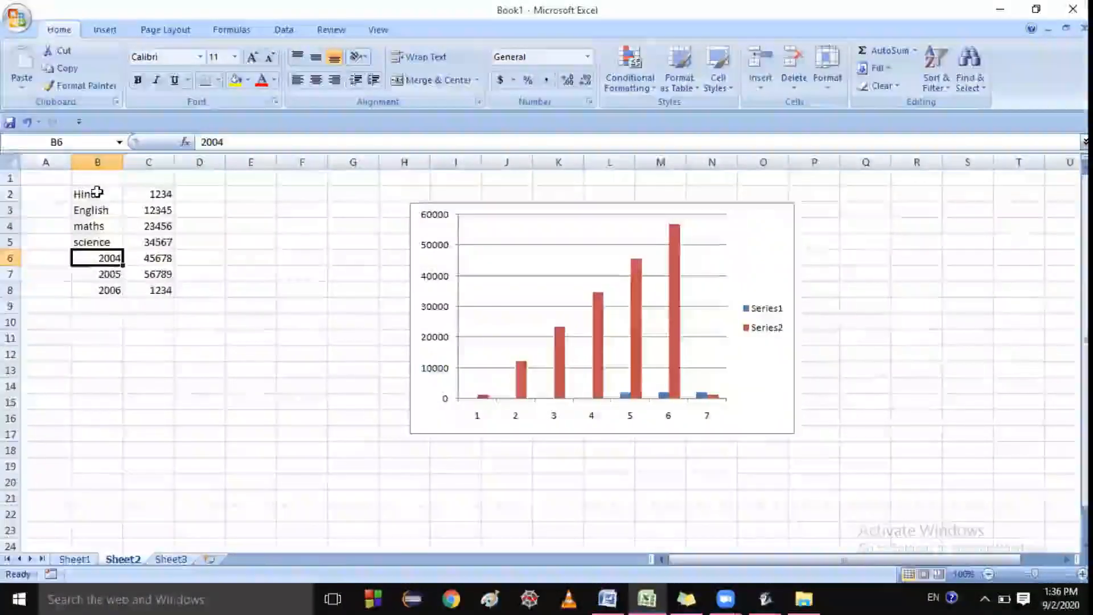
Replace the remaining years in B6:B8 with the subjects social, art and computer.
{"action": "type", "text": "social"}
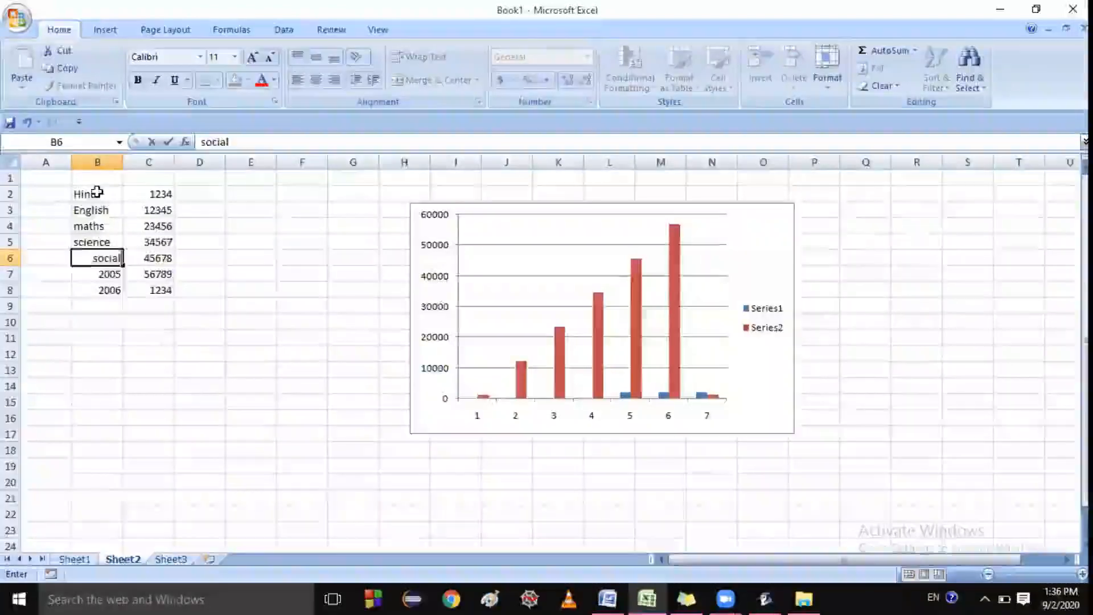
{"action": "key", "text": "Return"}
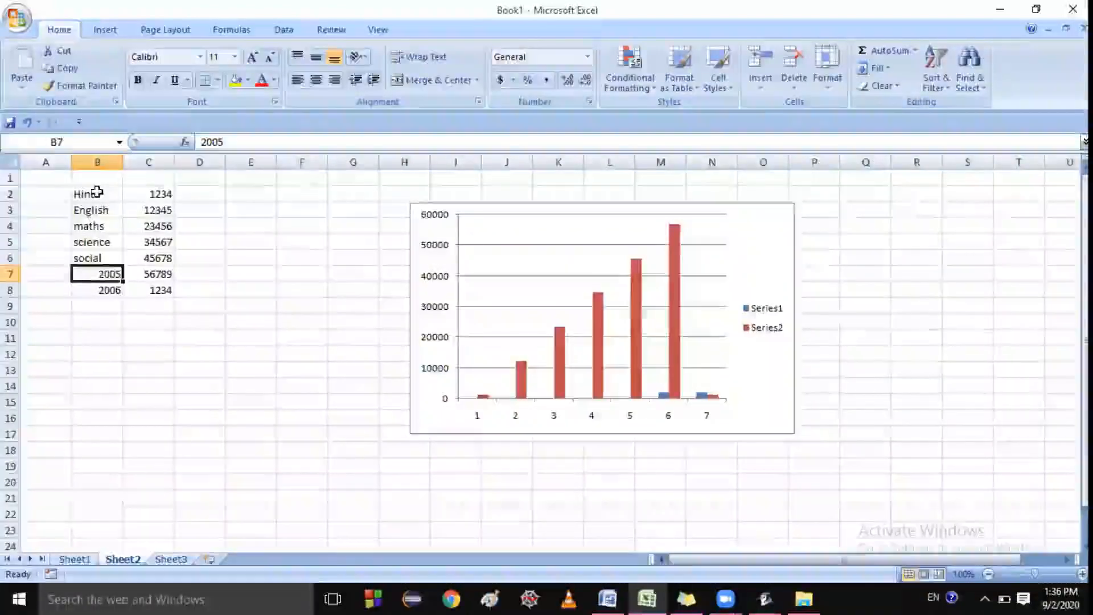
{"action": "type", "text": "art"}
{"action": "key", "text": "Left"}
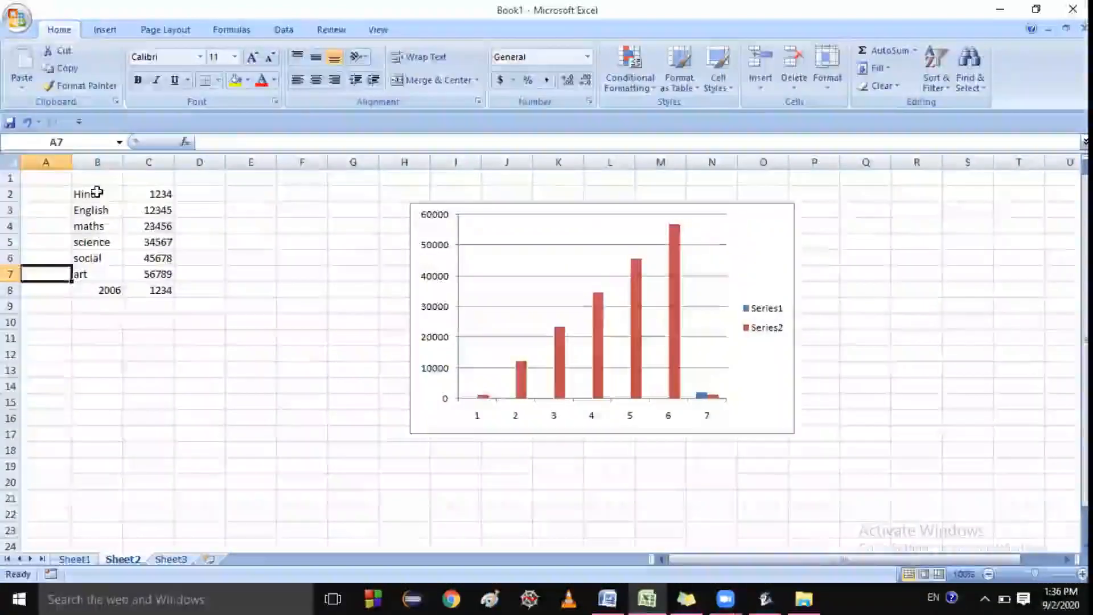
{"action": "key", "text": "Down"}
{"action": "key", "text": "Right"}
{"action": "type", "text": "computer"}
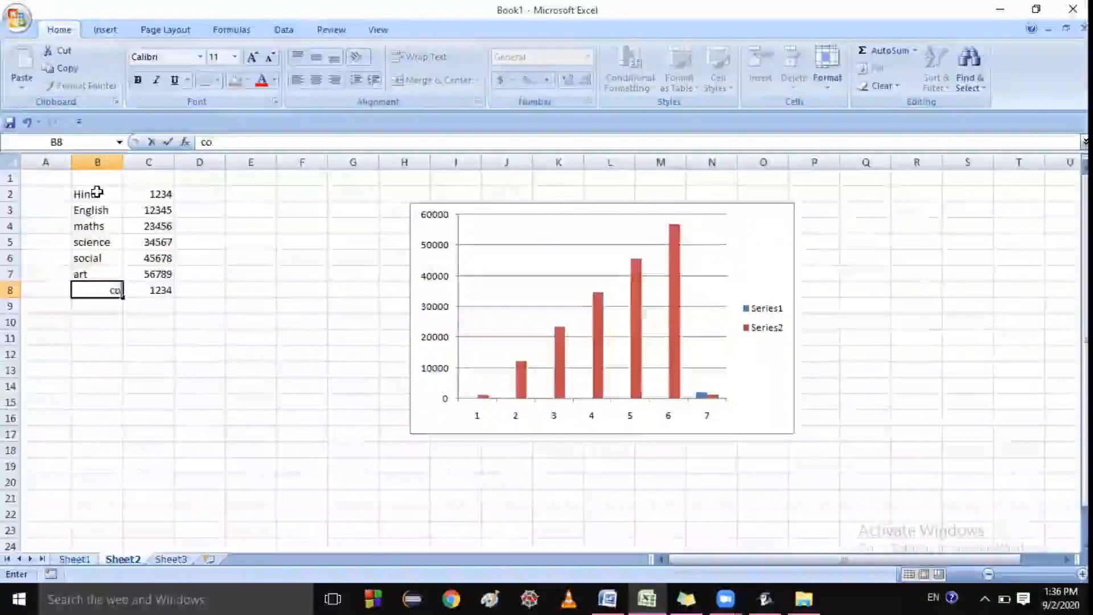
{"action": "left_click", "coordinate": [235, 320]}
Insert a 2-D clustered column chart from the data in B2:C8 and move it up over the earlier chart.
{"action": "left_click_drag", "start_coordinate": [95, 192], "coordinate": [94, 226]}
{"action": "key", "text": "shift+Down"}
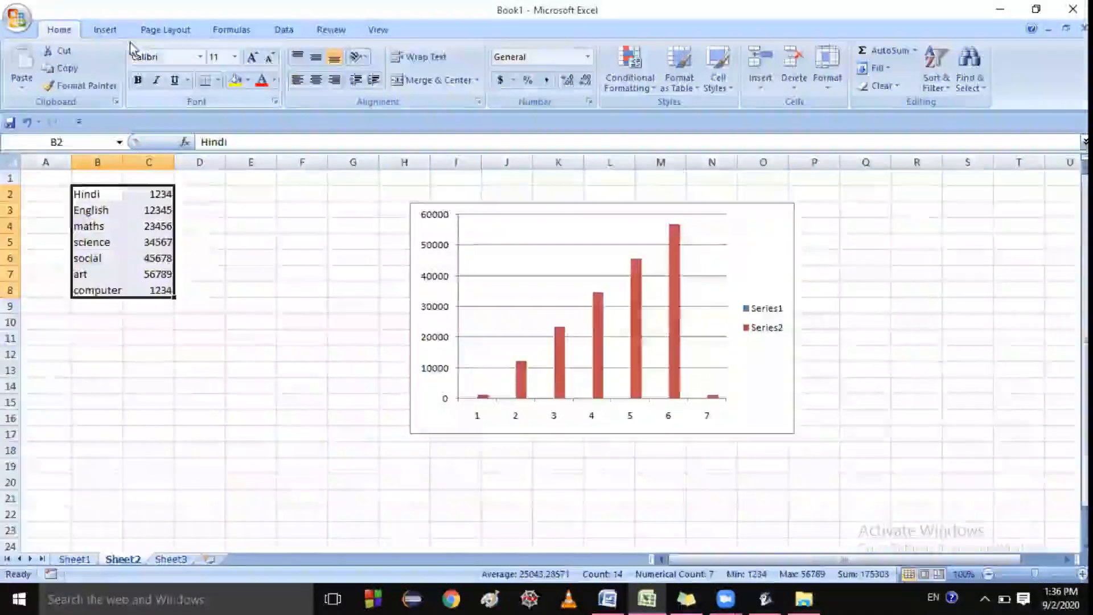
{"action": "left_click", "coordinate": [110, 30]}
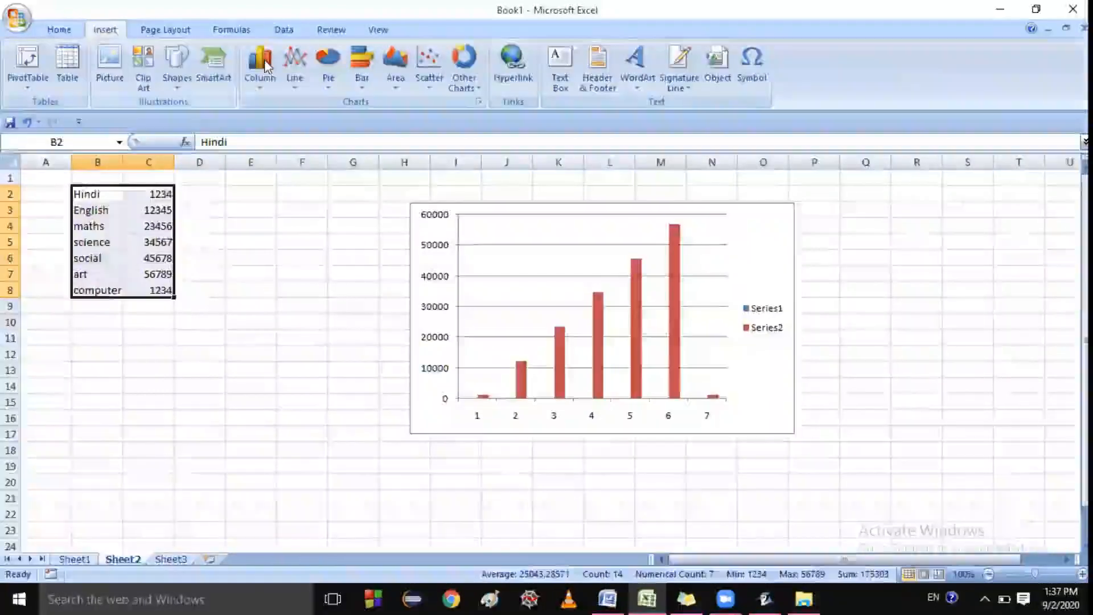
{"action": "left_click", "coordinate": [264, 62]}
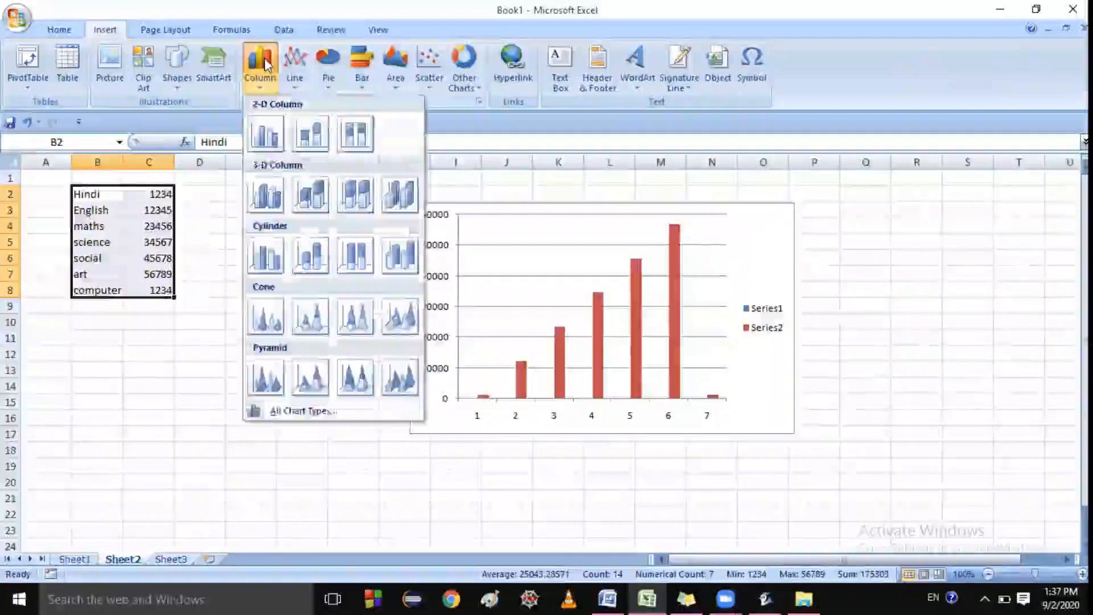
{"action": "left_click", "coordinate": [258, 134]}
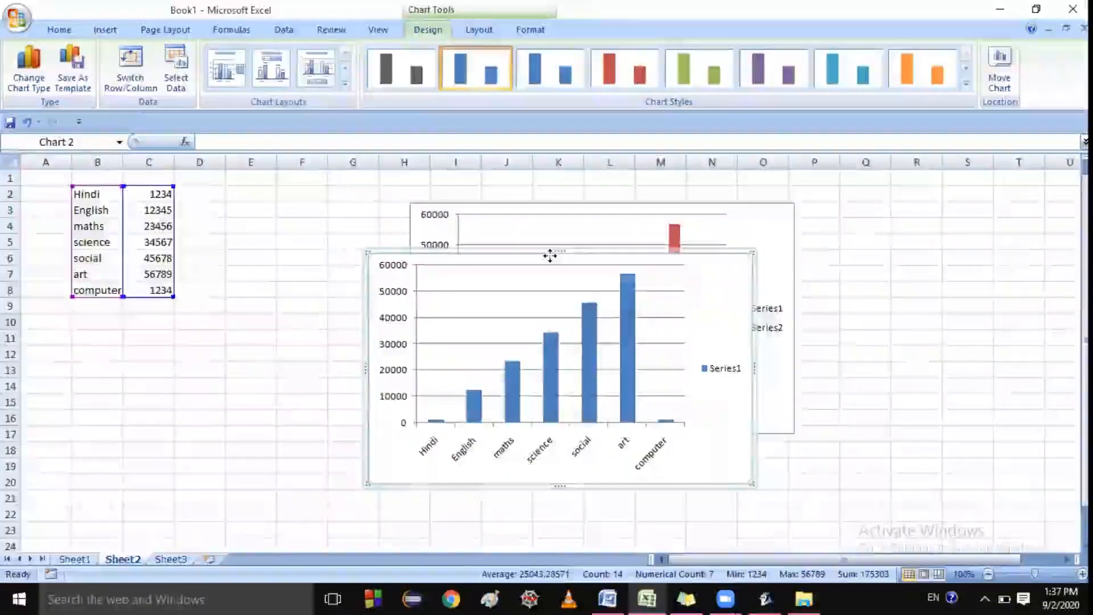
{"action": "left_click_drag", "start_coordinate": [548, 254], "coordinate": [587, 178]}
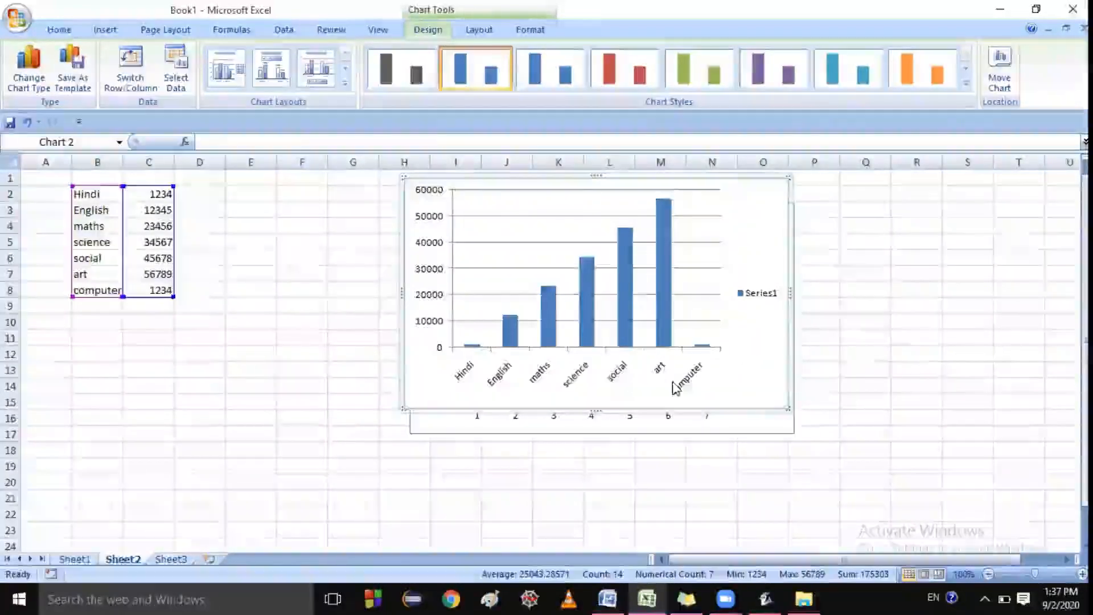
Examine the new chart's category axis with the subject labels and the value of the maths column.
{"action": "left_click", "coordinate": [699, 388]}
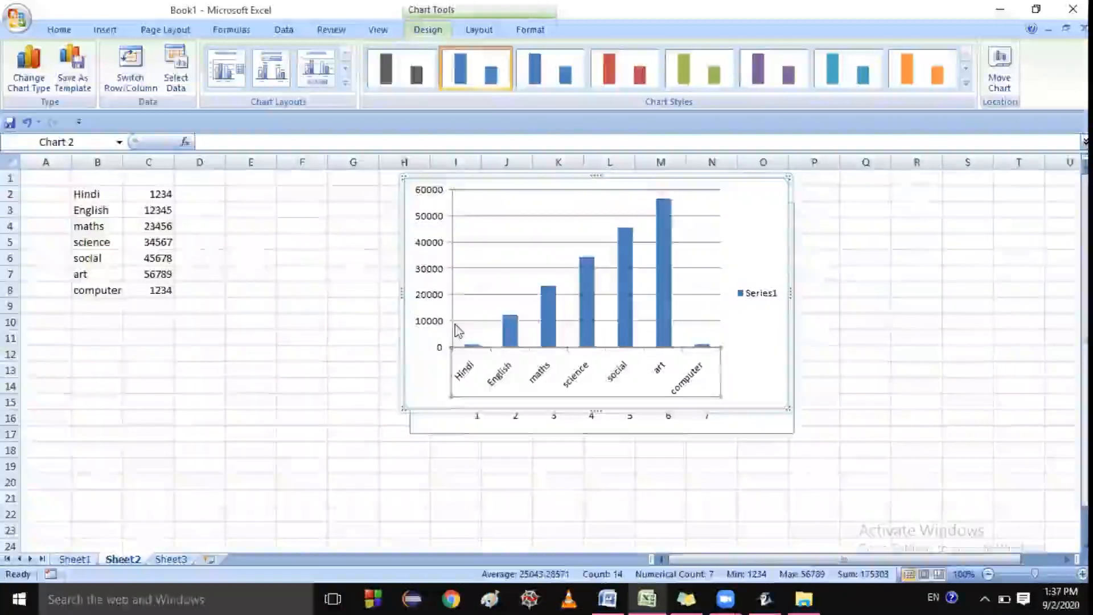
{"action": "mouse_move", "coordinate": [511, 323]}
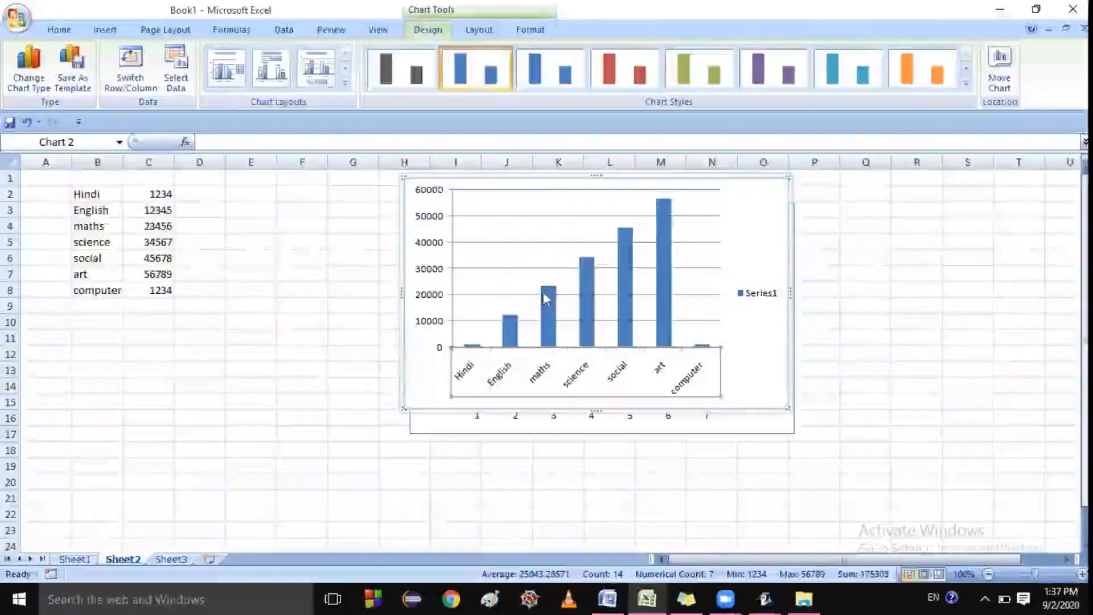
{"action": "mouse_move", "coordinate": [552, 294]}
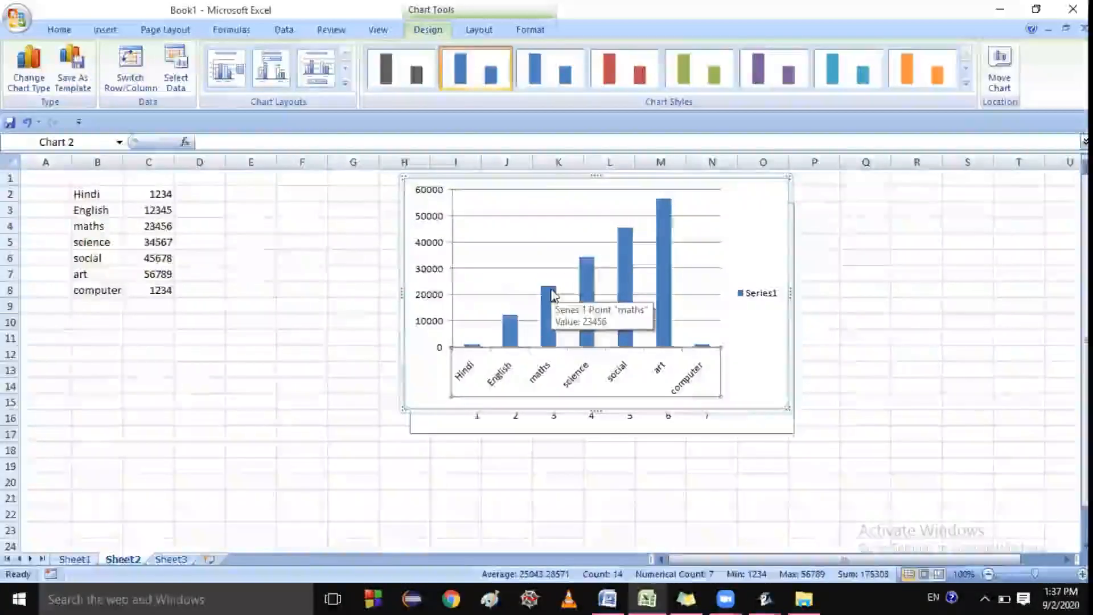
{"action": "left_click", "coordinate": [594, 383]}
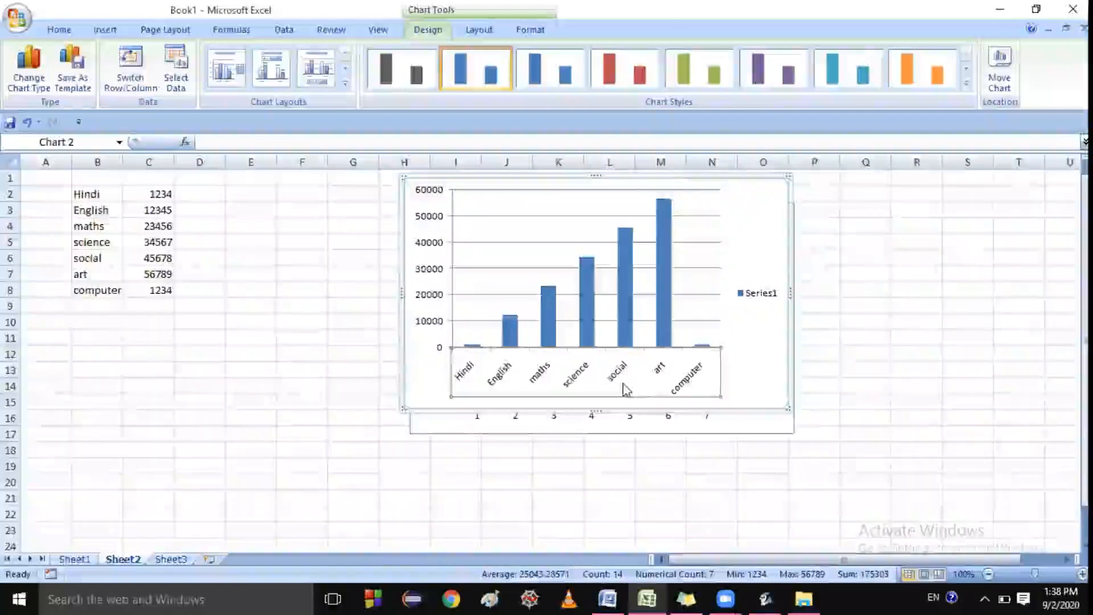
{"action": "left_click", "coordinate": [593, 406]}
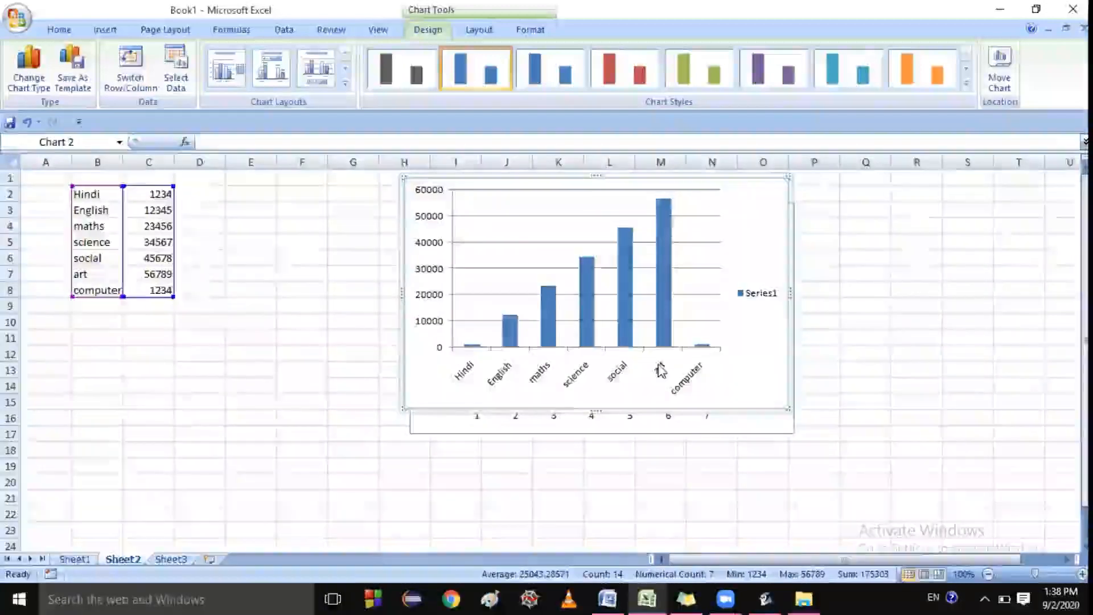
{"action": "left_click", "coordinate": [660, 371]}
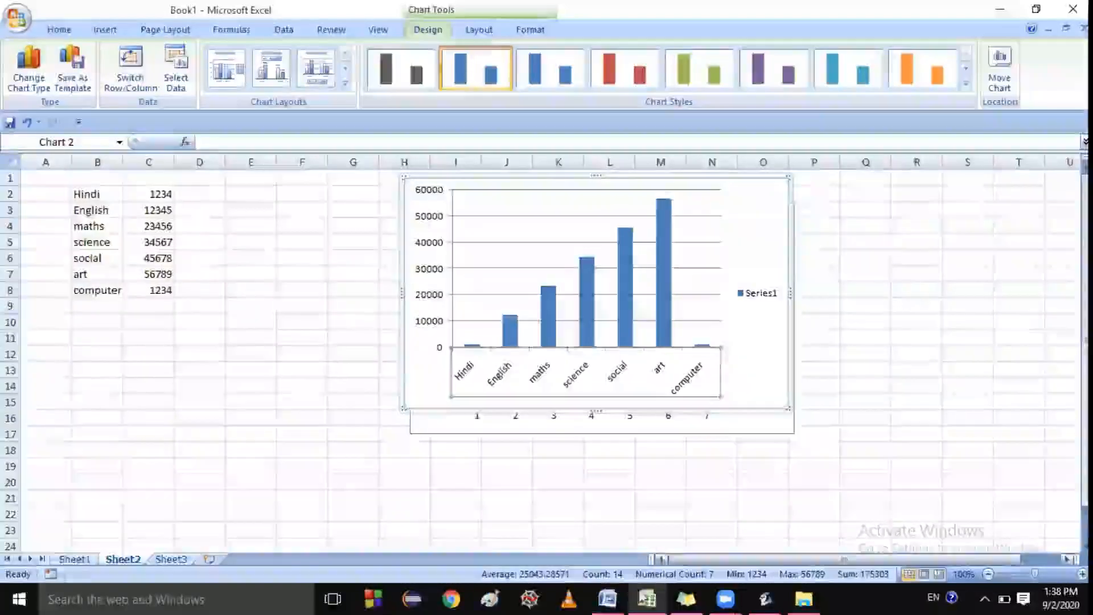
Switch back to the Word document and add the heading "Data series:" on a new line below the value axis definition.
{"action": "left_click", "coordinate": [608, 599]}
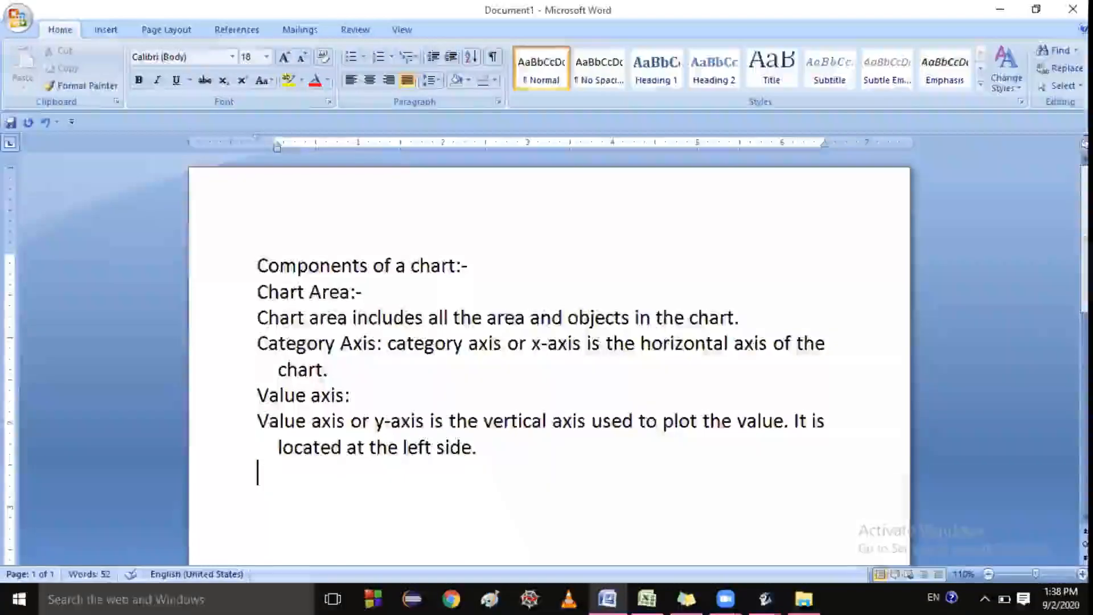
{"action": "type", "text": "s"}
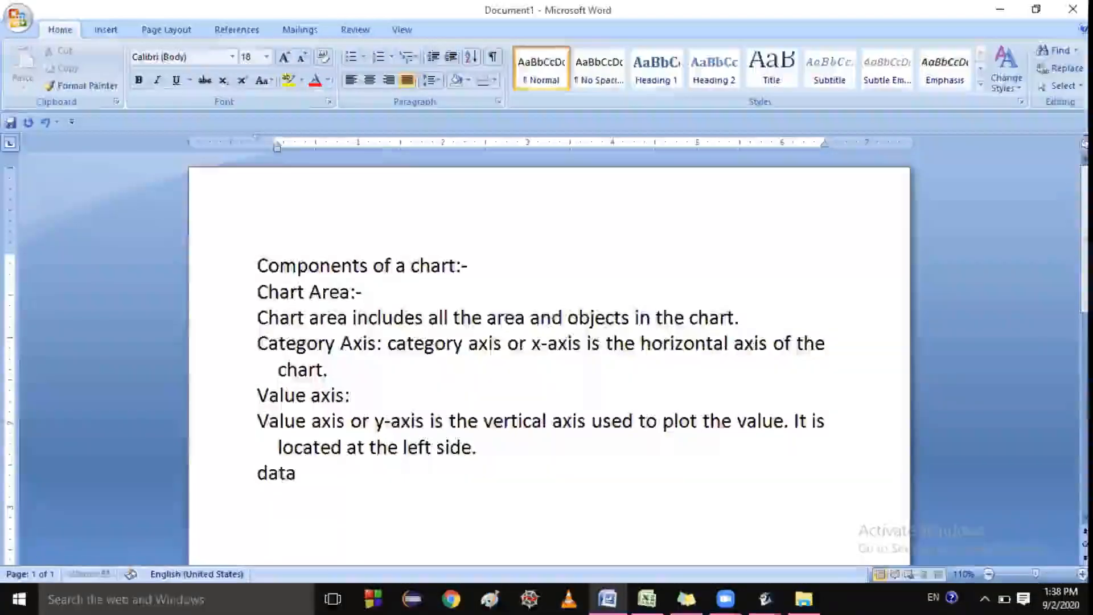
{"action": "type", "text": "ata series"}
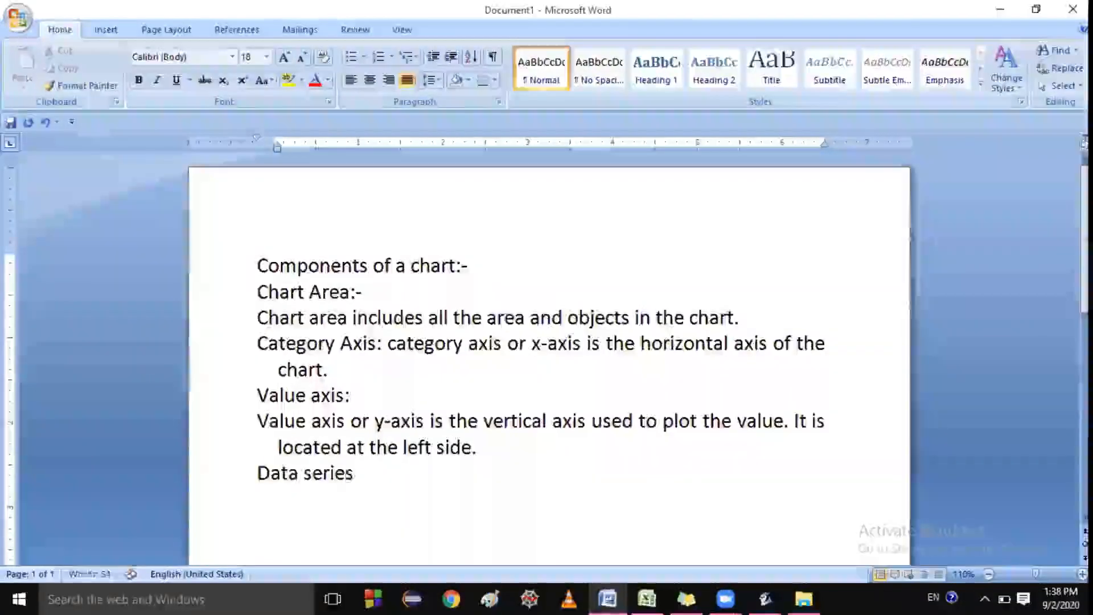
{"action": "type", "text": ": "}
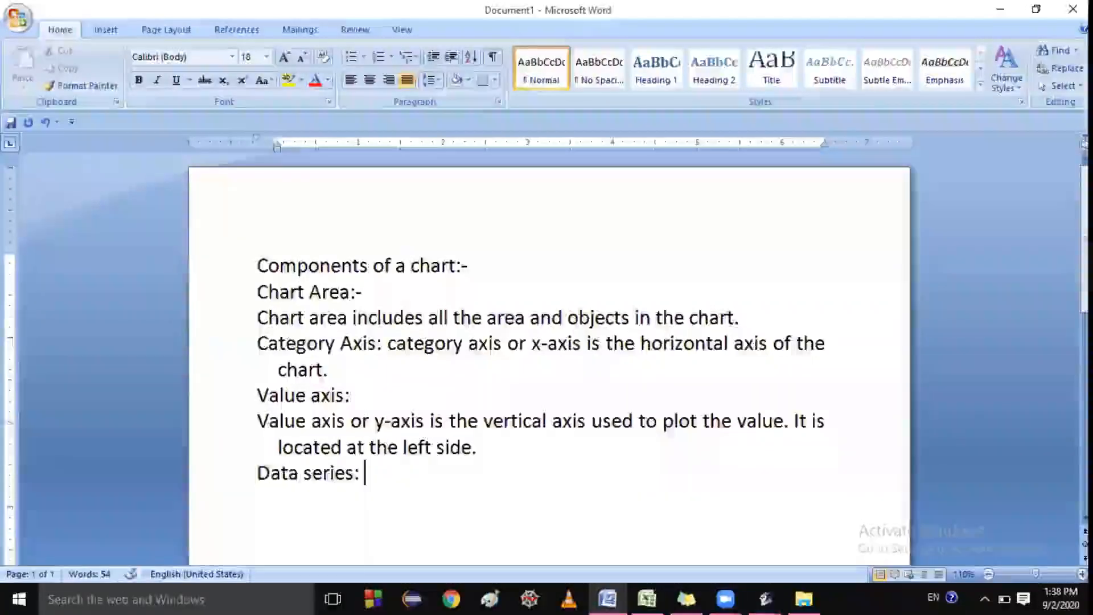
Define data series after its heading as the bars, slices or other elements that show the data values.
{"action": "type", "text": "data se"}
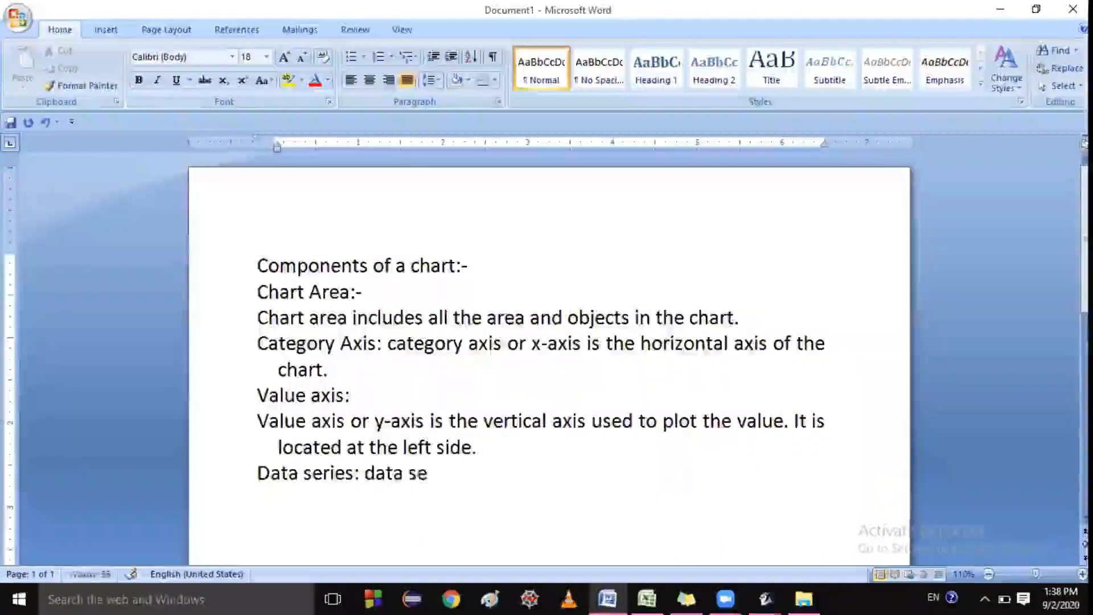
{"action": "type", "text": "ries ar the"}
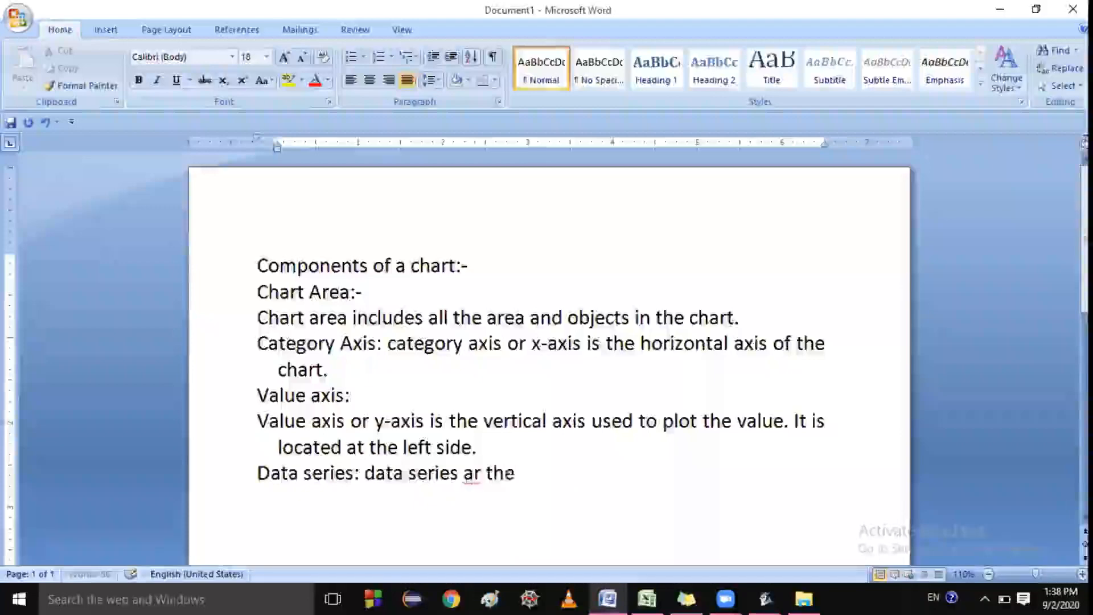
{"action": "type", "text": " bars"}
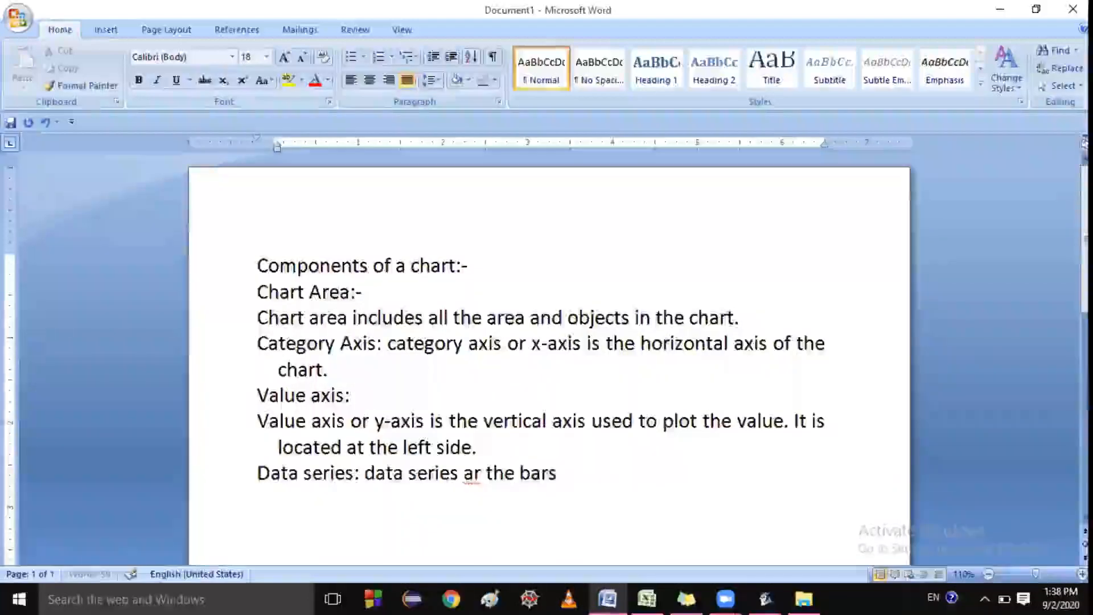
{"action": "type", "text": ", "}
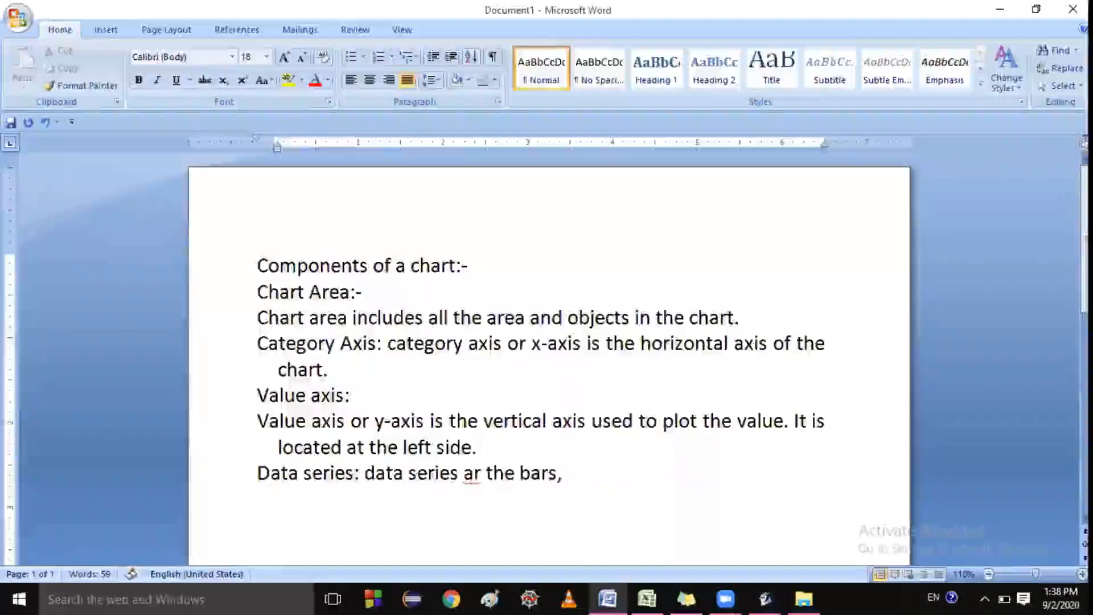
{"action": "type", "text": "slices "}
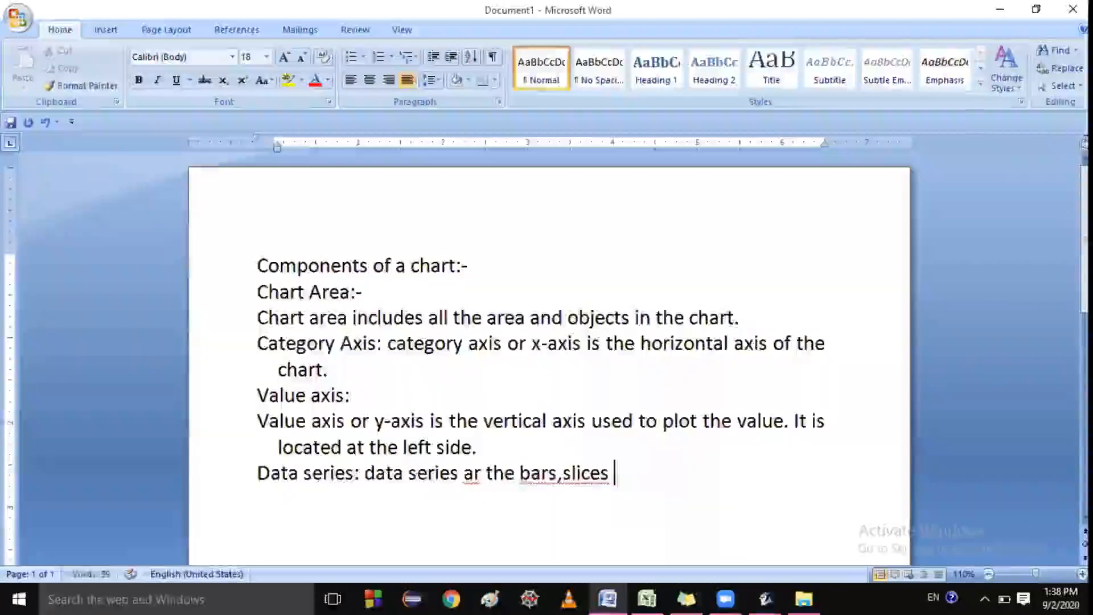
{"action": "type", "text": "or"}
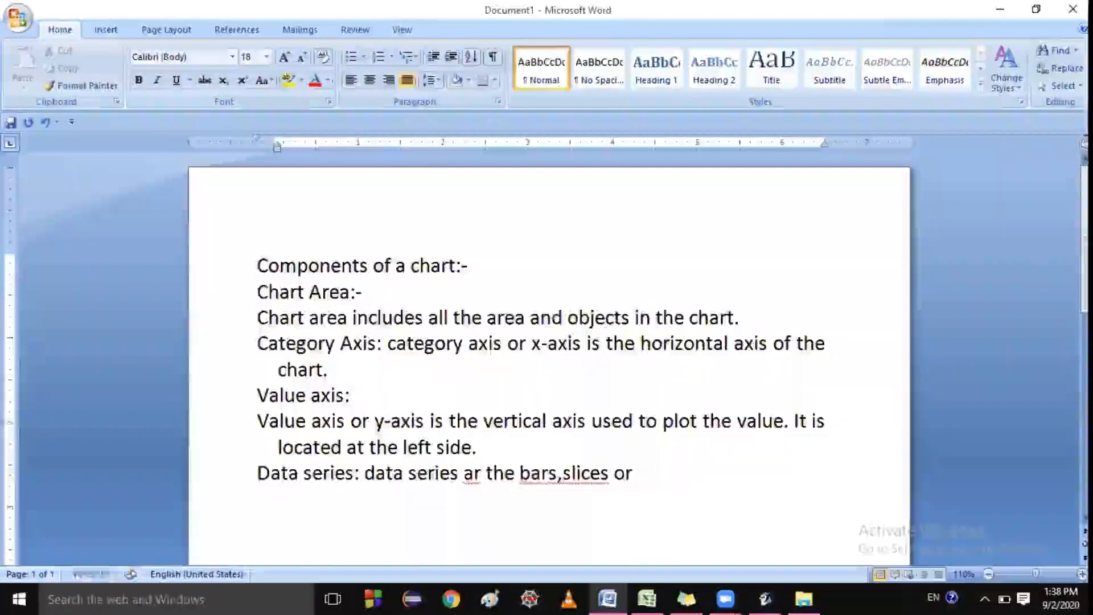
{"action": "type", "text": " tother"}
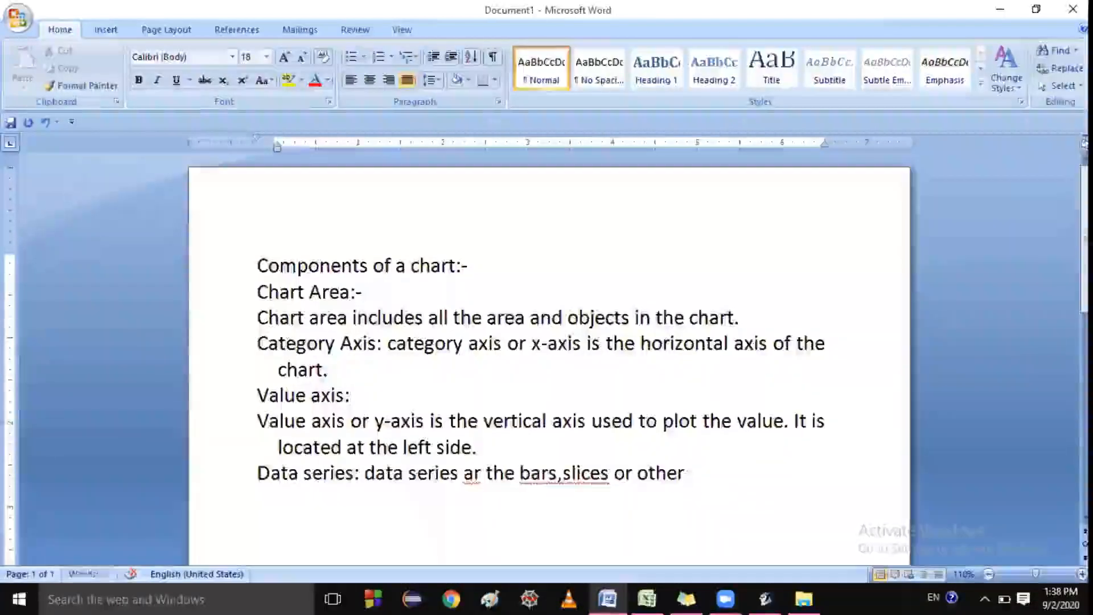
{"action": "type", "text": " elements"}
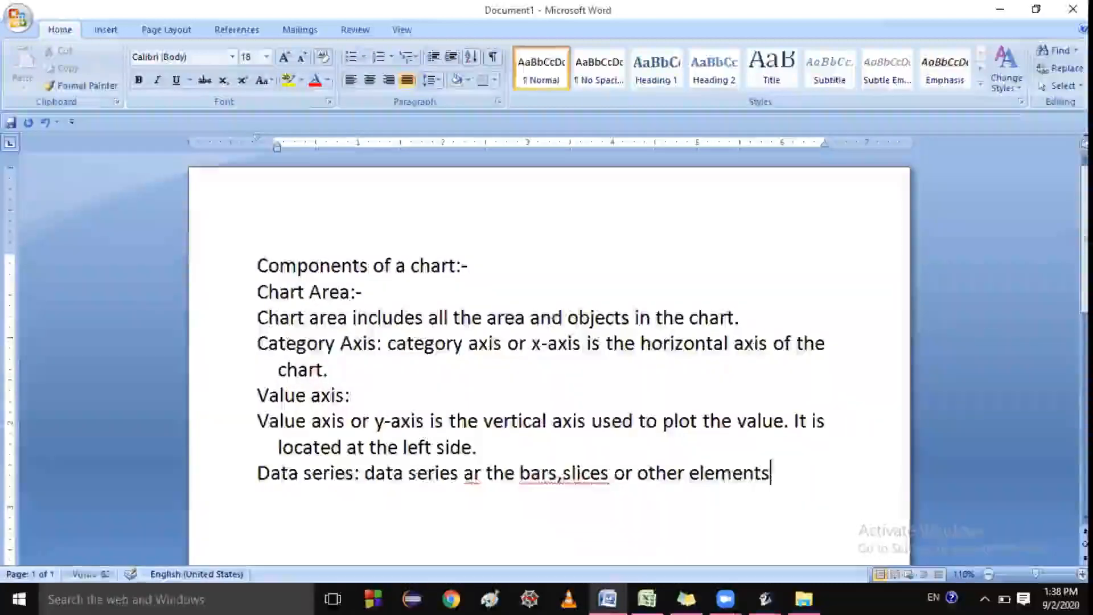
{"action": "type", "text": " thst"}
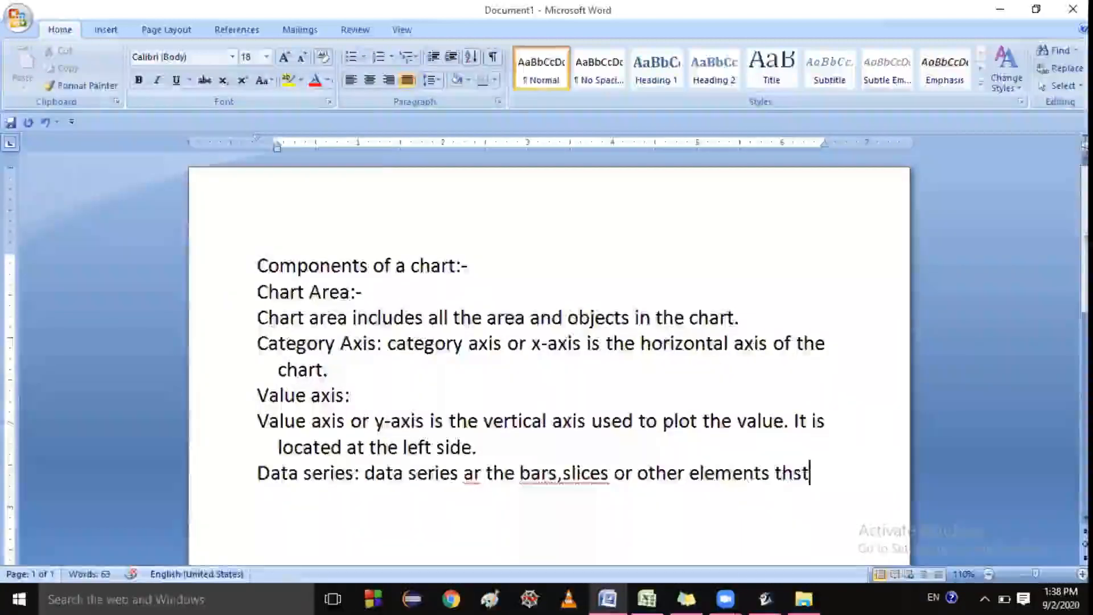
{"action": "key", "text": "BackSpace"}
{"action": "key", "text": "BackSpace"}
{"action": "type", "text": "at show"}
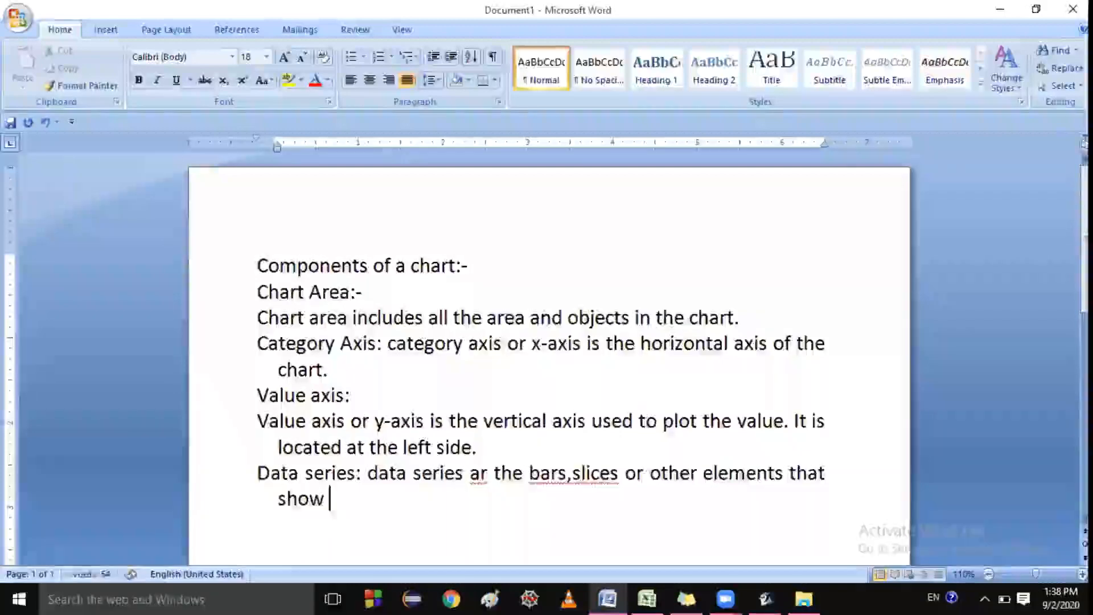
{"action": "type", "text": " tthe data"}
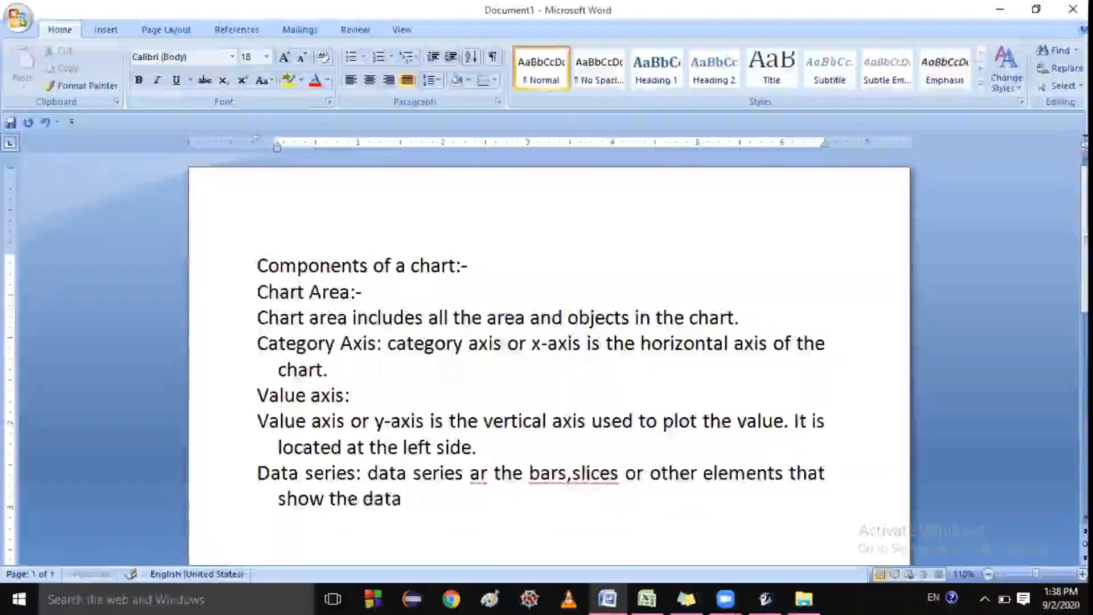
{"action": "type", "text": " values."}
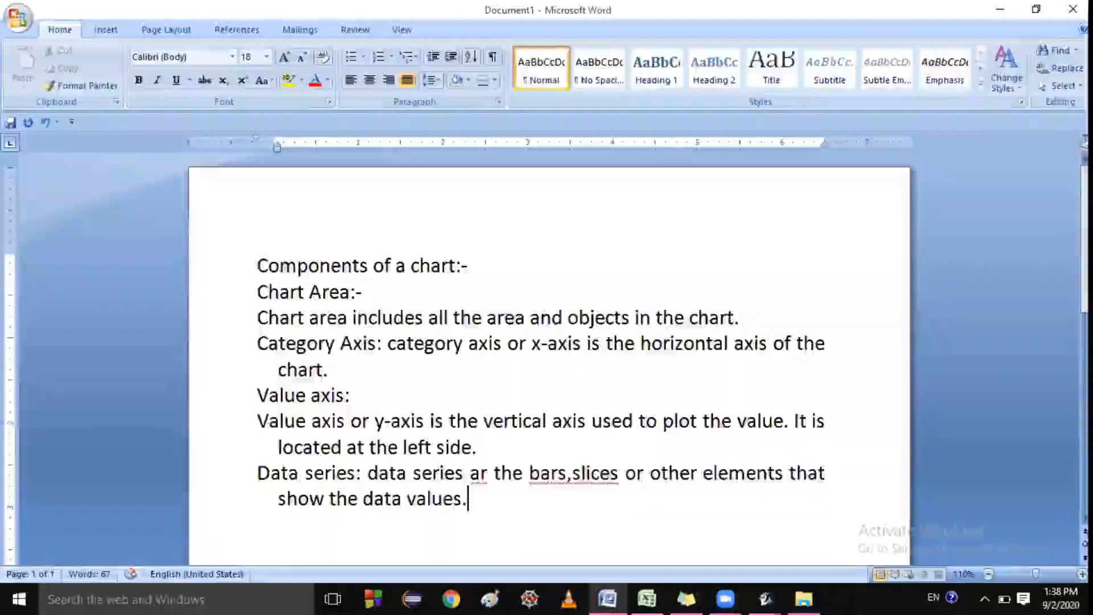
Correct "ar" to "are" and insert a space between "bars," and "slices" in the data series definition.
{"action": "left_click", "coordinate": [487, 473]}
{"action": "type", "text": "e"}
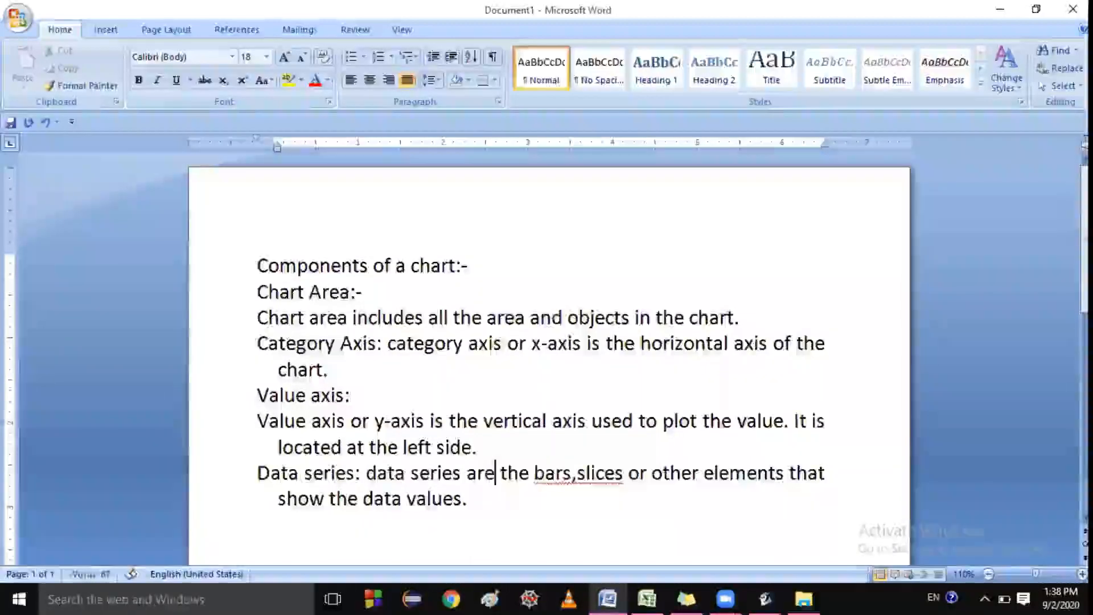
{"action": "left_click", "coordinate": [578, 474]}
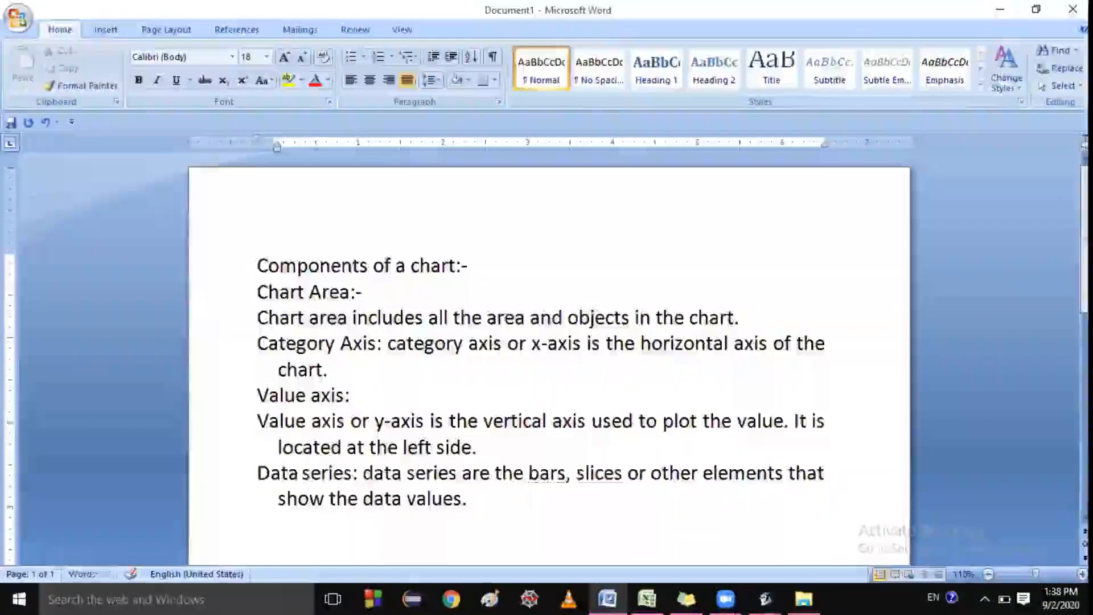
{"action": "left_click", "coordinate": [532, 490]}
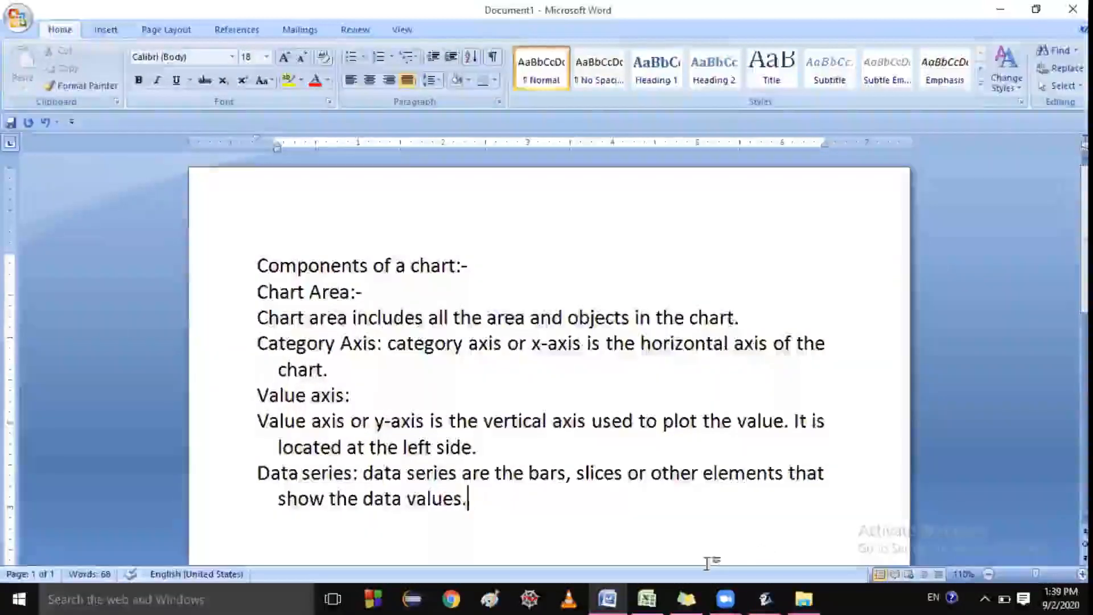
Switch to the Excel workbook and examine the chart's data series through its art, science, maths and English columns.
{"action": "left_click", "coordinate": [664, 598]}
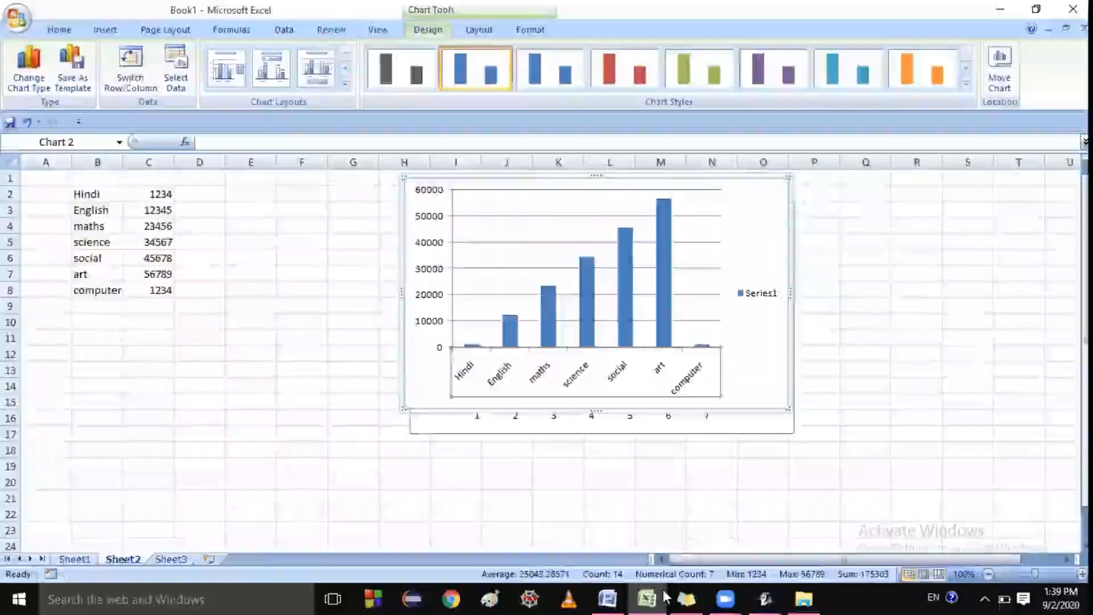
{"action": "left_click", "coordinate": [667, 597]}
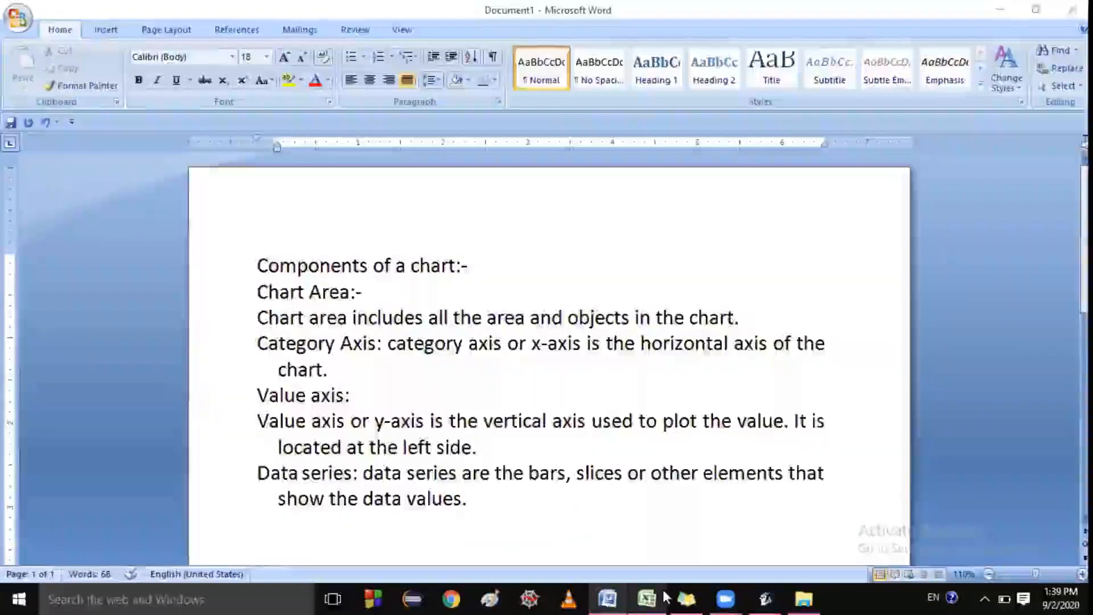
{"action": "left_click", "coordinate": [666, 597]}
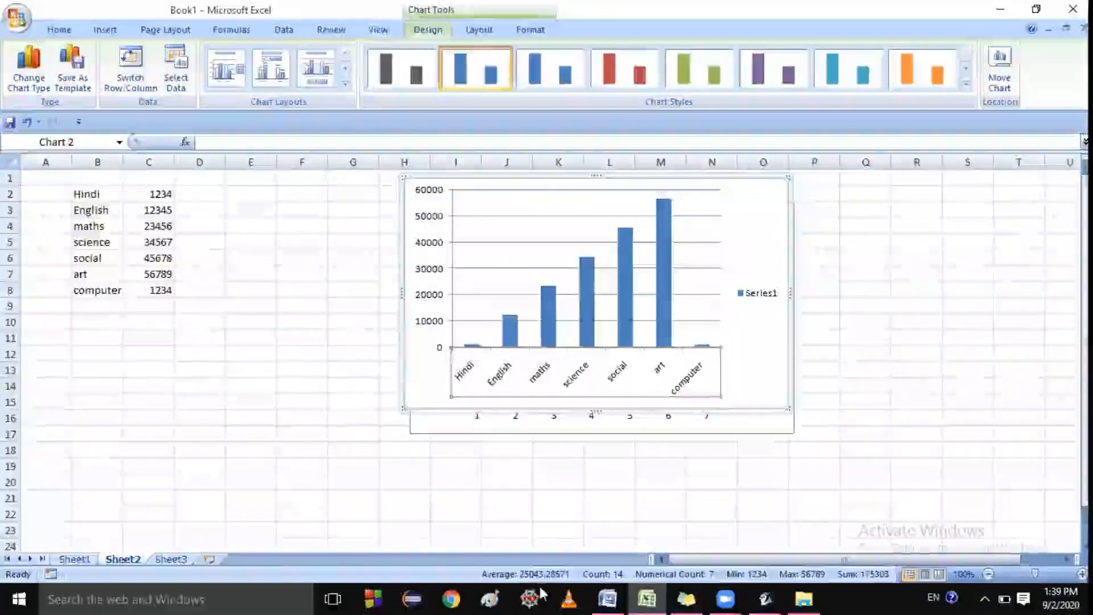
{"action": "left_click", "coordinate": [664, 243]}
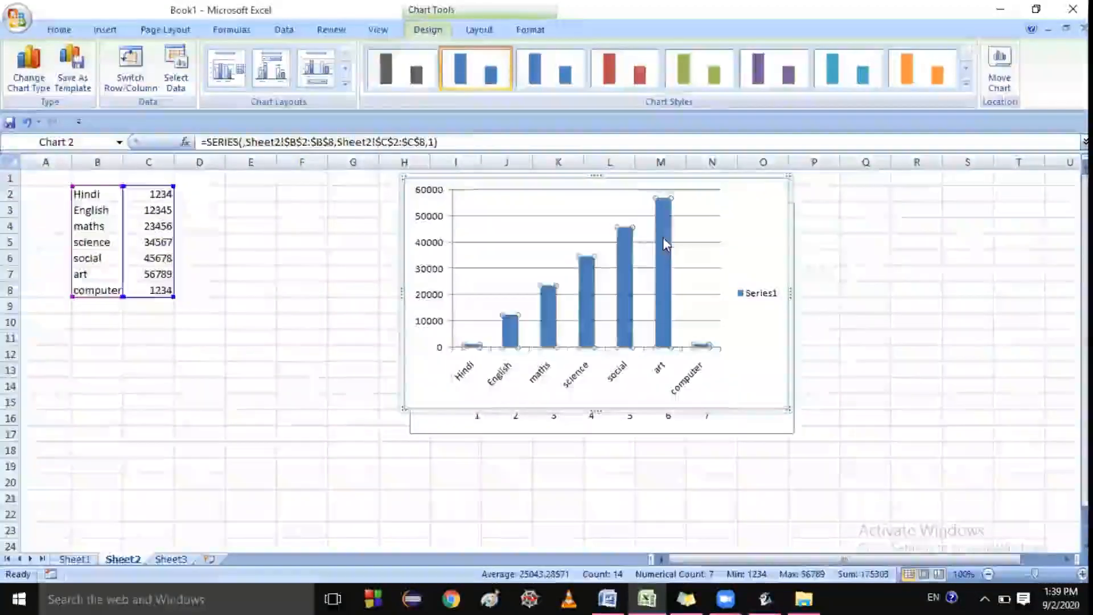
{"action": "left_click", "coordinate": [586, 287]}
{"action": "left_click", "coordinate": [550, 307]}
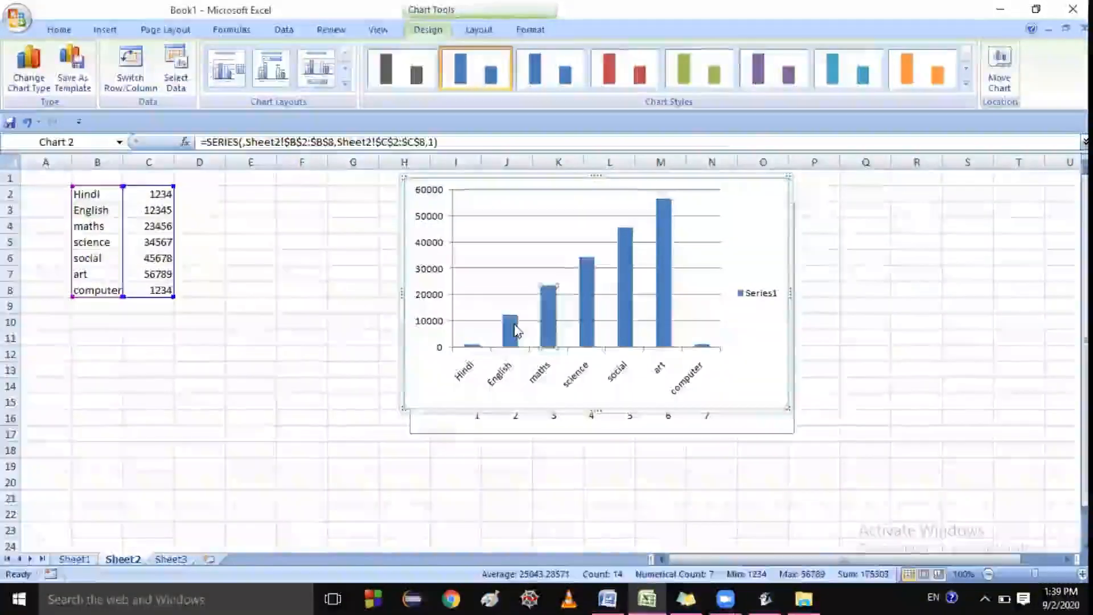
{"action": "left_click", "coordinate": [515, 326]}
{"action": "left_click", "coordinate": [548, 317]}
{"action": "left_click", "coordinate": [589, 308]}
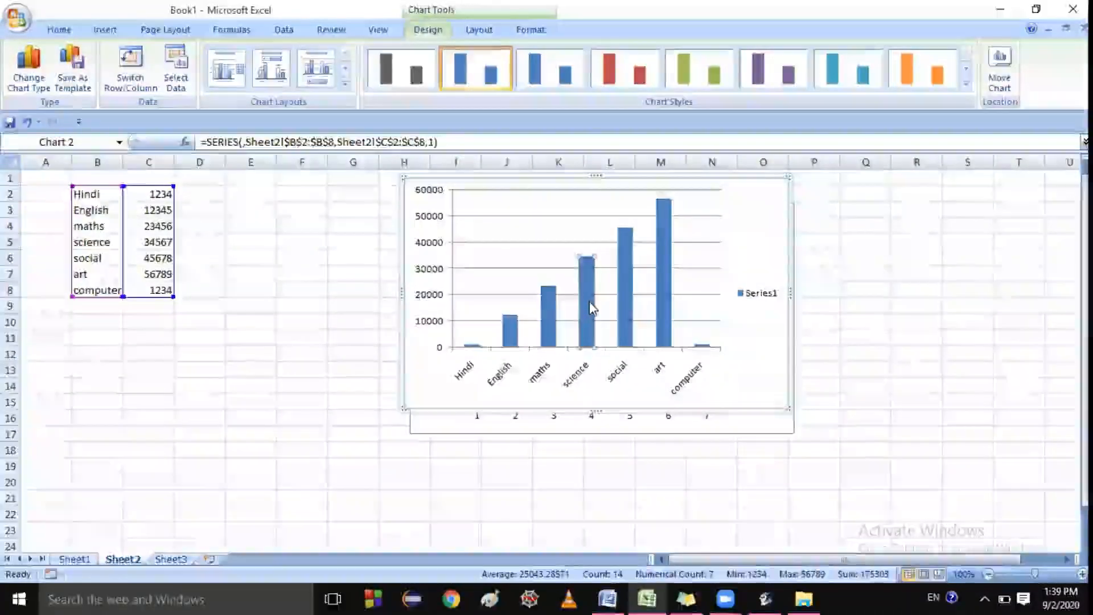
Compare the Hindi, English and maths values in C2:C4 with the chart columns, inspecting the social and art columns too.
{"action": "left_click", "coordinate": [169, 194]}
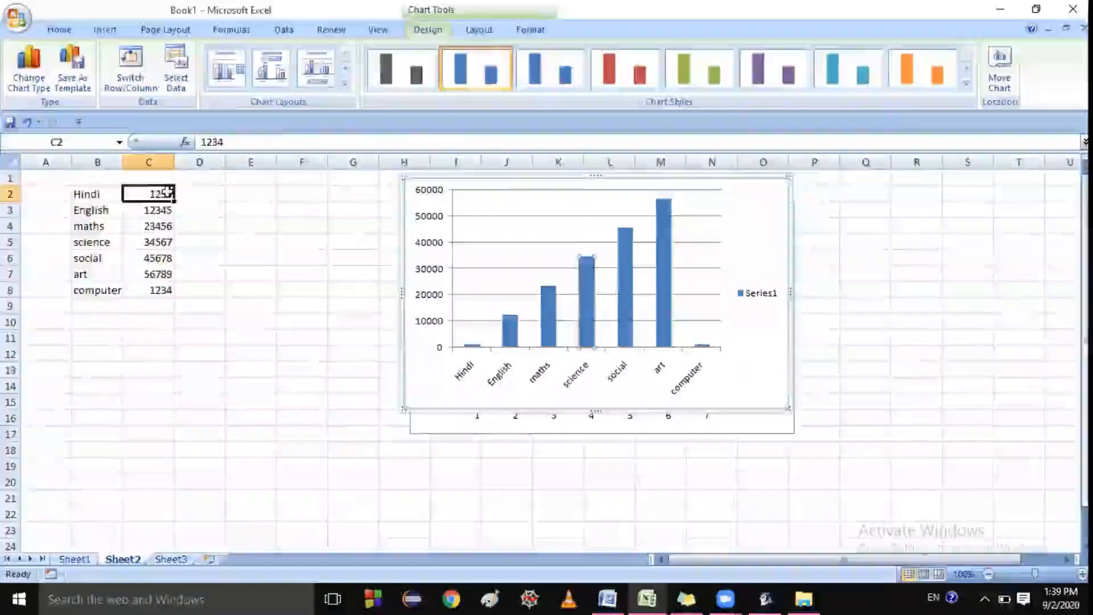
{"action": "left_click", "coordinate": [167, 210]}
{"action": "left_click", "coordinate": [165, 228]}
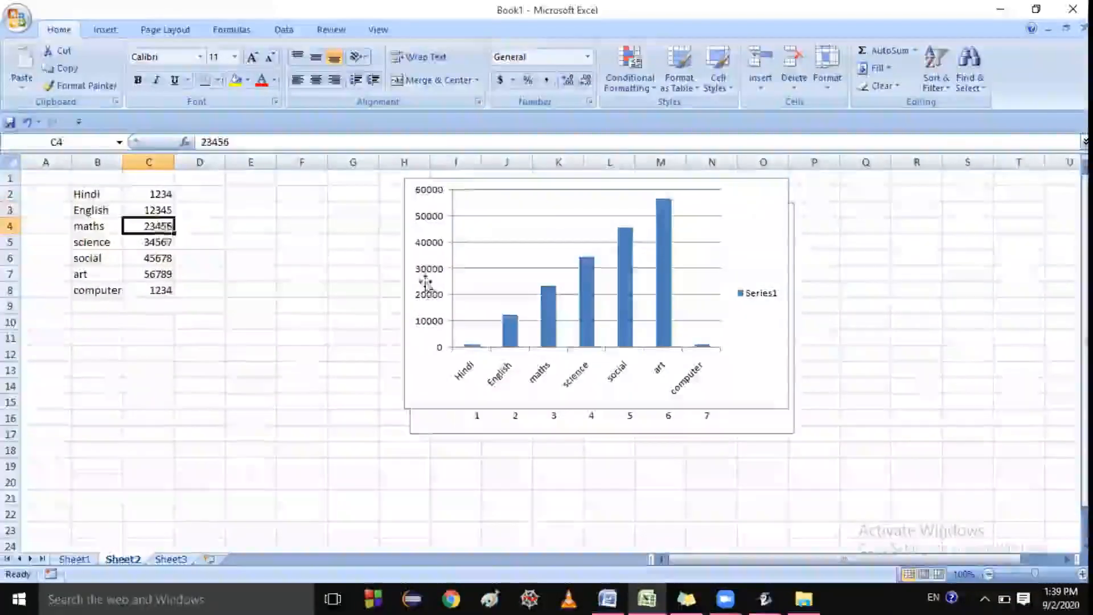
{"action": "left_click", "coordinate": [548, 302]}
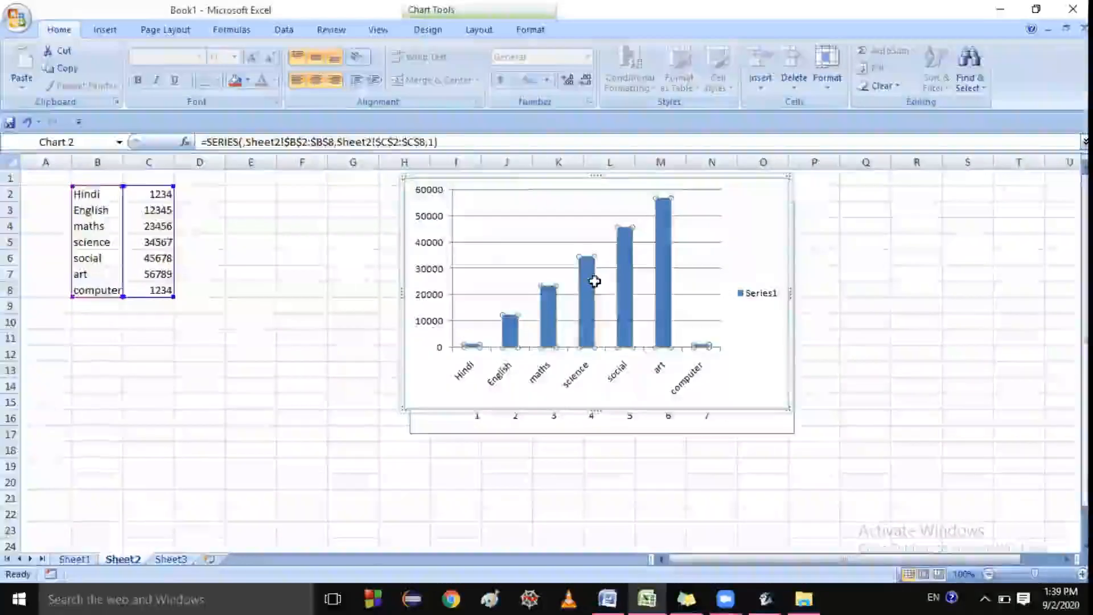
{"action": "left_click", "coordinate": [624, 265]}
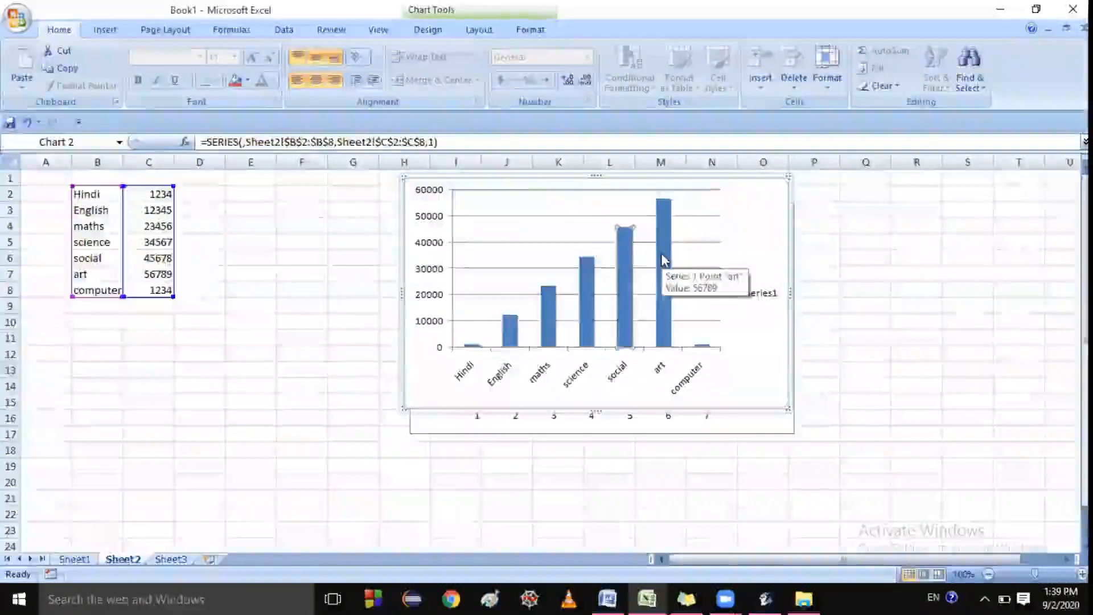
{"action": "left_click", "coordinate": [663, 261]}
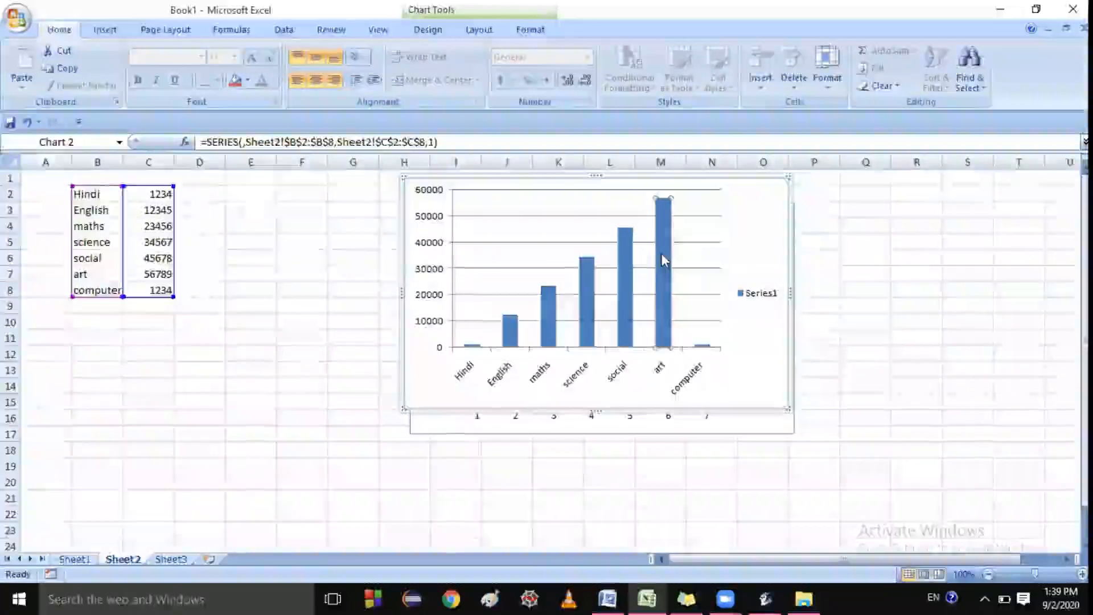
{"action": "left_click", "coordinate": [628, 257]}
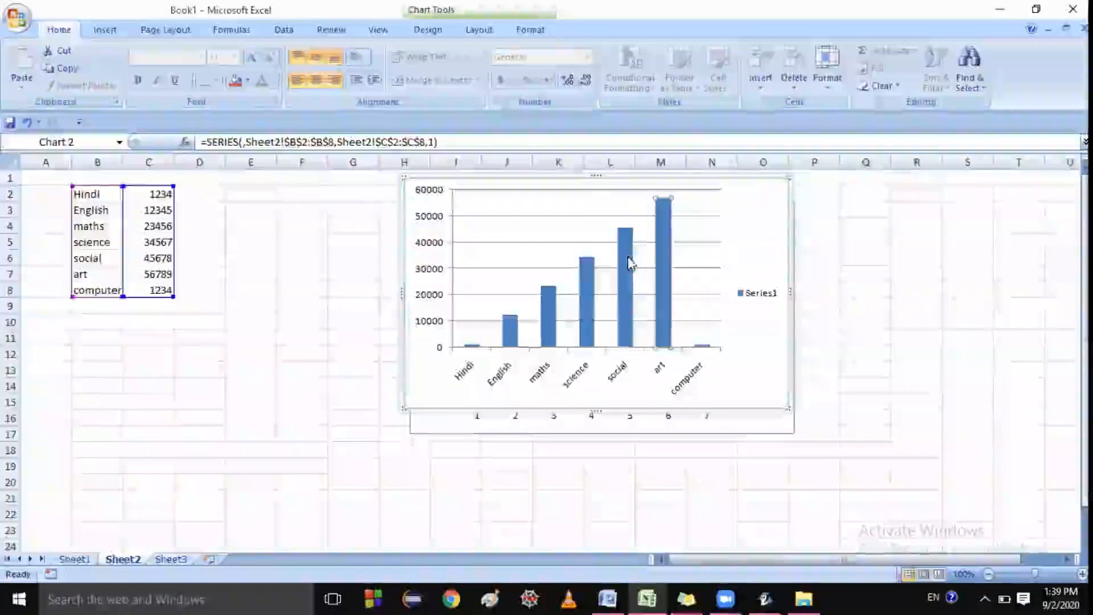
{"action": "left_click", "coordinate": [663, 276]}
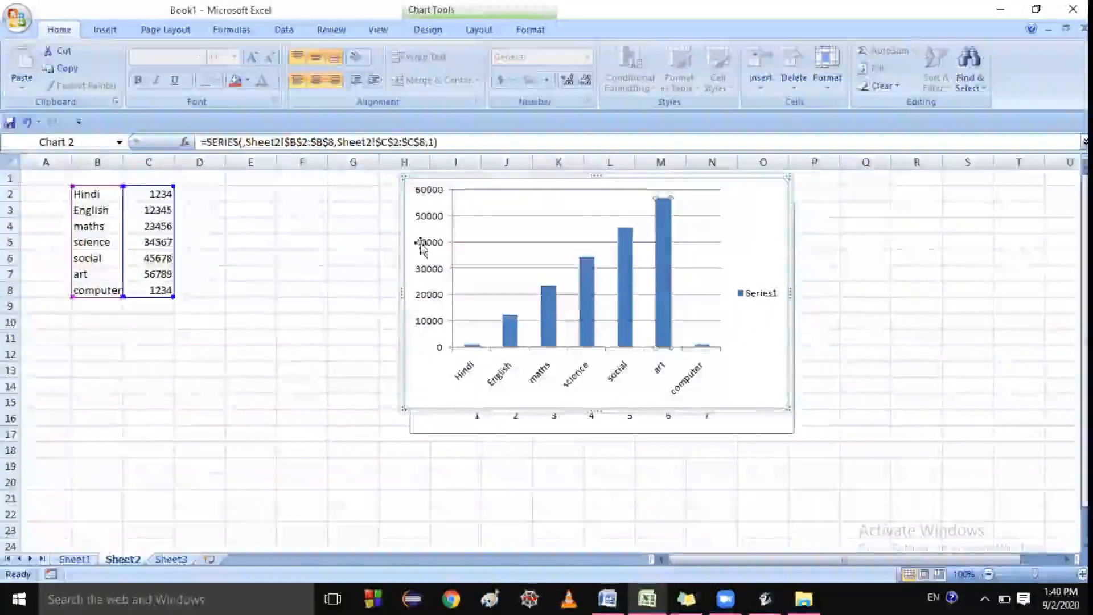
{"action": "left_click", "coordinate": [164, 196]}
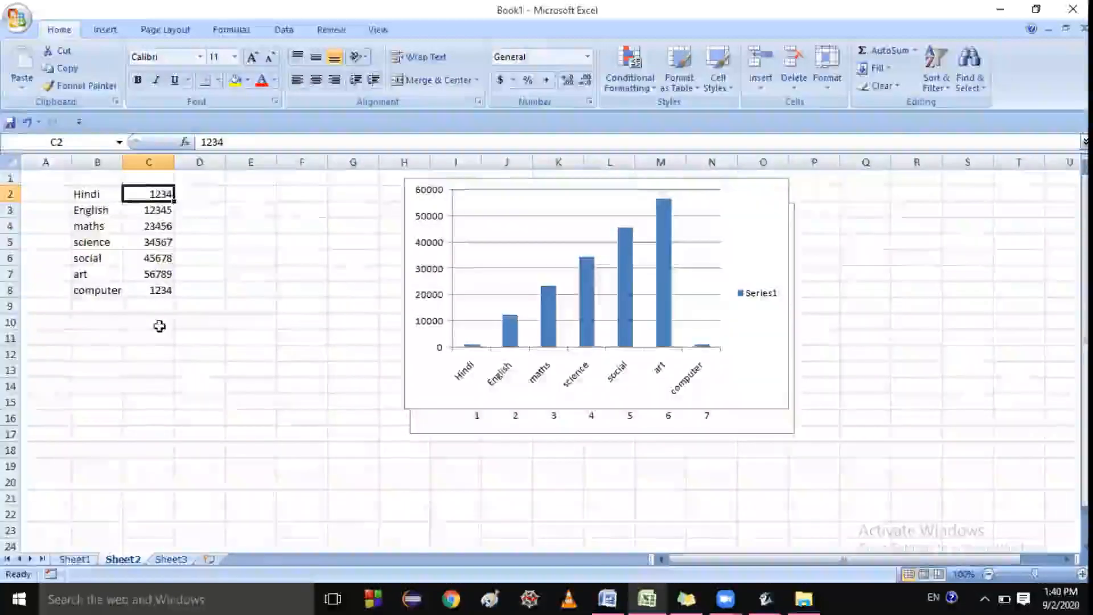
Switch back to the Word document and add the heading "Category name:" on a new line below the data series definition.
{"action": "key", "text": "alt+Tab"}
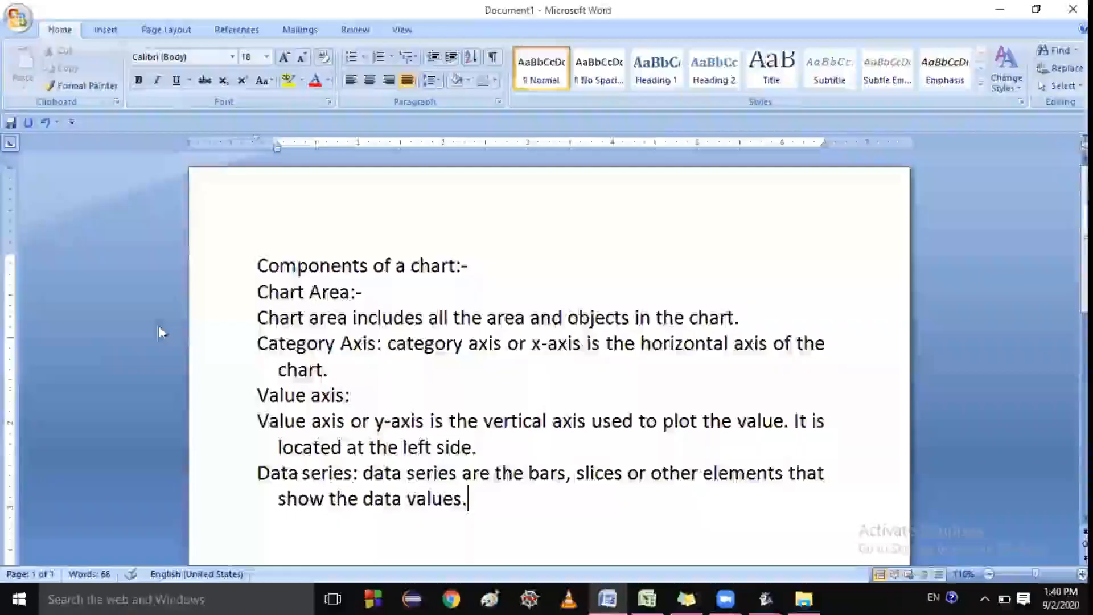
{"action": "key", "text": "Return"}
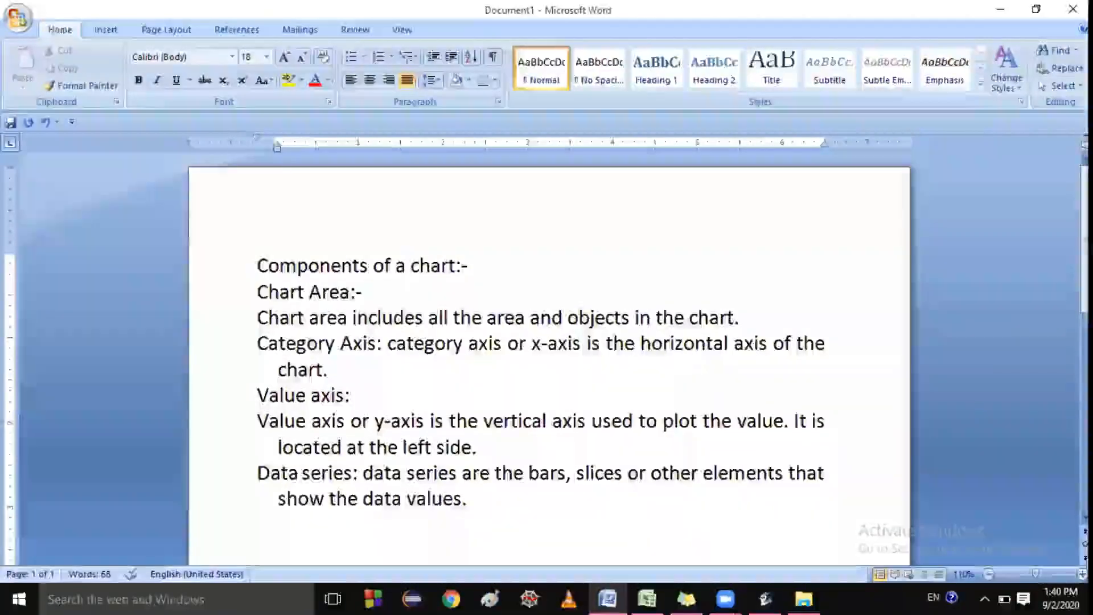
{"action": "type", "text": "category"}
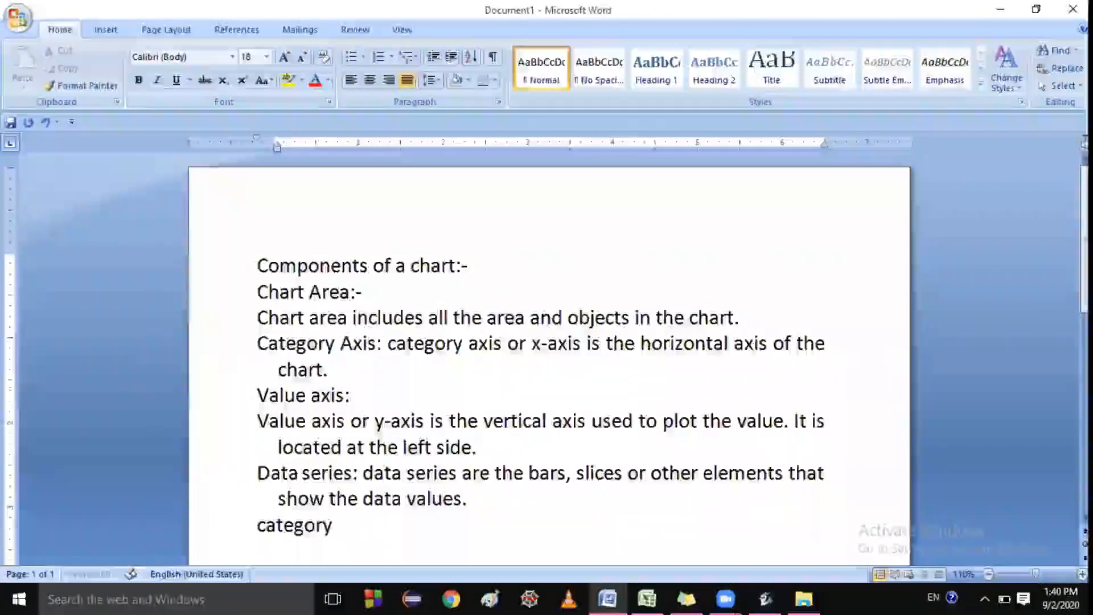
{"action": "type", "text": " anem"}
{"action": "key", "text": "BackSpace"}
{"action": "key", "text": "BackSpace"}
{"action": "key", "text": "BackSpace"}
{"action": "key", "text": "BackSpace"}
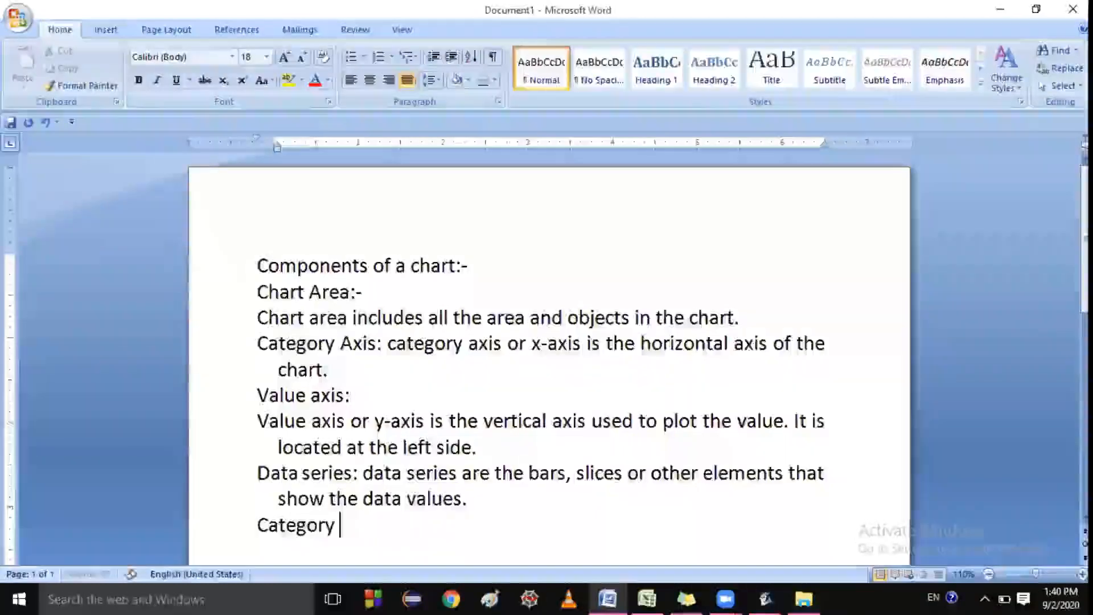
{"action": "type", "text": "name:"}
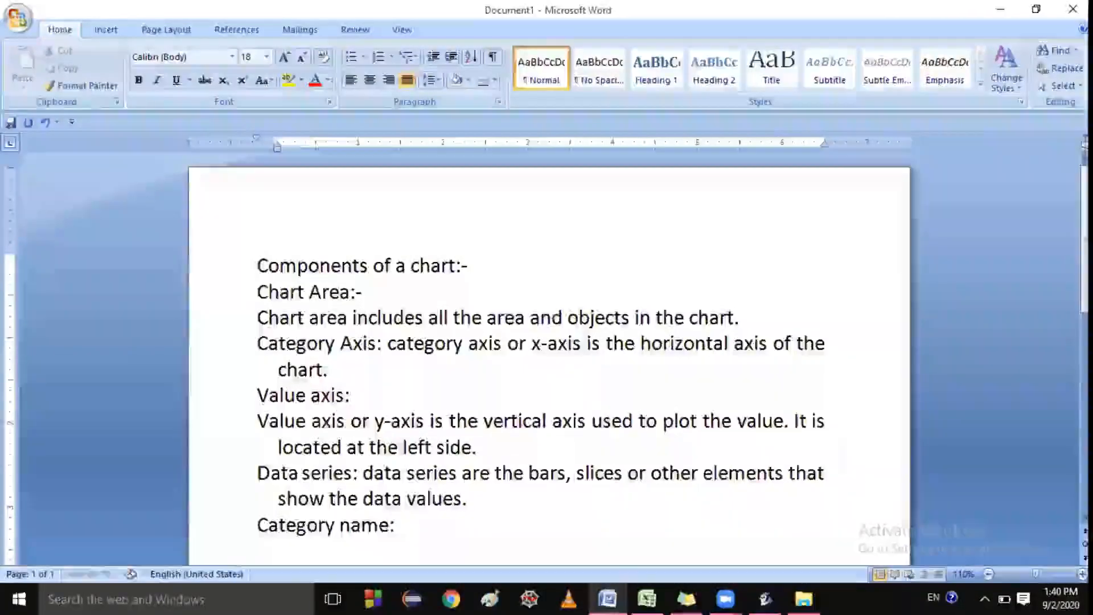
Begin the category name definition on a new line below its heading with "Category name ar the labels,".
{"action": "key", "text": "Return"}
{"action": "type", "text": "ca"}
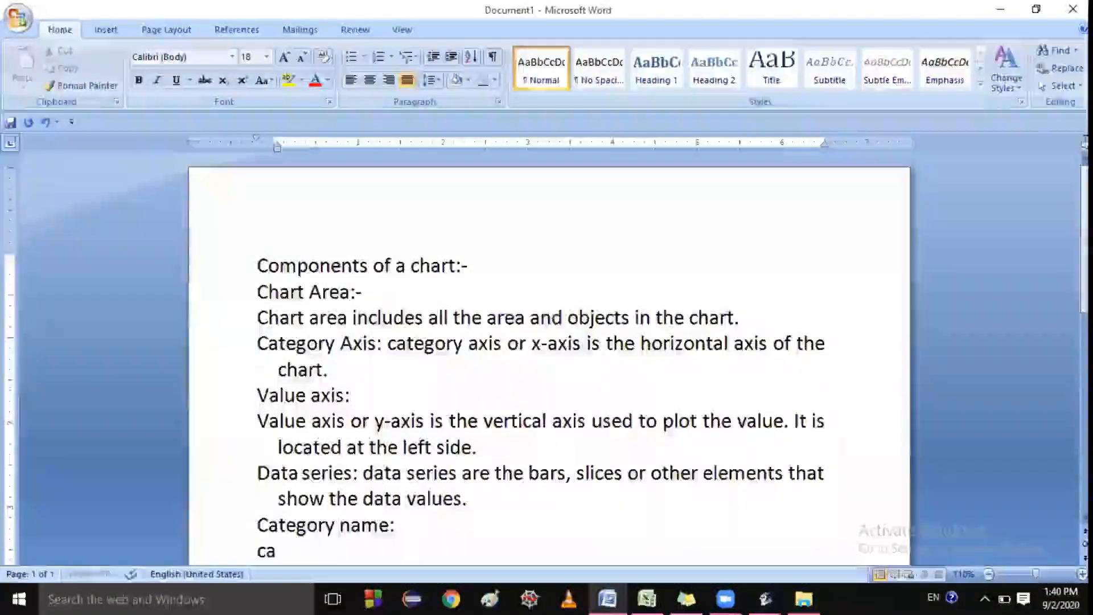
{"action": "type", "text": "tegory na"}
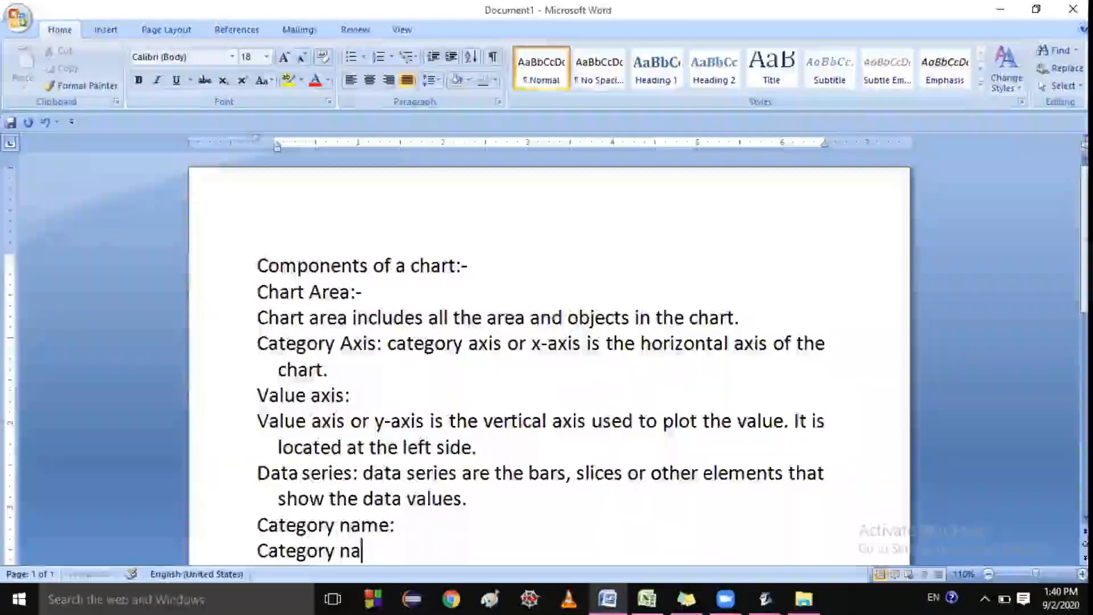
{"action": "type", "text": "me a"}
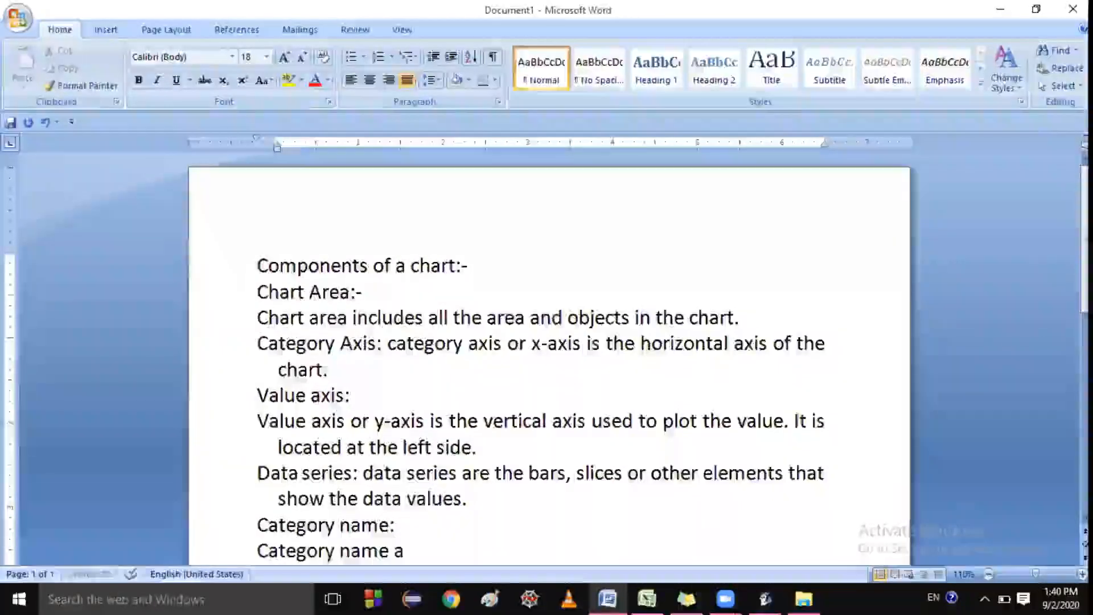
{"action": "type", "text": "r the lab"}
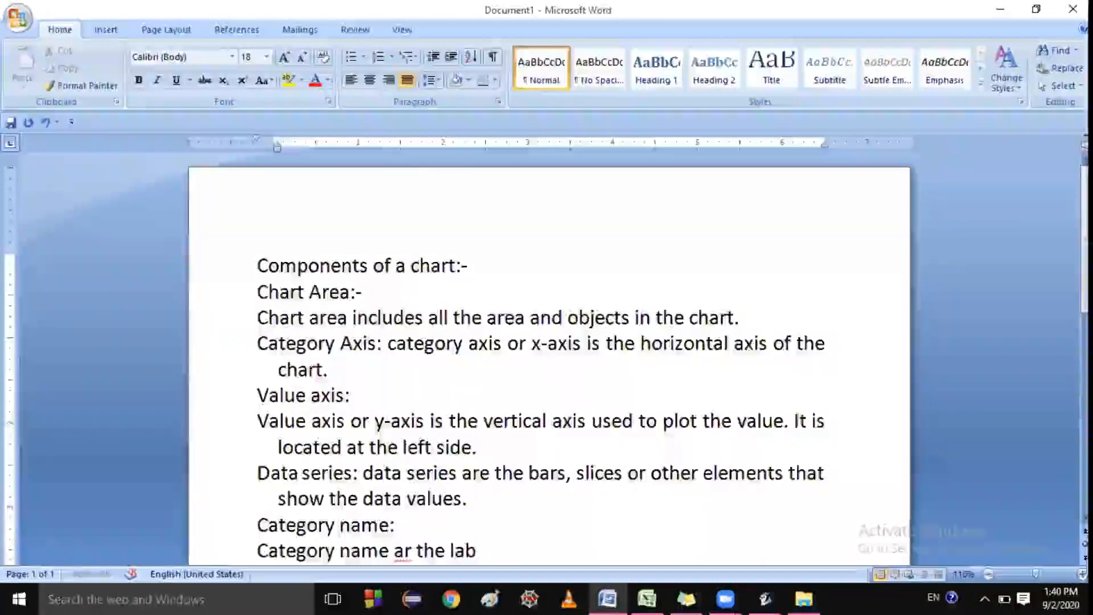
{"action": "type", "text": "els,"}
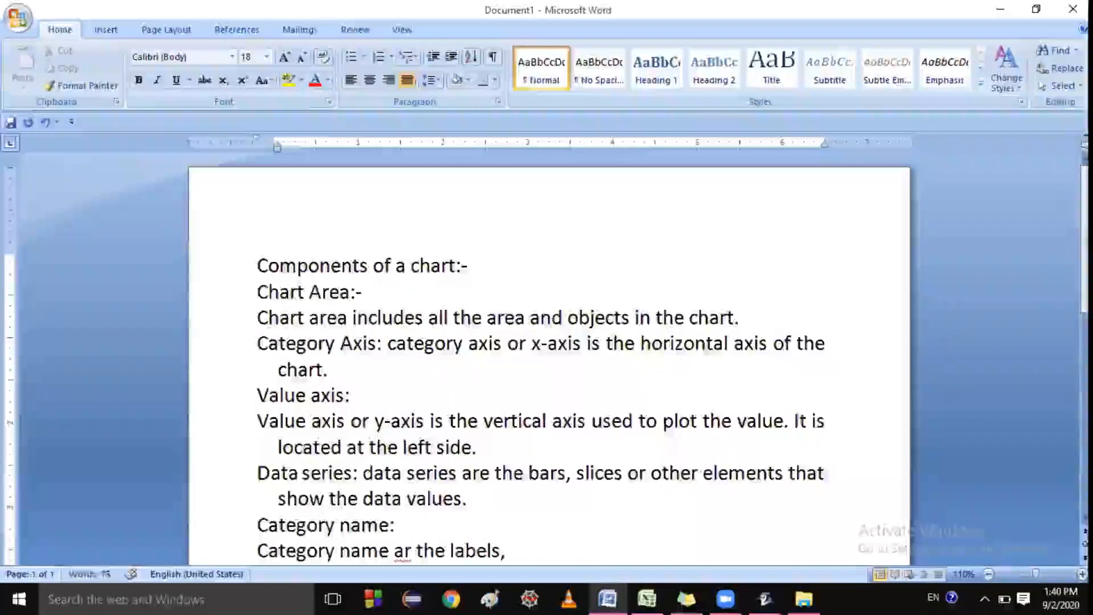
Complete the category name definition with "which are display o the x and y axis.".
{"action": "type", "text": "which a"}
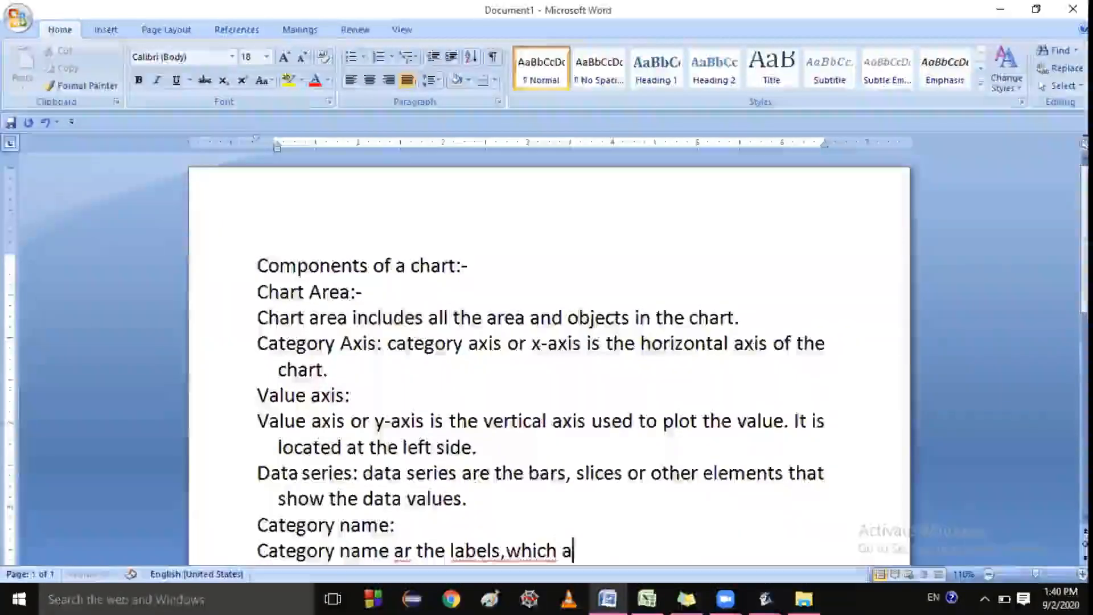
{"action": "type", "text": "re displ"}
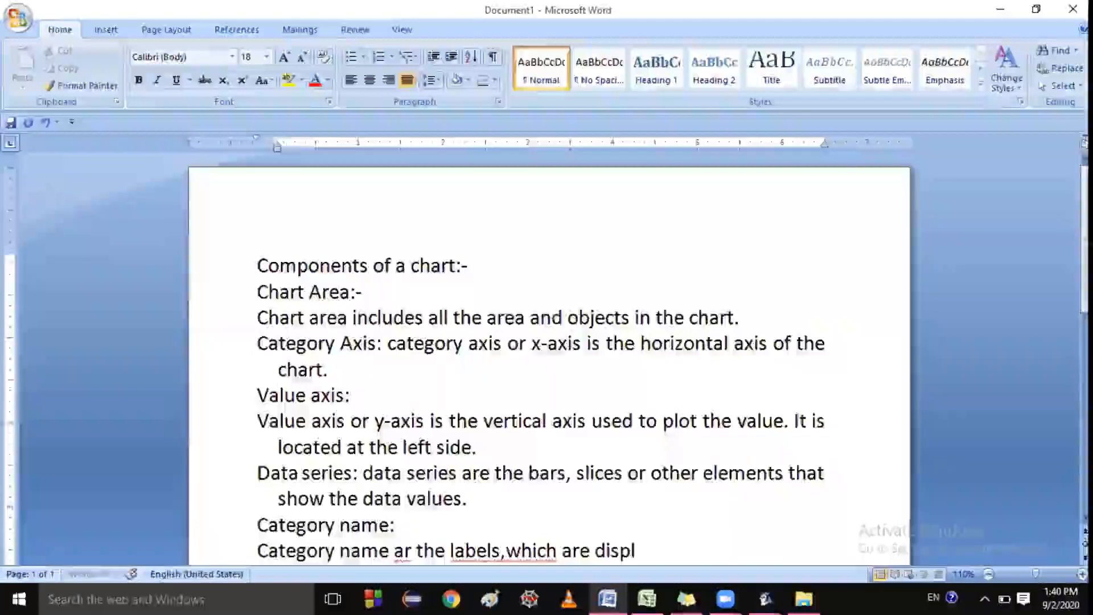
{"action": "type", "text": "ay othe s"}
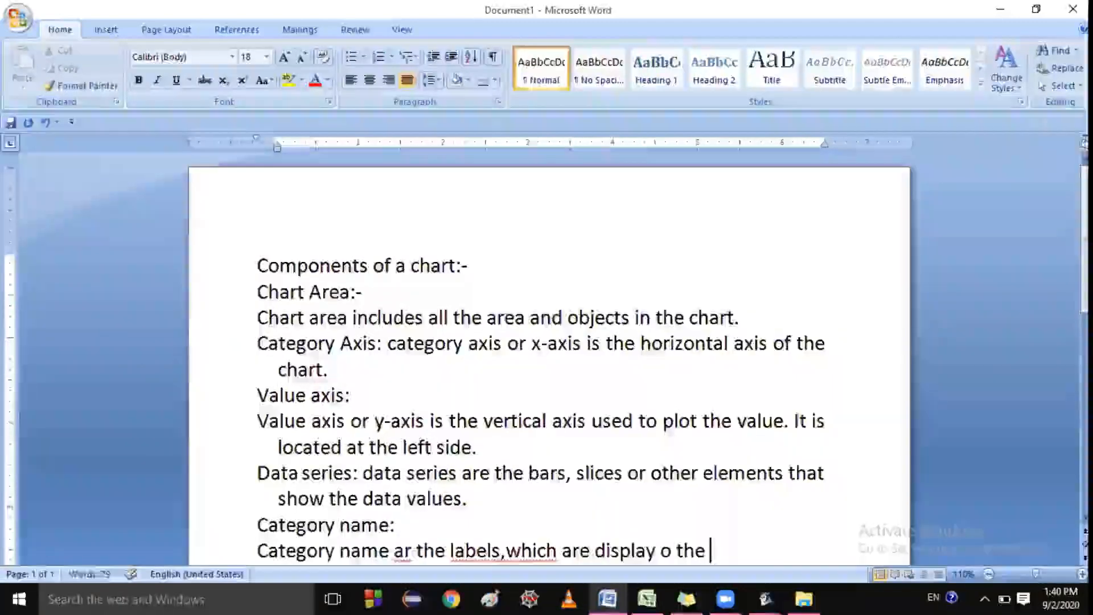
{"action": "type", "text": " an"}
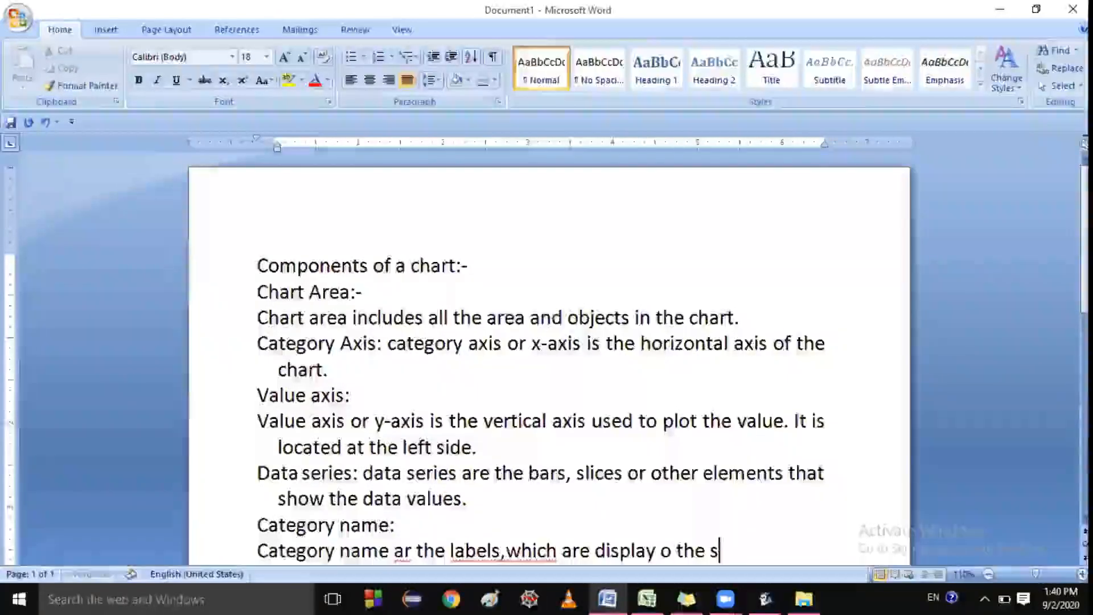
{"action": "key", "text": "BackSpace"}
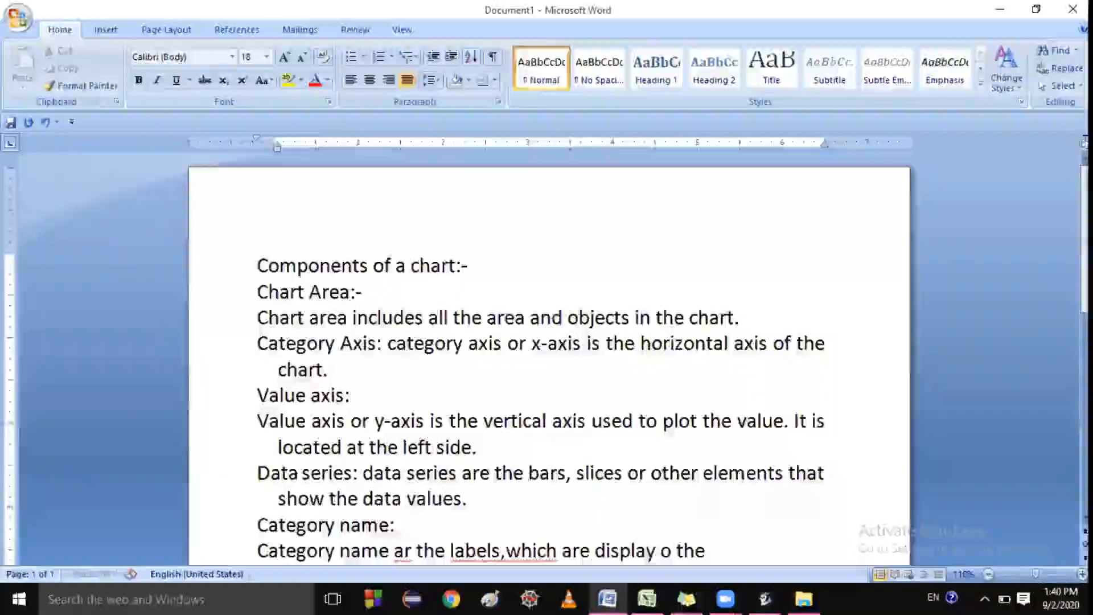
{"action": "type", "text": "x and "}
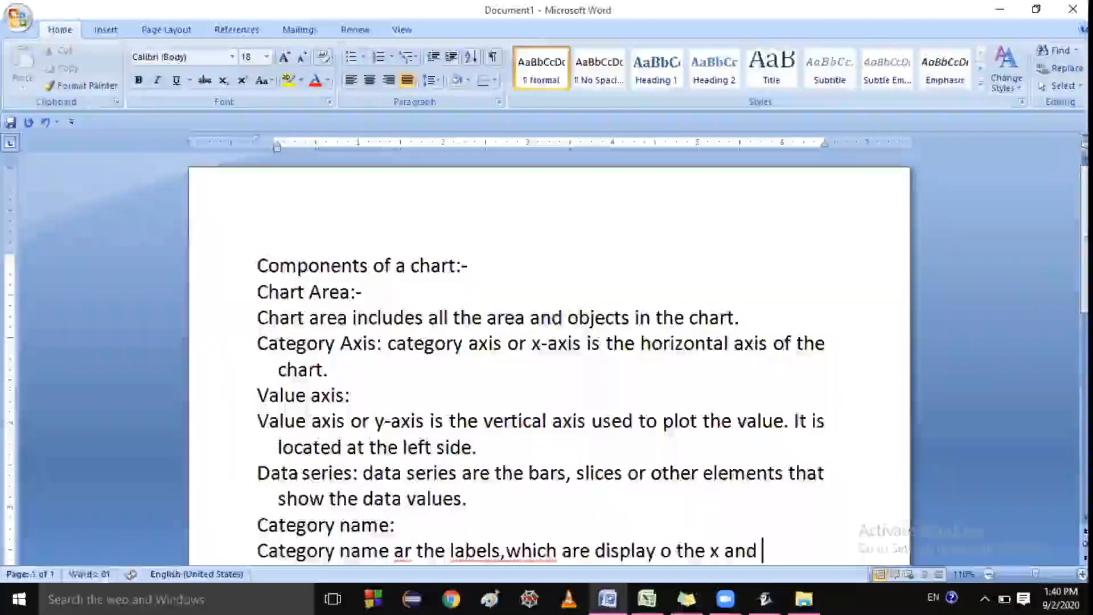
{"action": "type", "text": "y as"}
{"action": "key", "text": "BackSpace"}
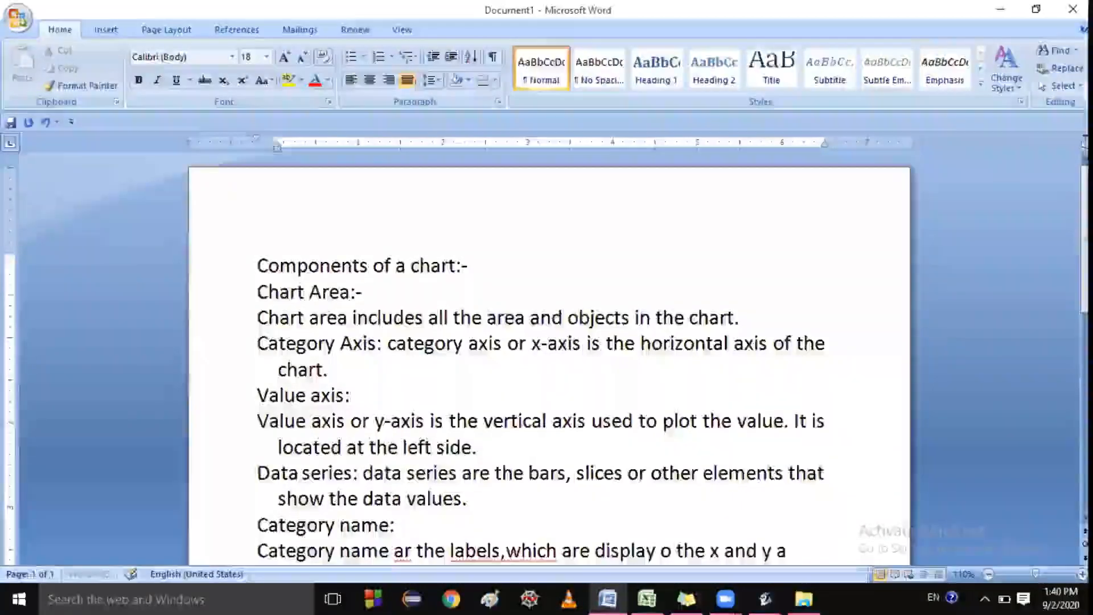
{"action": "type", "text": "xis"}
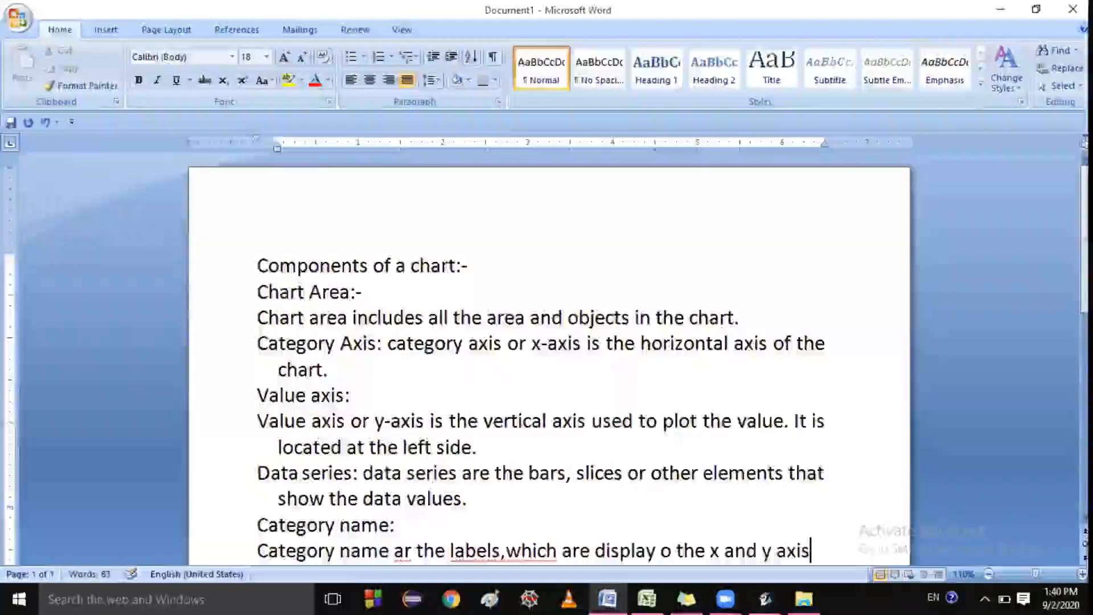
{"action": "type", "text": "."}
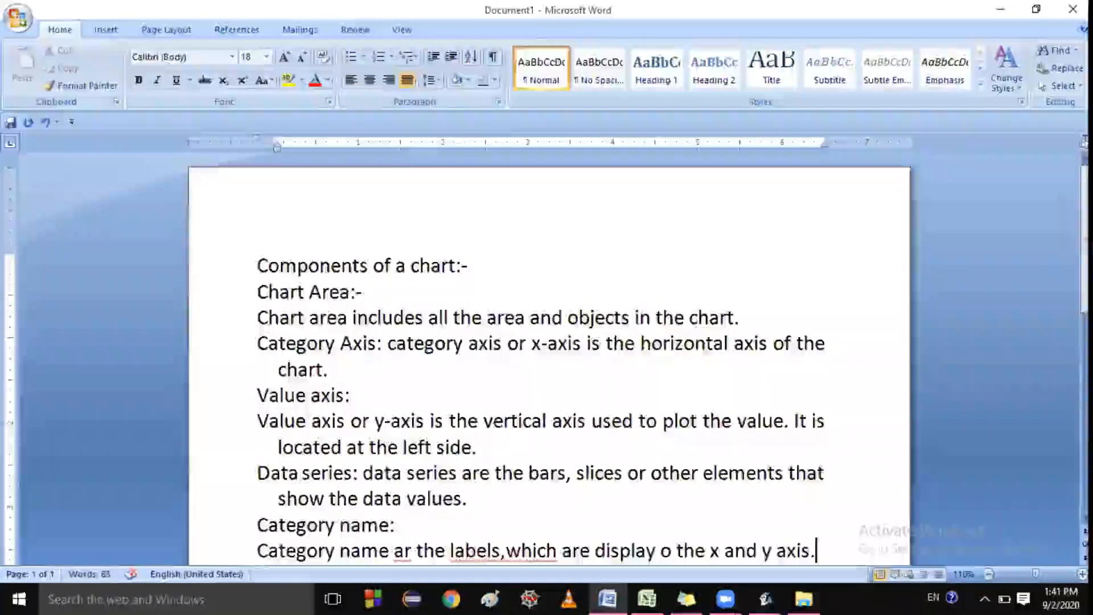
Switch to the Excel workbook, shift the front column chart slightly on Sheet2, and point out its category axis labels.
{"action": "key", "text": "alt+Tab"}
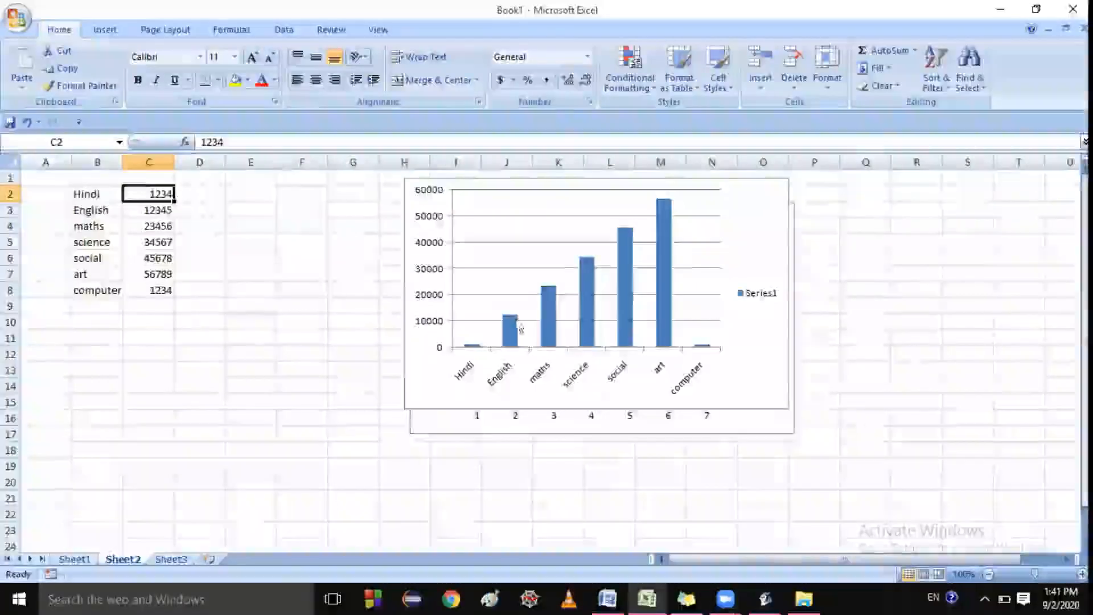
{"action": "left_click", "coordinate": [426, 275]}
{"action": "left_click_drag", "start_coordinate": [425, 275], "coordinate": [439, 284]}
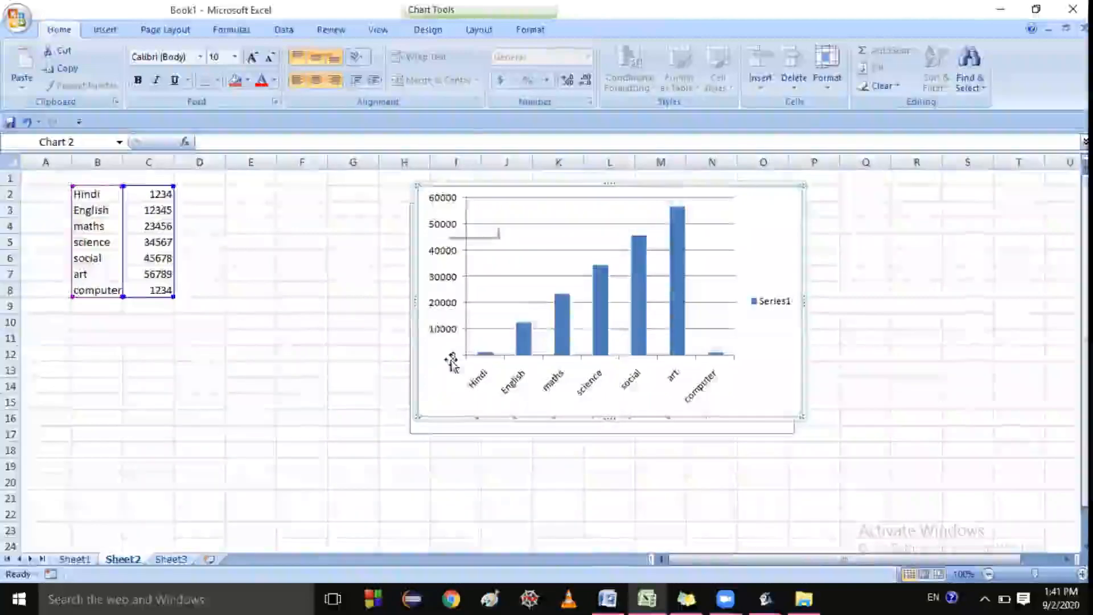
{"action": "left_click", "coordinate": [470, 379]}
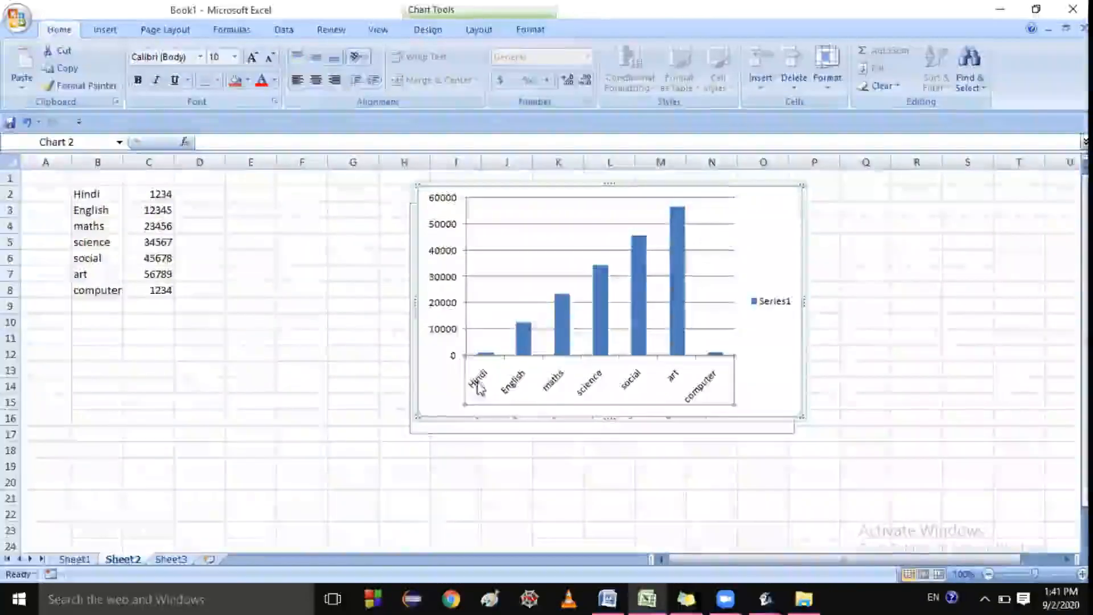
{"action": "left_click", "coordinate": [560, 420]}
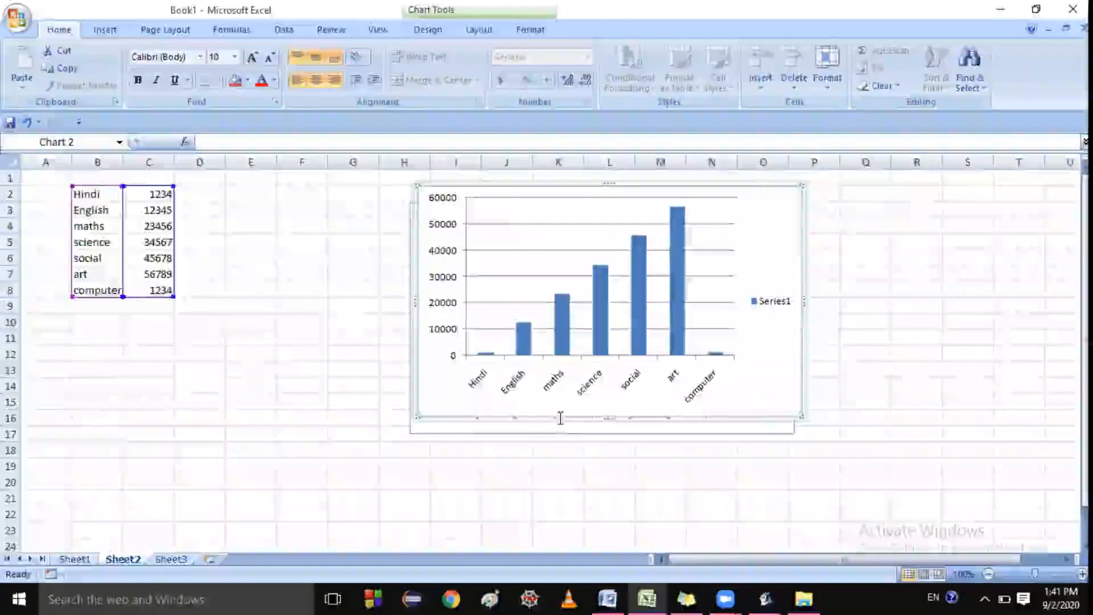
Review the full set of definitions in the Word document, and return to Excel to inspect the chart's category axis labels.
{"action": "key", "text": "alt+Tab"}
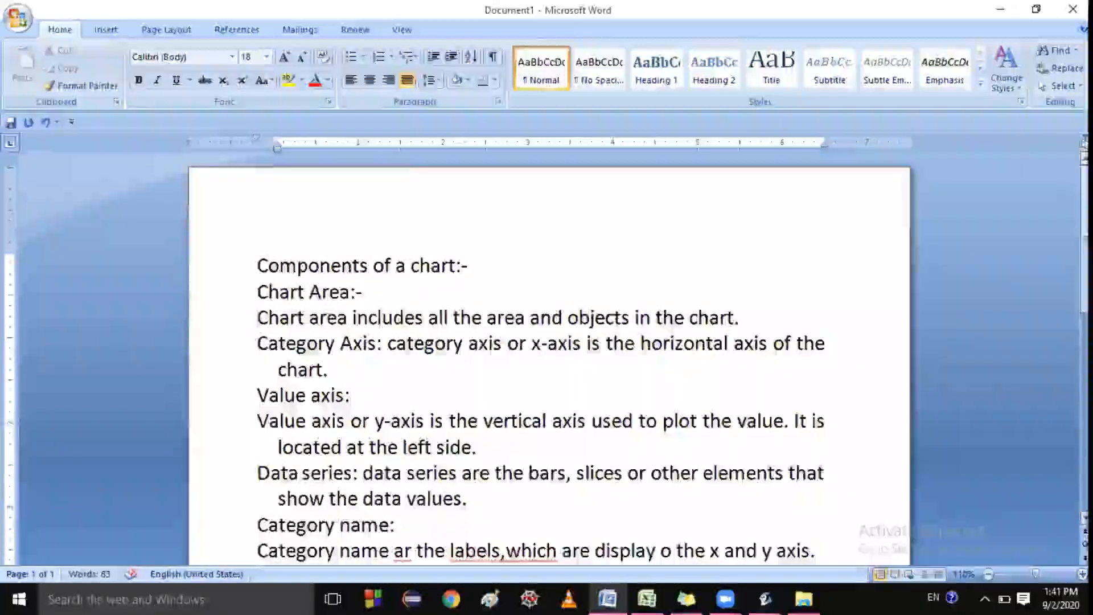
{"action": "scroll", "coordinate": [549, 364], "scroll_direction": "down", "scroll_amount": 2}
{"action": "scroll", "coordinate": [549, 364], "scroll_direction": "up", "scroll_amount": 1}
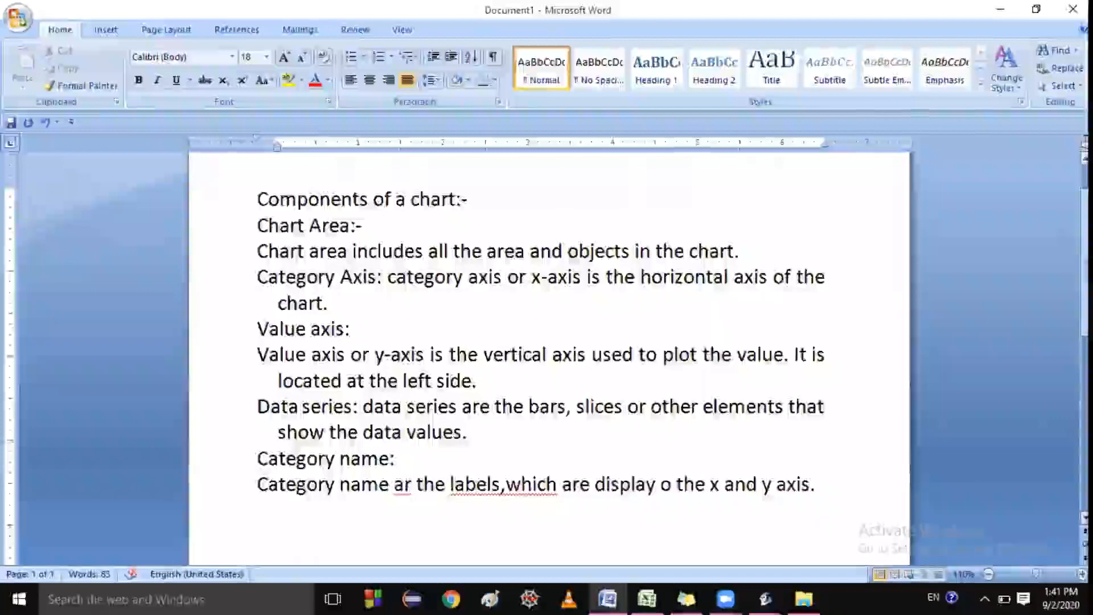
{"action": "key", "text": "alt+Tab"}
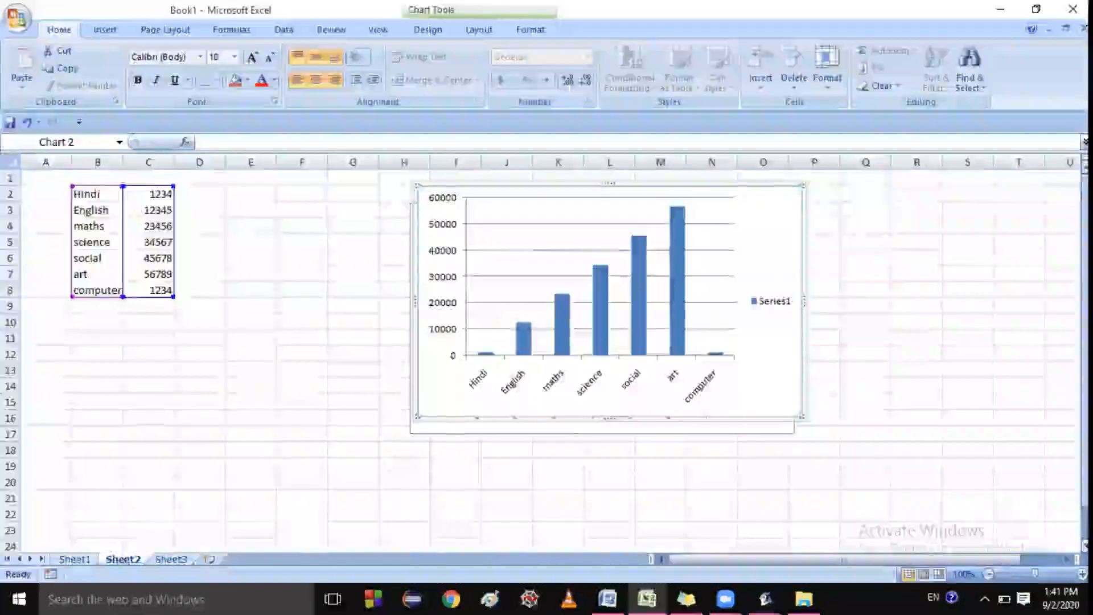
{"action": "left_click", "coordinate": [672, 392]}
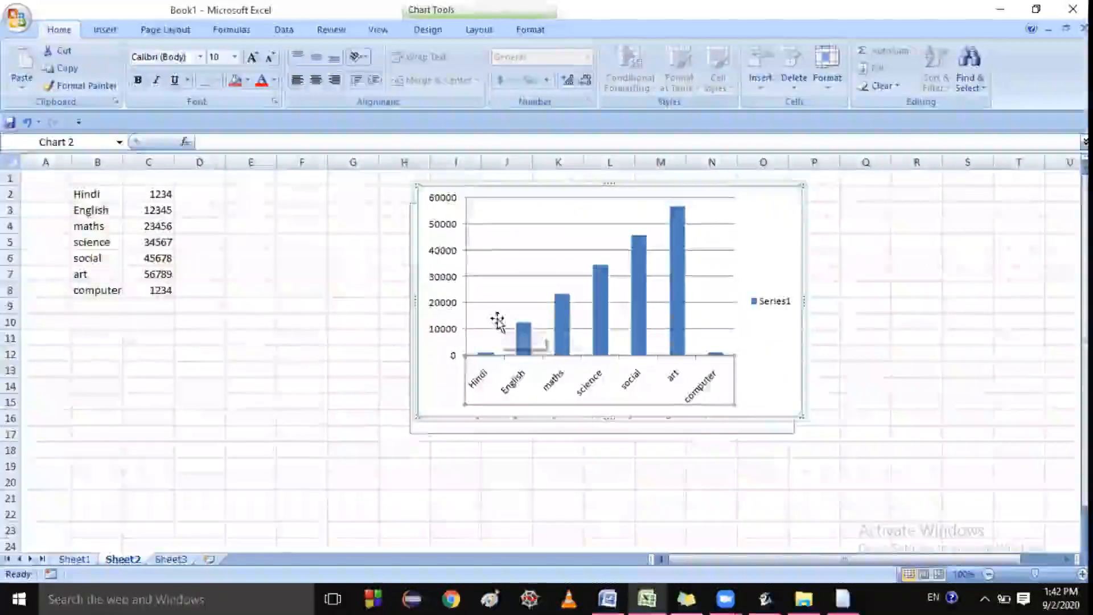
Switch to the Word document and highlight the word "Components" in the heading "Components of a chart:-".
{"action": "key", "text": "alt+Tab"}
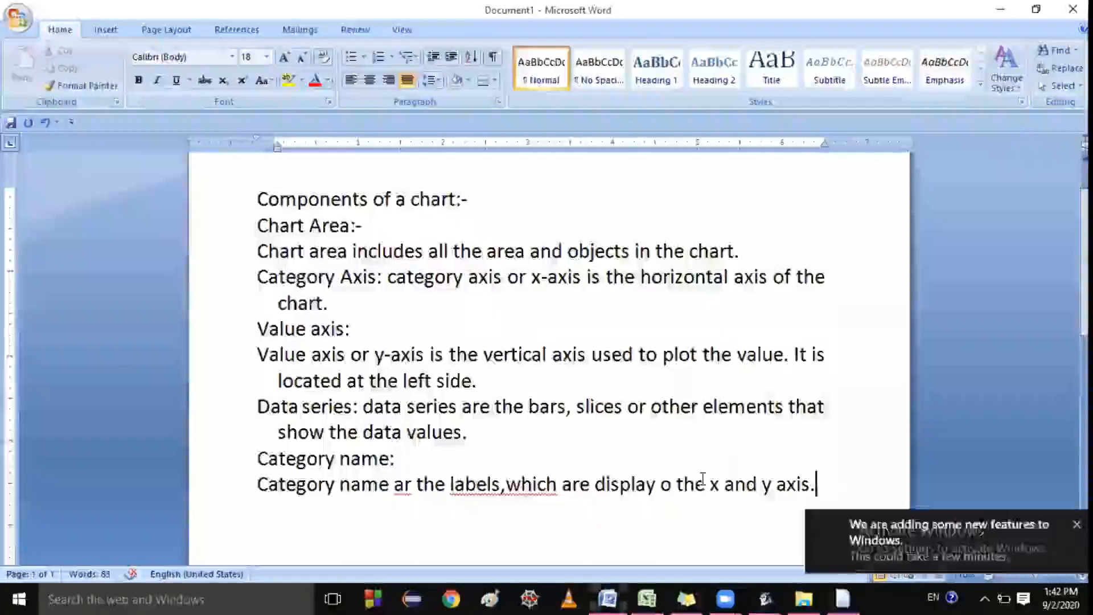
{"action": "triple_click", "coordinate": [327, 205]}
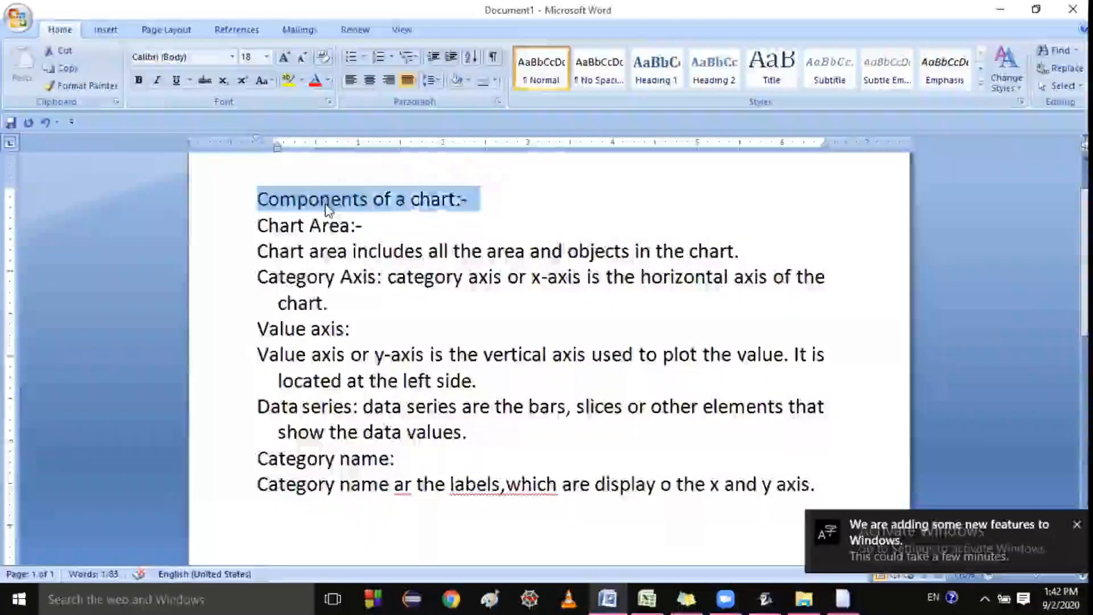
{"action": "double_click", "coordinate": [327, 205]}
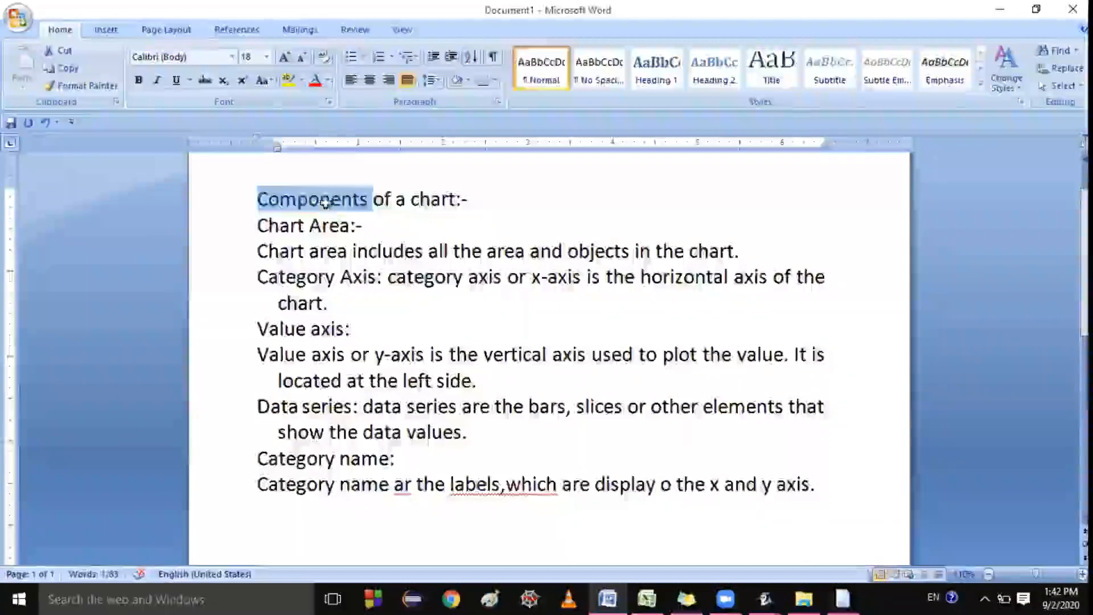
Switch to the Excel workbook and examine the front chart's value axis and category axis.
{"action": "key", "text": "alt+Tab"}
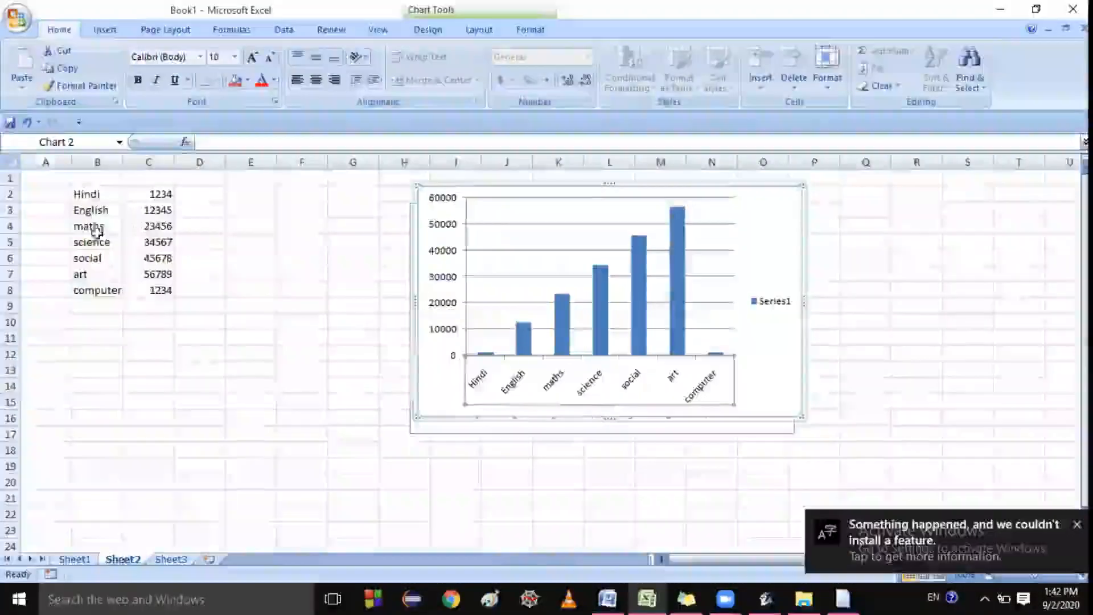
{"action": "left_click", "coordinate": [453, 235]}
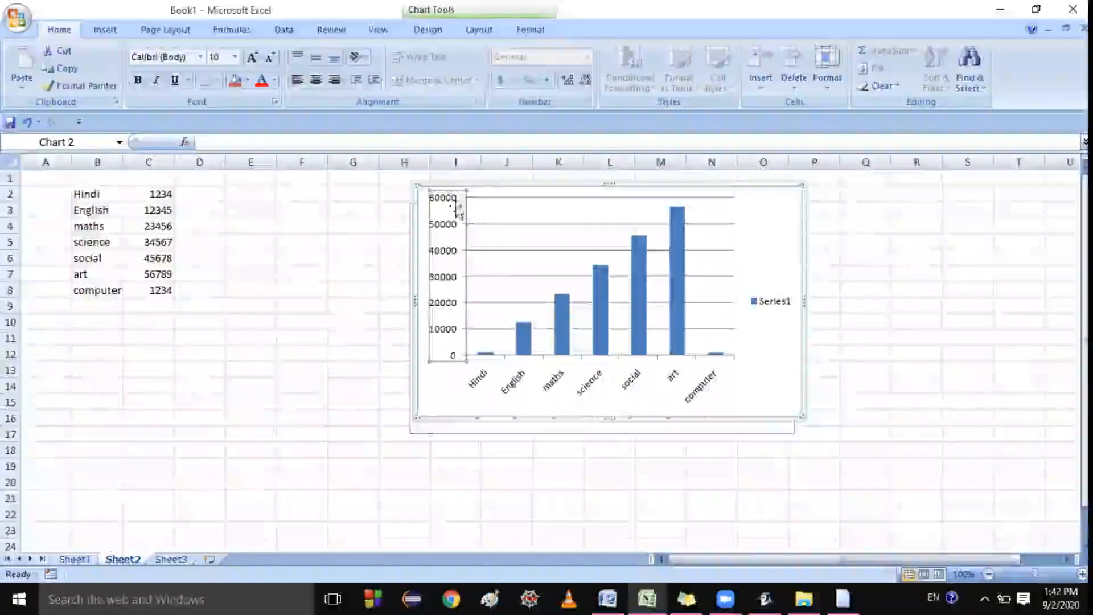
{"action": "left_click", "coordinate": [442, 208]}
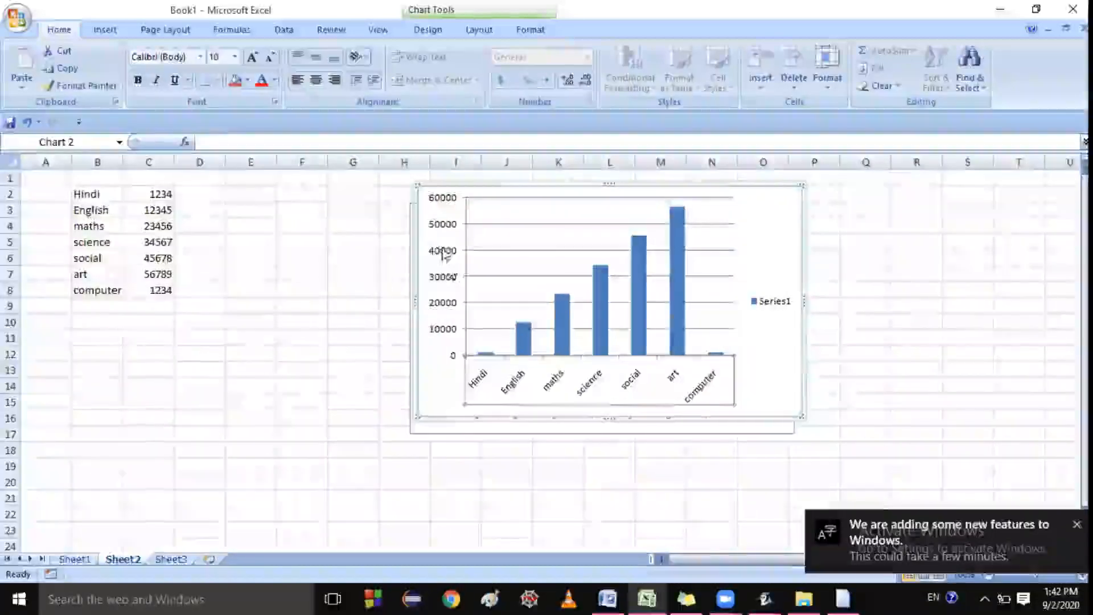
{"action": "left_click", "coordinate": [578, 381]}
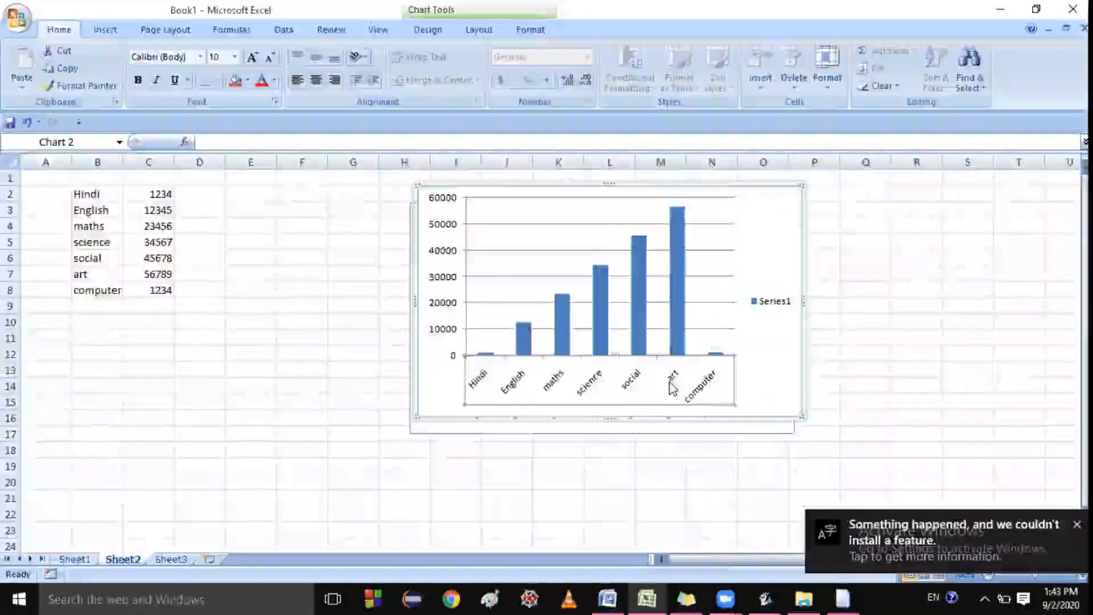
{"action": "left_click", "coordinate": [448, 285]}
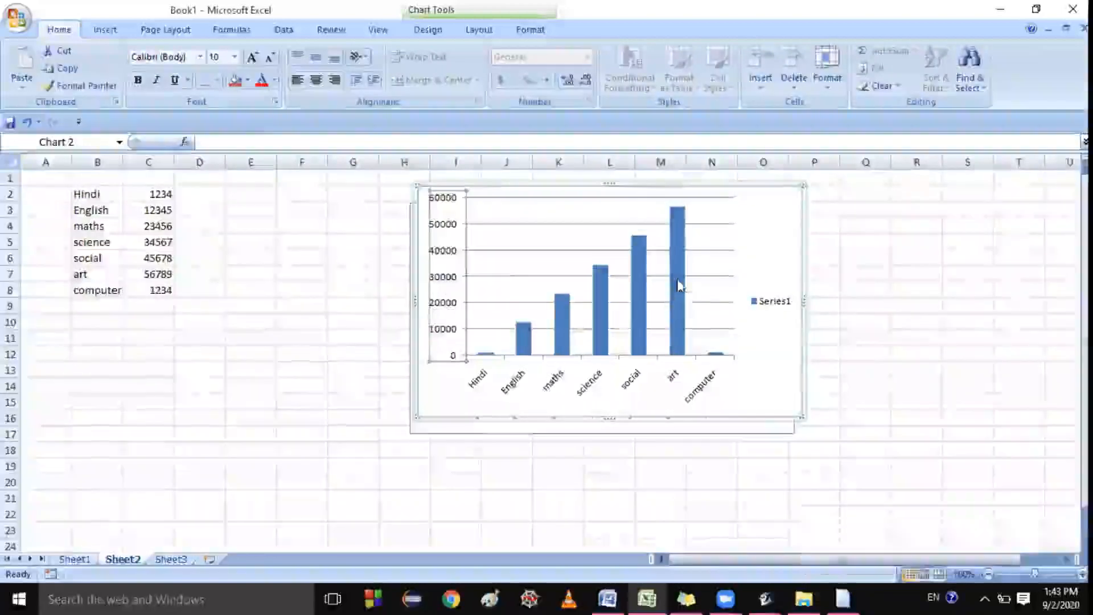
Examine the chart's data series through individual subject columns such as art and science, and inspect the plot area.
{"action": "left_click", "coordinate": [598, 317]}
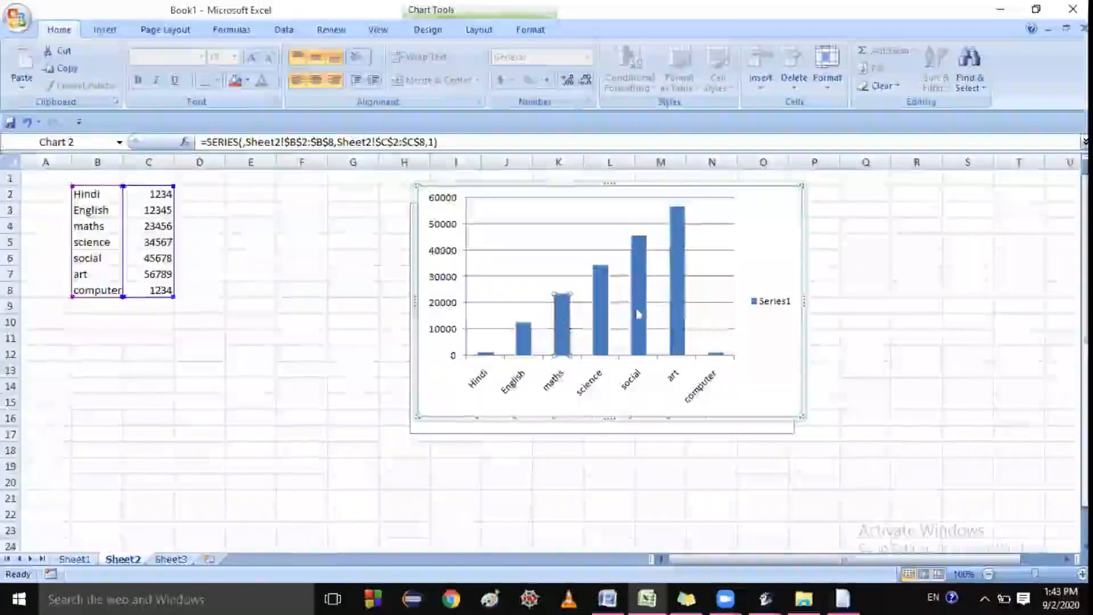
{"action": "left_click", "coordinate": [683, 293]}
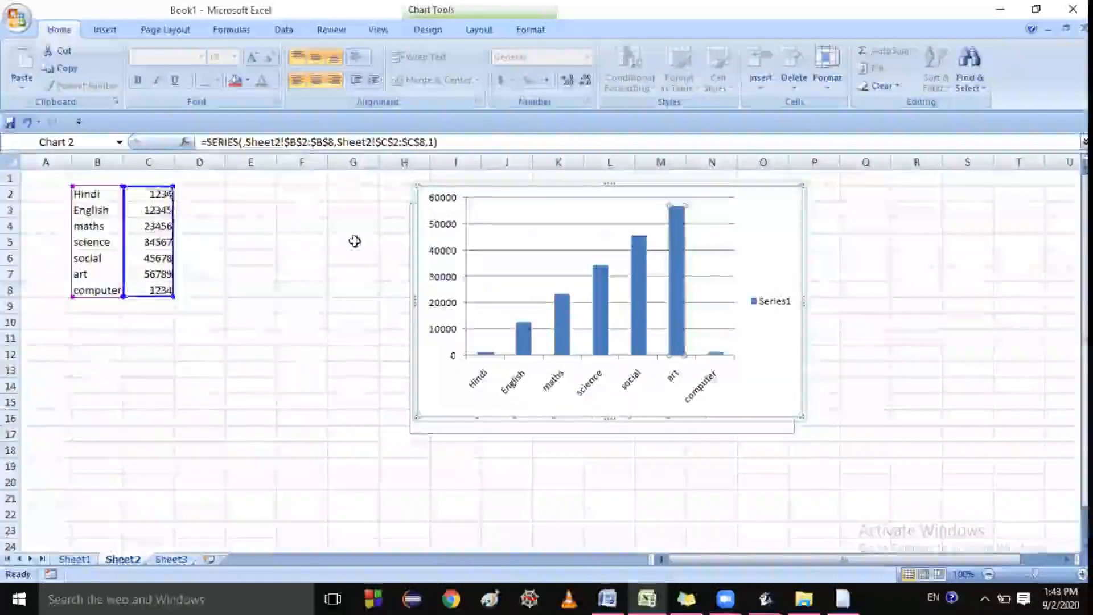
{"action": "left_click", "coordinate": [699, 273]}
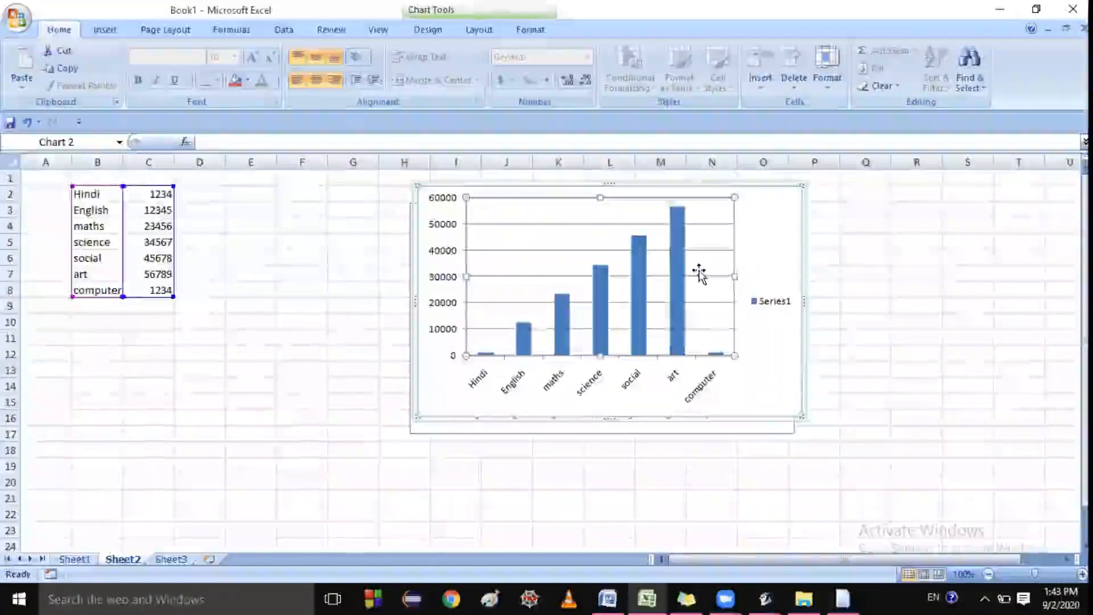
{"action": "mouse_move", "coordinate": [602, 300]}
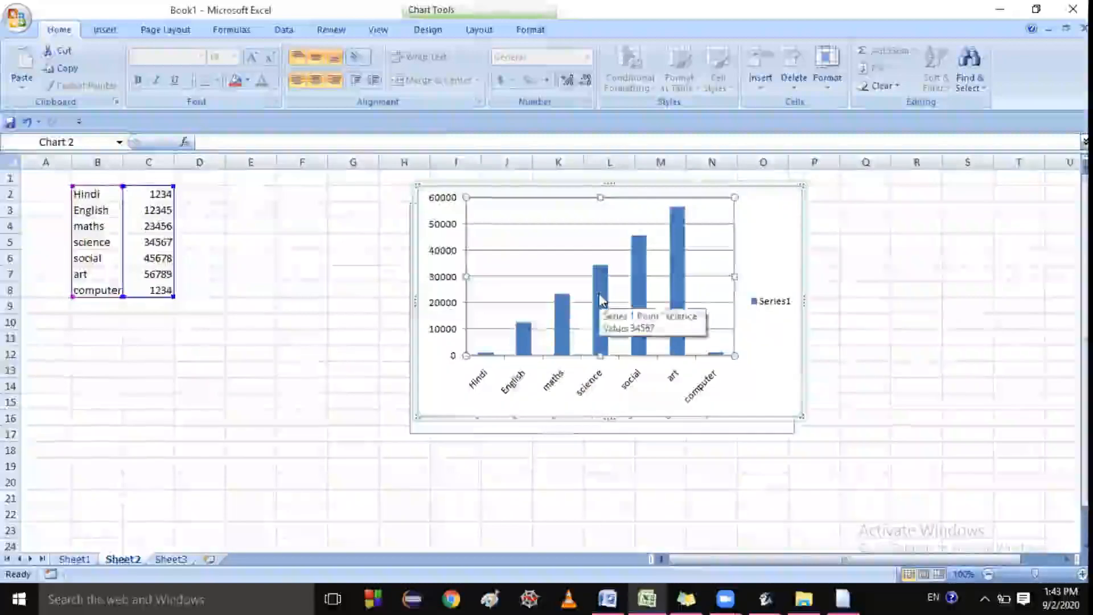